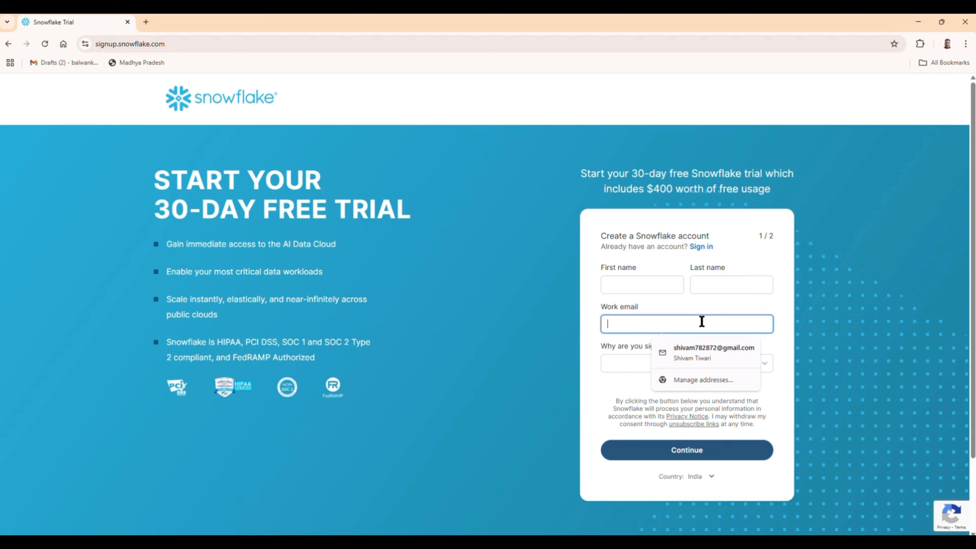
- Leave the trial sign-up form unfilled and close the sign-up reasons list without choosing one
{"action": "left_click", "coordinate": [621, 270]}
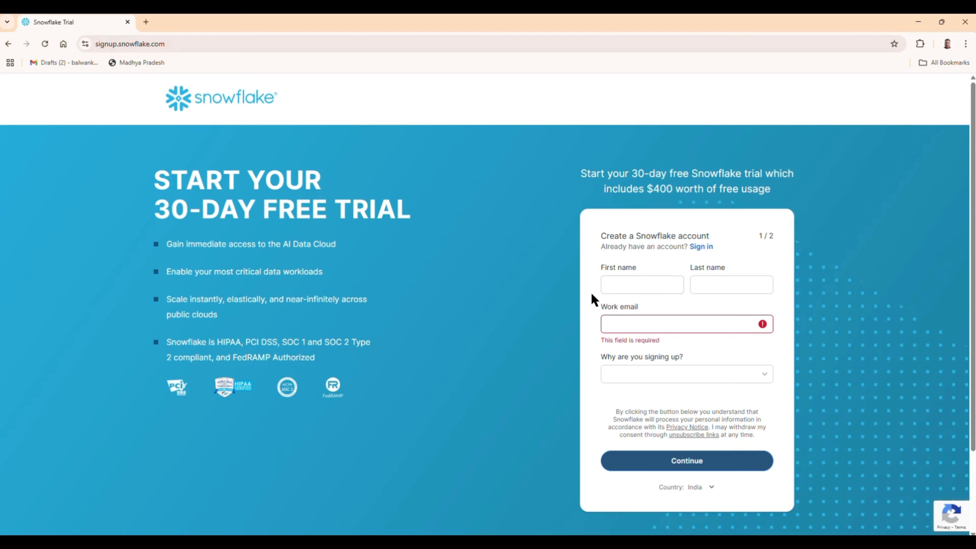
{"action": "left_click", "coordinate": [631, 327]}
{"action": "left_click", "coordinate": [617, 285]}
{"action": "left_click", "coordinate": [754, 285]}
{"action": "left_click", "coordinate": [634, 338]}
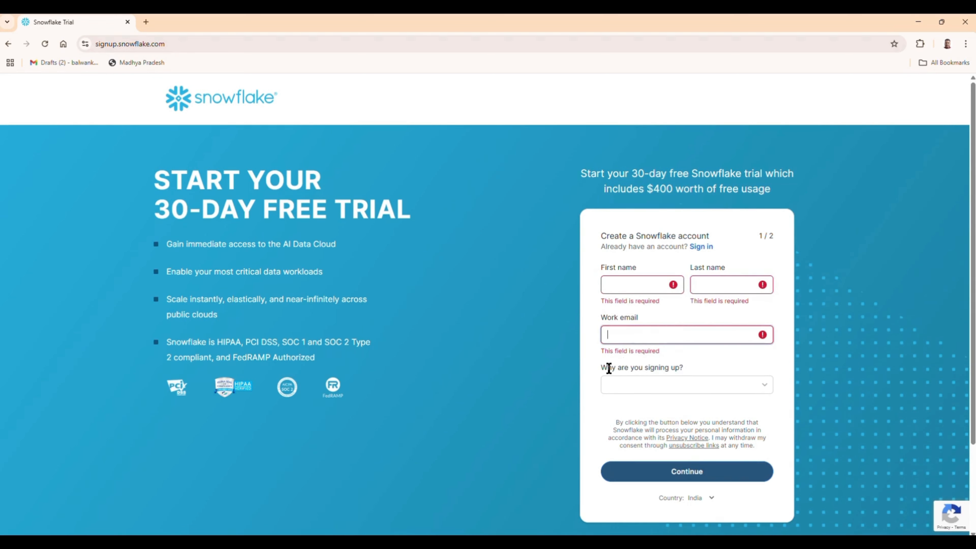
{"action": "left_click", "coordinate": [636, 388]}
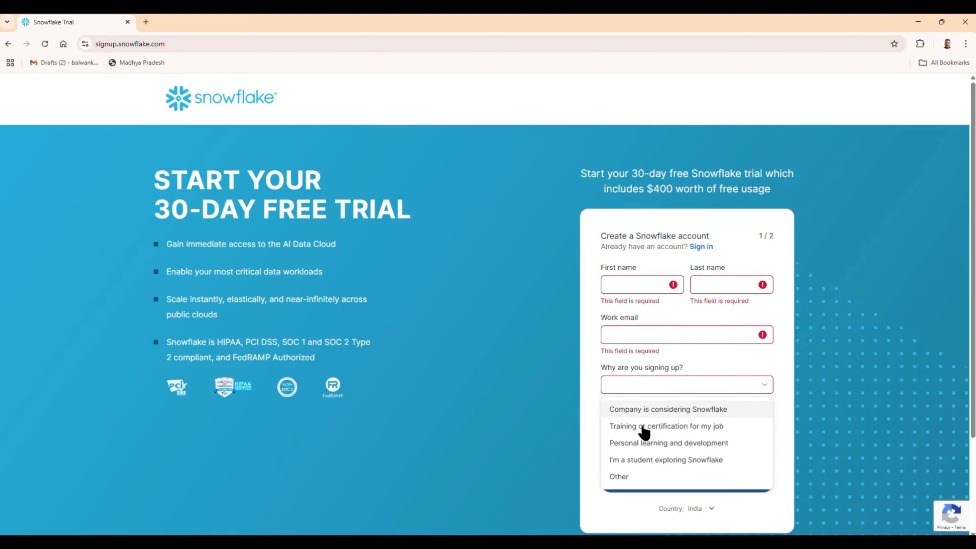
{"action": "left_click", "coordinate": [677, 367]}
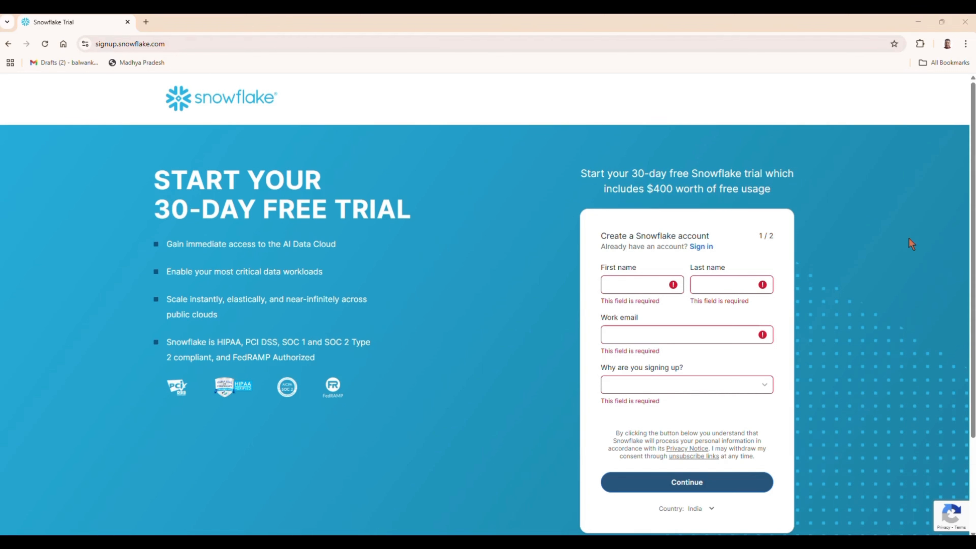
- Paste the Snowflake app URL into the address bar to load the console Home page
{"action": "left_click", "coordinate": [276, 49]}
{"action": "type", "text": "https://app.snowflake.com/ruqerxt/en31500/#/homepage"}
{"action": "key", "text": "Return"}
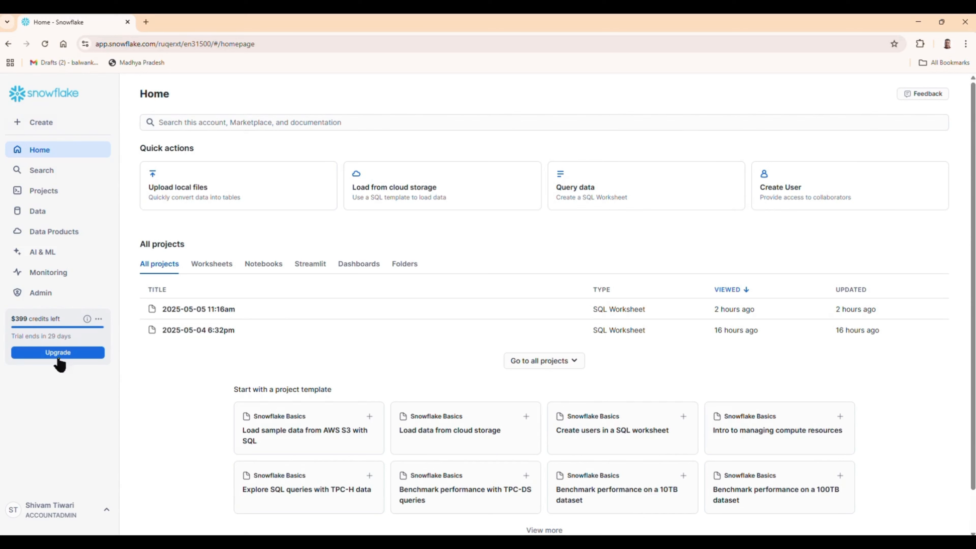
- Look over the spend figures in Cost Management, then list the three X-Small warehouses
{"action": "left_click", "coordinate": [52, 297]}
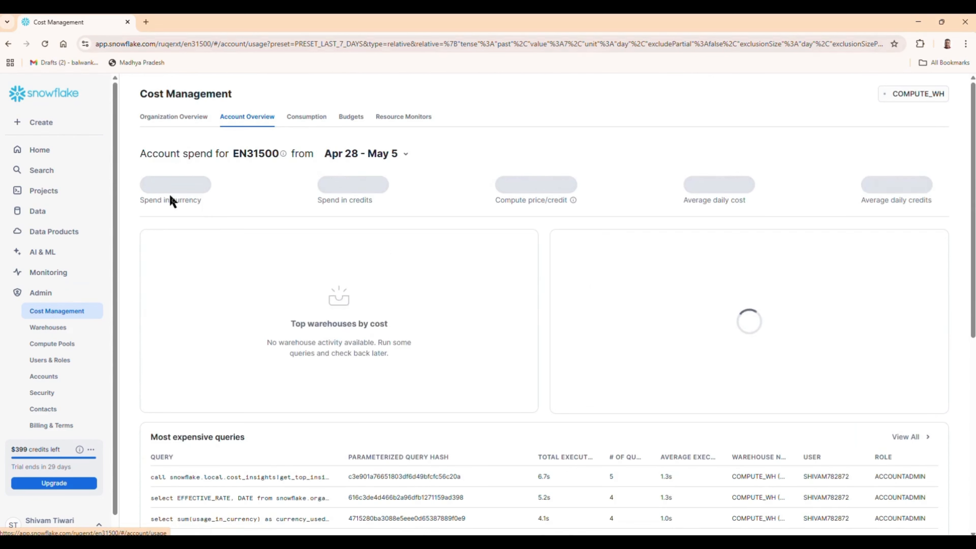
{"action": "left_click_drag", "start_coordinate": [154, 189], "coordinate": [948, 212]}
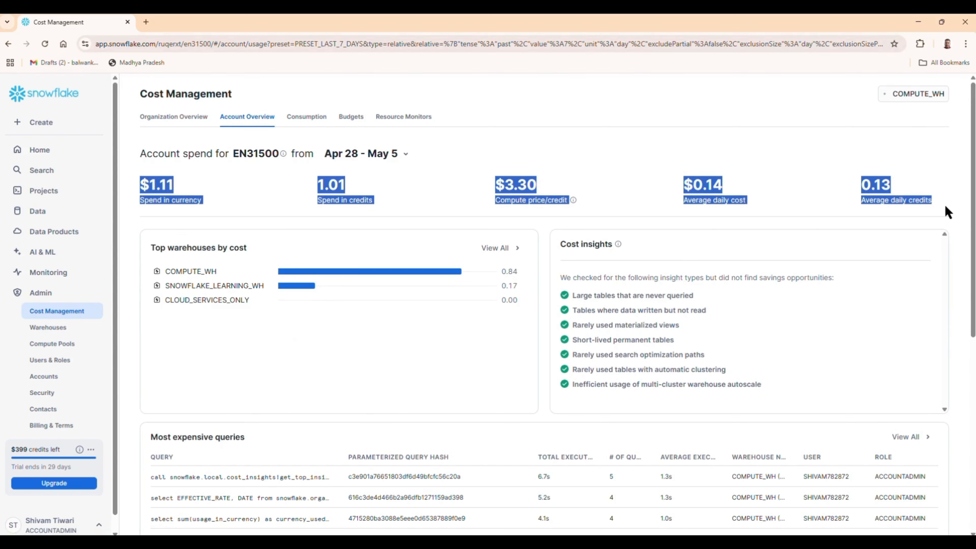
{"action": "left_click", "coordinate": [916, 213]}
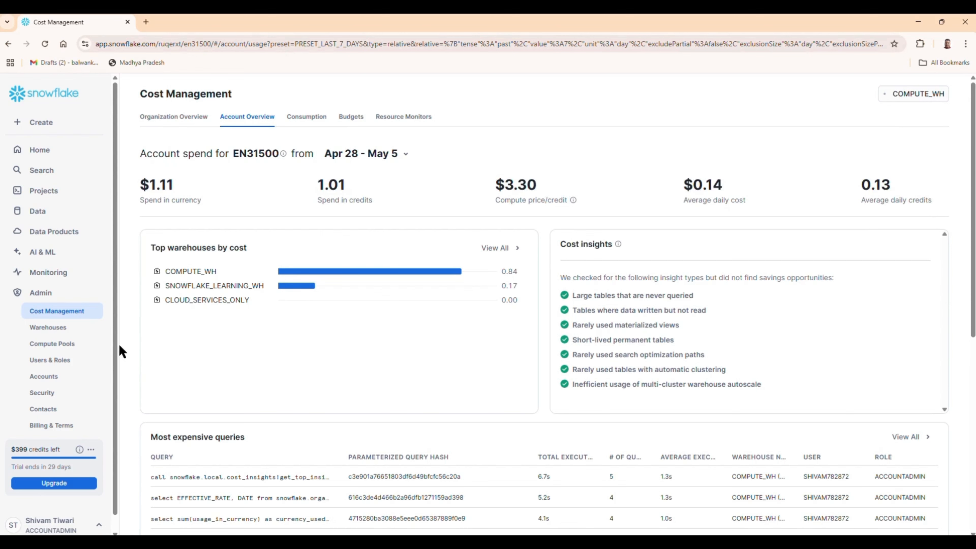
{"action": "scroll", "coordinate": [359, 316], "scroll_direction": "down", "scroll_amount": 8}
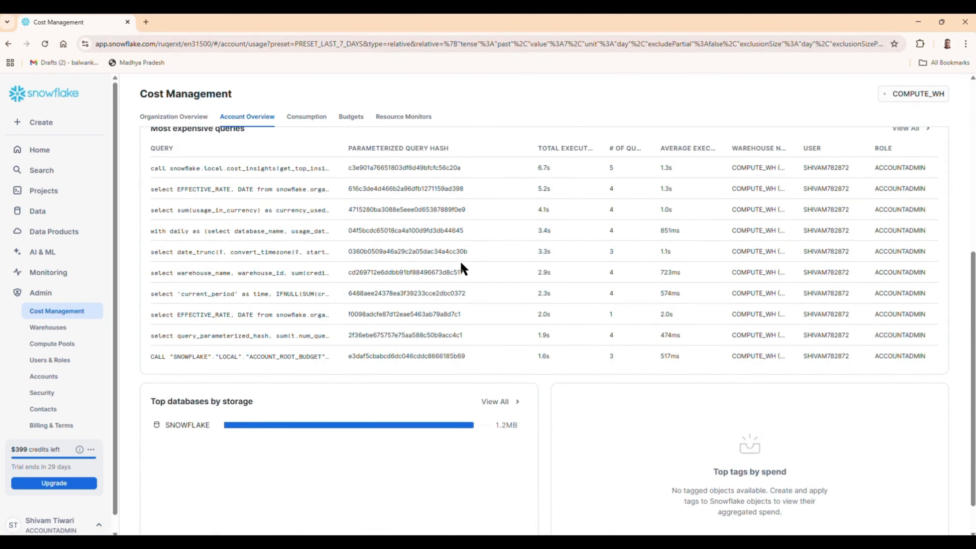
{"action": "scroll", "coordinate": [463, 268], "scroll_direction": "up", "scroll_amount": 4}
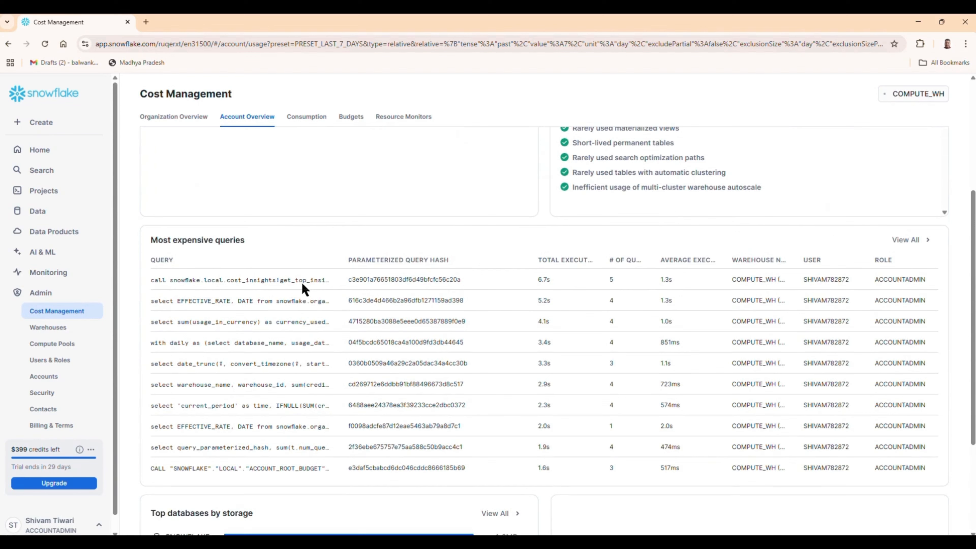
{"action": "left_click", "coordinate": [66, 333]}
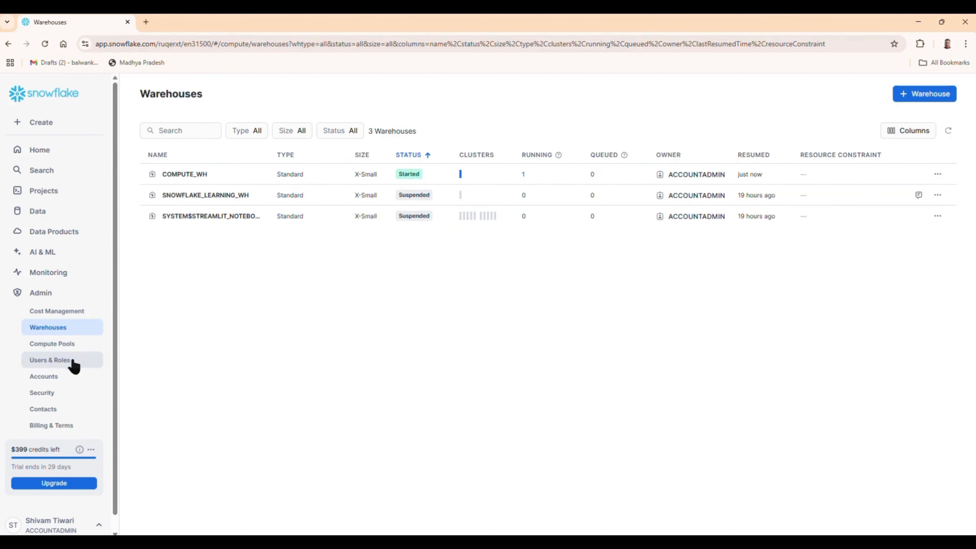
- Browse the Compute Pools, Users & Roles and Accounts admin pages
{"action": "left_click", "coordinate": [52, 344]}
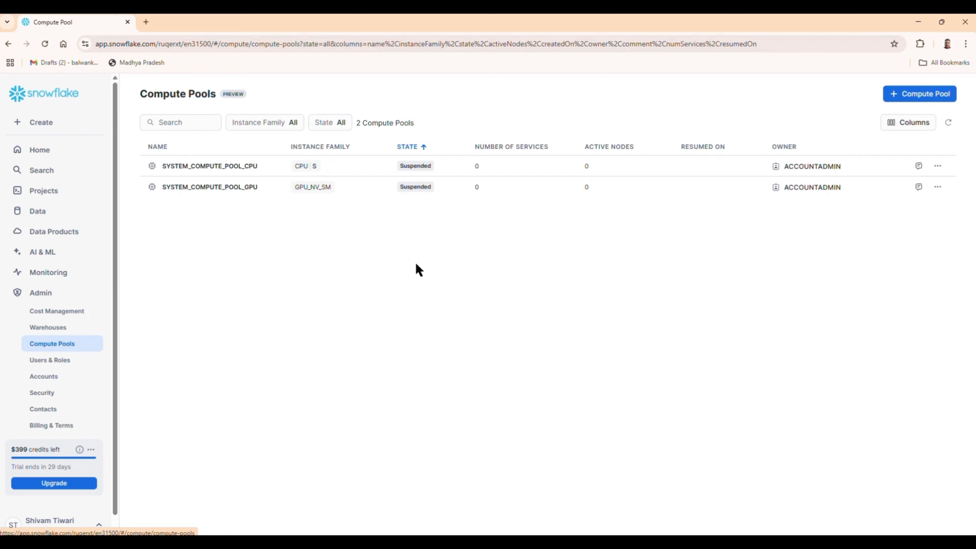
{"action": "left_click", "coordinate": [46, 362]}
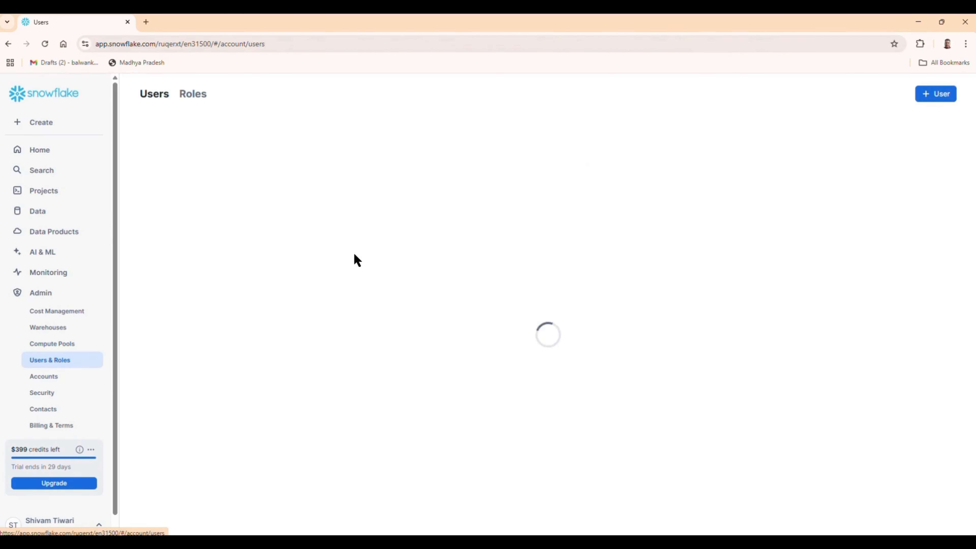
{"action": "left_click", "coordinate": [49, 380]}
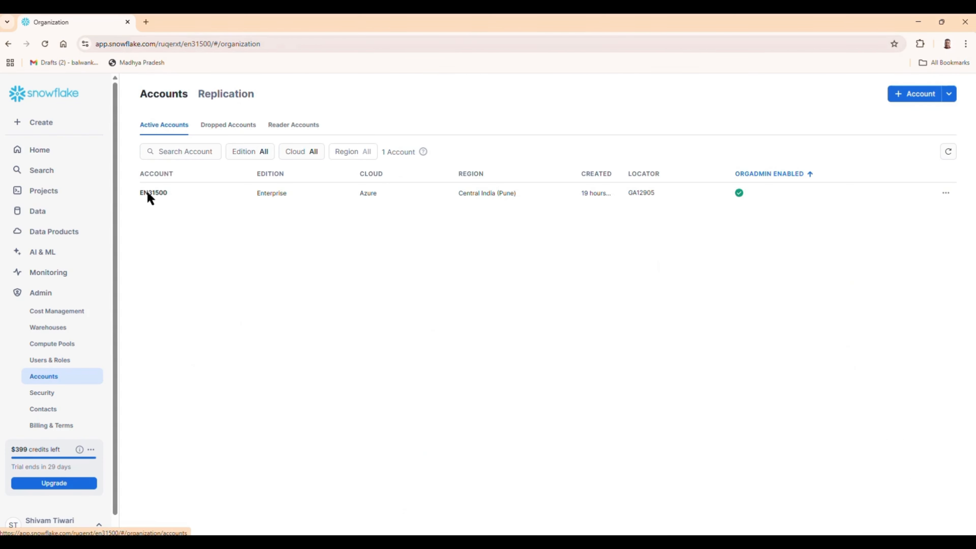
- Check the dropped and reader account lists and the active Enterprise account in Azure Central India, then return Home
{"action": "left_click", "coordinate": [223, 129]}
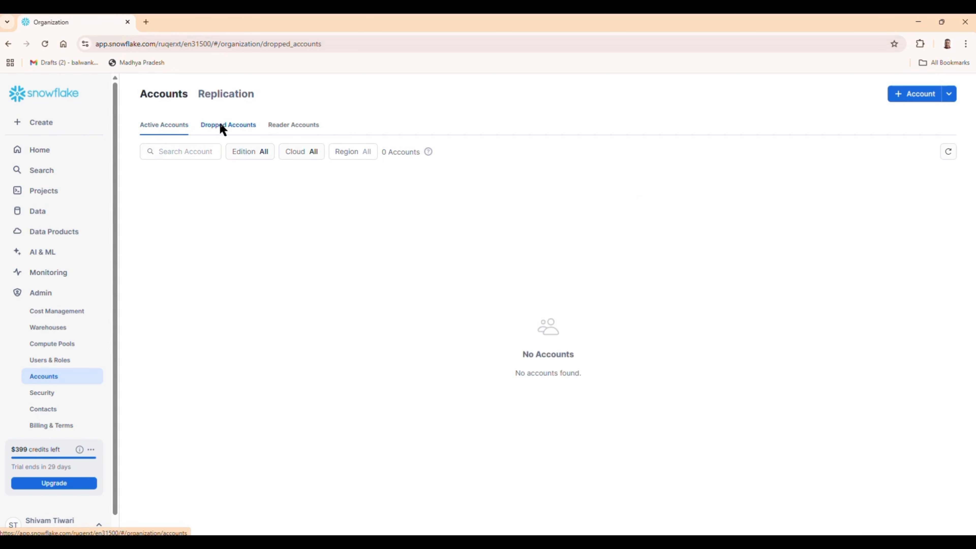
{"action": "left_click", "coordinate": [307, 127]}
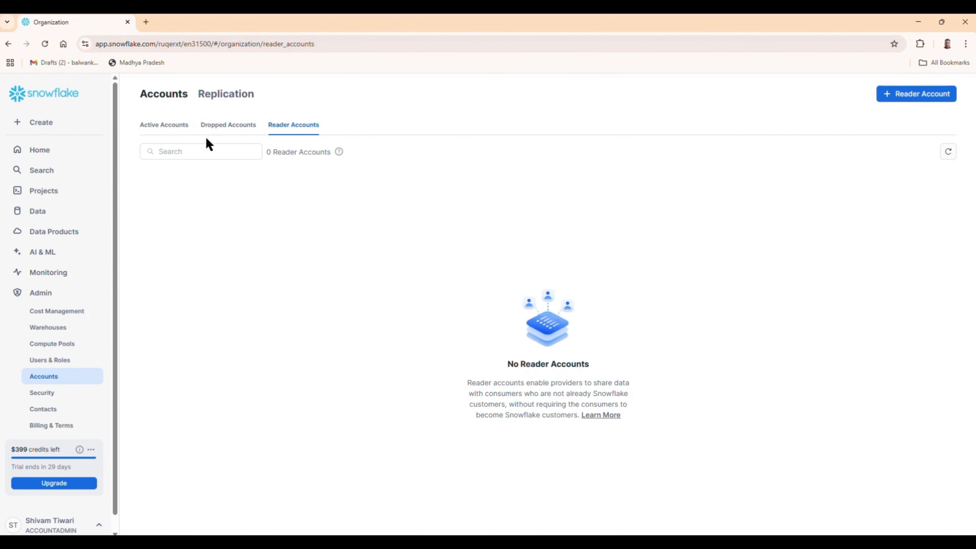
{"action": "left_click", "coordinate": [162, 127]}
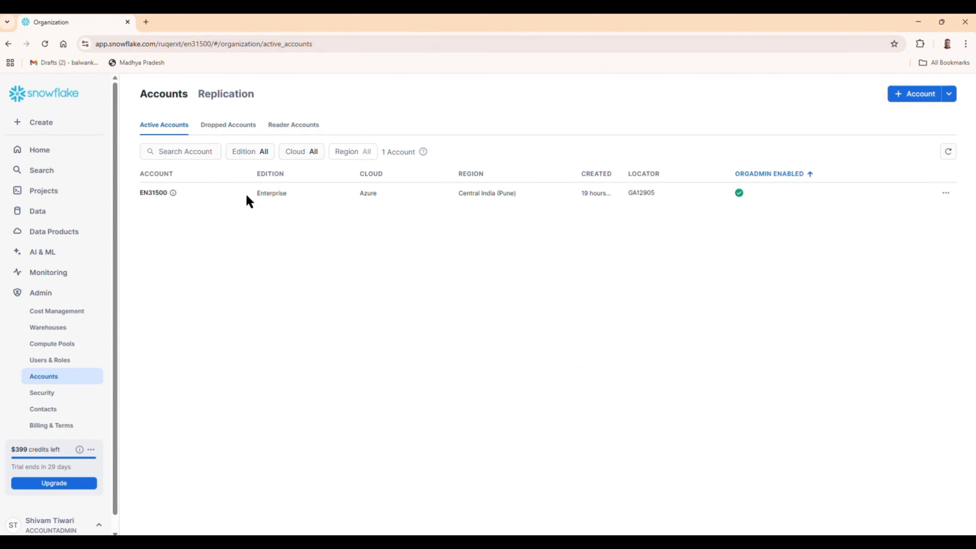
{"action": "left_click_drag", "start_coordinate": [247, 196], "coordinate": [795, 192]}
{"action": "left_click", "coordinate": [529, 305]}
{"action": "left_click", "coordinate": [46, 157]}
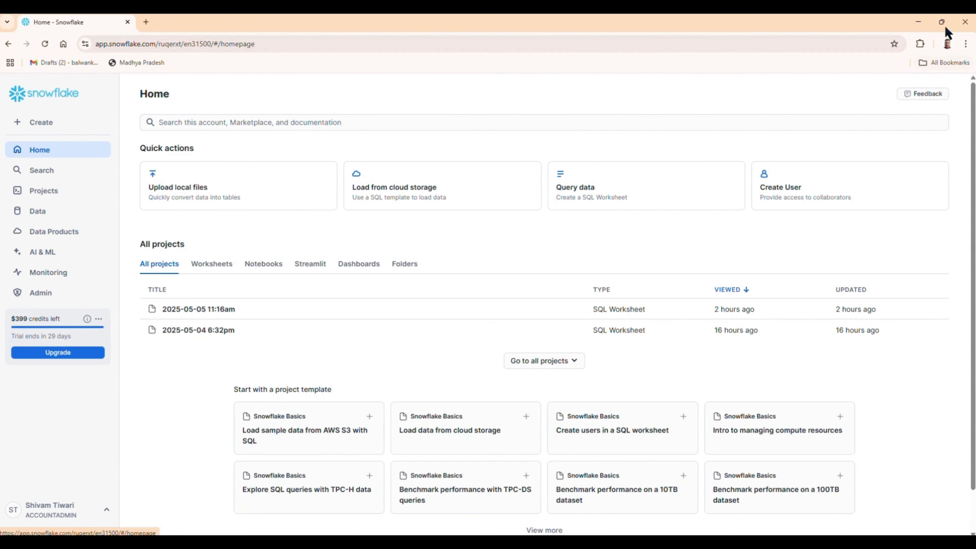
- Switch to the Azure portal and list Contoso's 32 enterprise applications
{"action": "left_click", "coordinate": [917, 22]}
{"action": "left_click", "coordinate": [857, 281]}
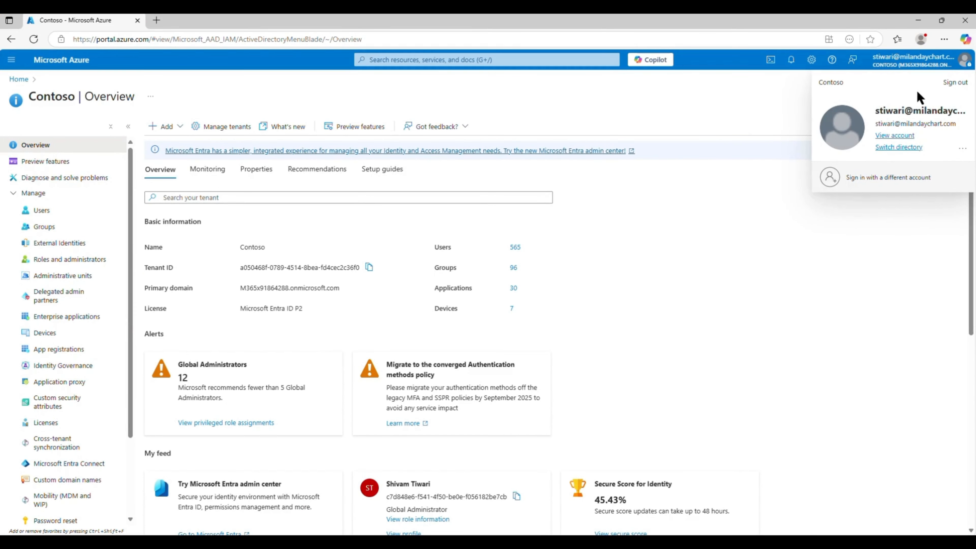
{"action": "left_click", "coordinate": [417, 104]}
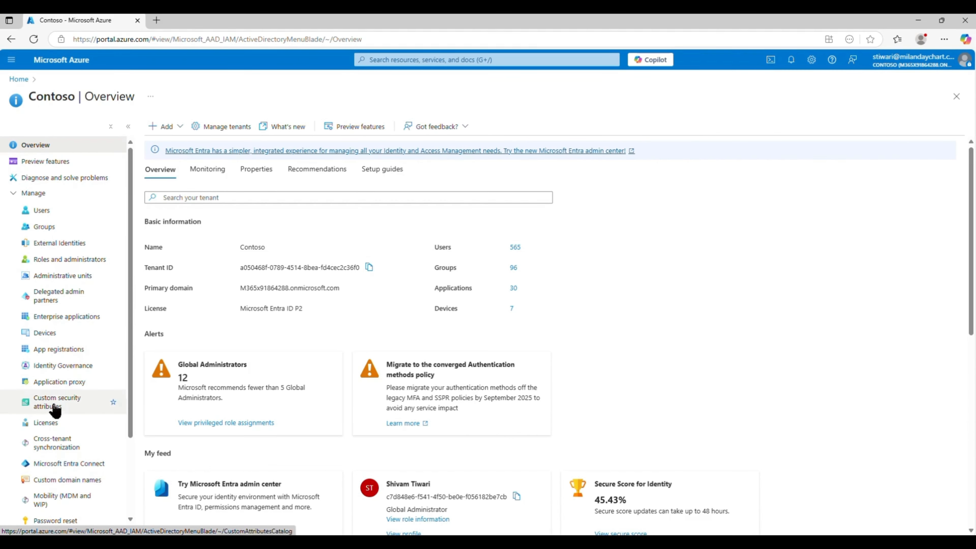
{"action": "left_click", "coordinate": [55, 322]}
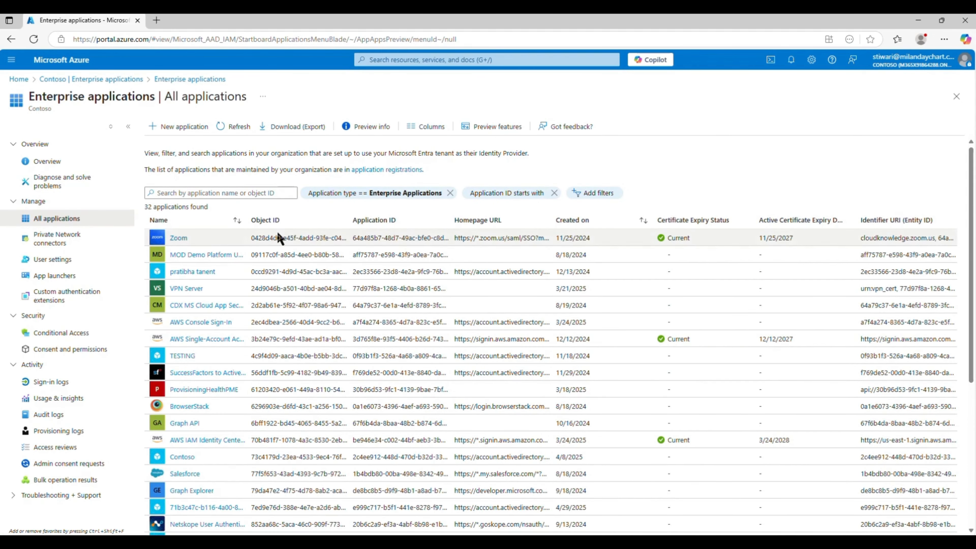
- Start a new application and search the Microsoft Entra Gallery for 'snow'
{"action": "left_click", "coordinate": [177, 127]}
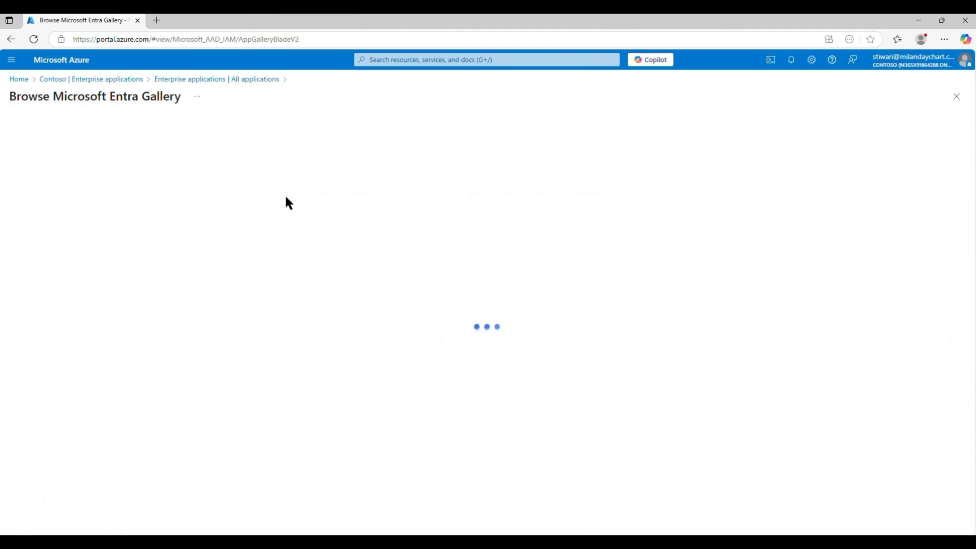
{"action": "left_click", "coordinate": [109, 178]}
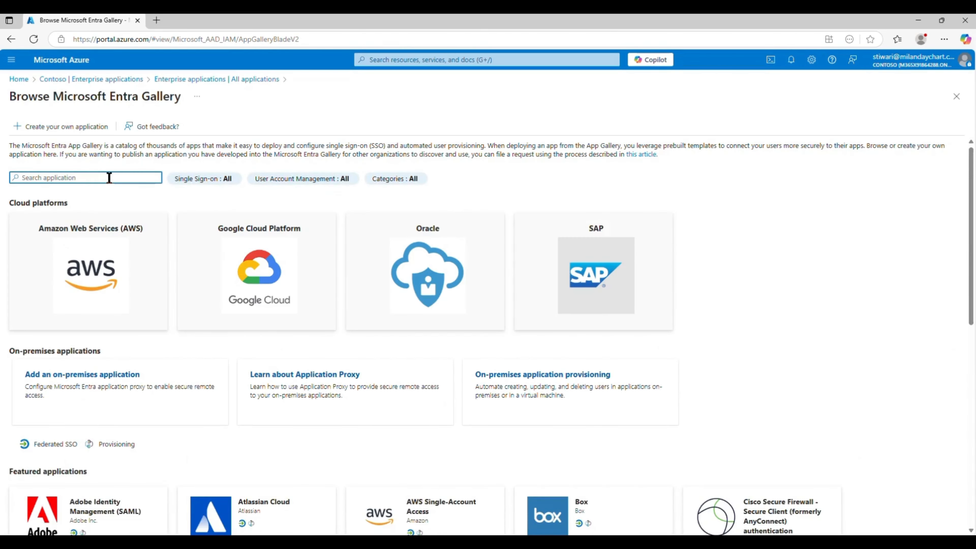
{"action": "type", "text": "snow"}
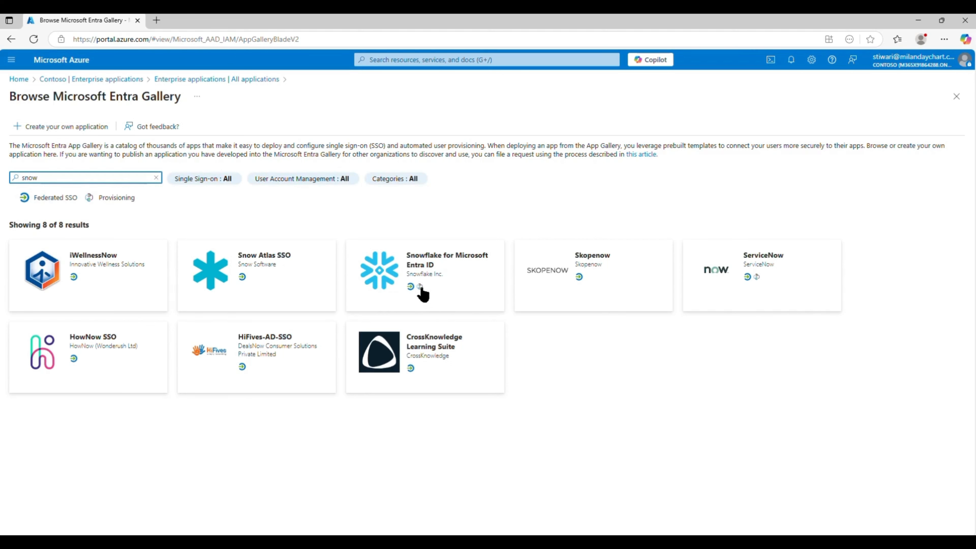
{"action": "left_click_drag", "start_coordinate": [96, 194], "coordinate": [153, 203]}
- Open the Snowflake for Microsoft Entra ID tile and review its automatic provisioning and SAML sign-on details
{"action": "left_click", "coordinate": [403, 266]}
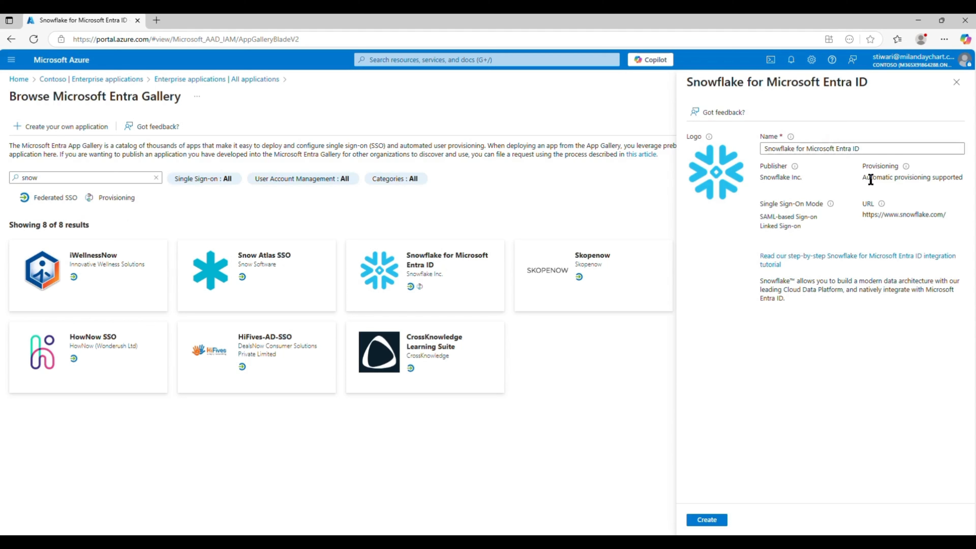
{"action": "triple_click", "coordinate": [964, 175]}
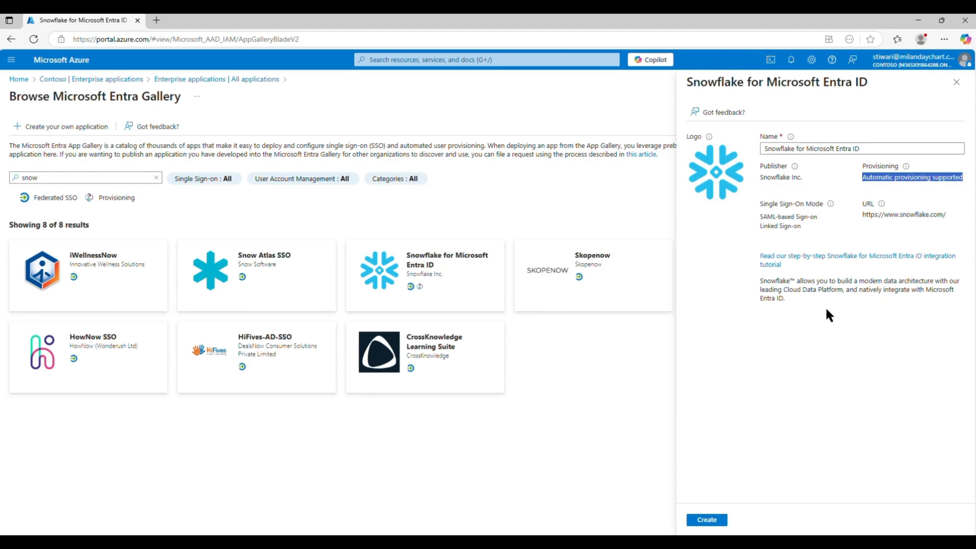
{"action": "mouse_move", "coordinate": [878, 178]}
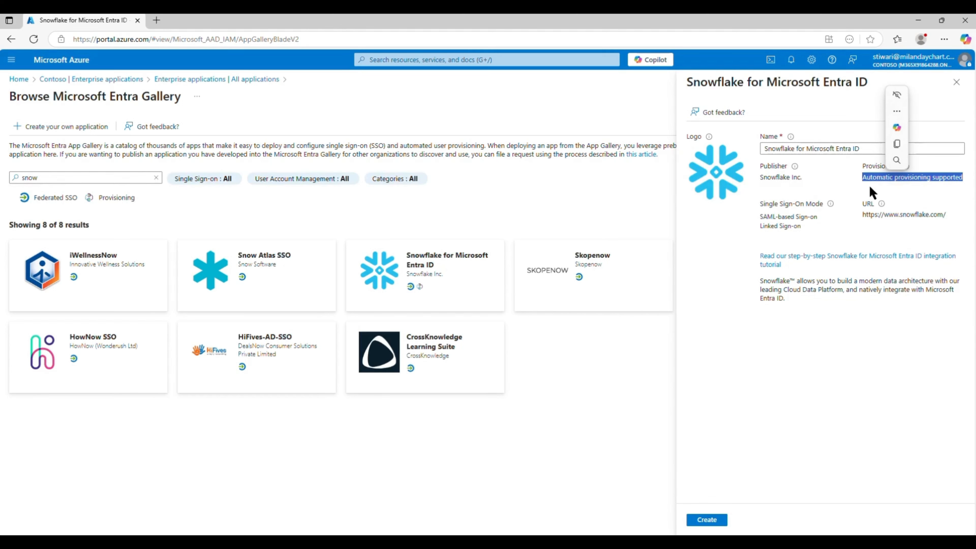
{"action": "left_click", "coordinate": [766, 175]}
{"action": "left_click_drag", "start_coordinate": [765, 175], "coordinate": [961, 178]}
{"action": "left_click", "coordinate": [863, 181]}
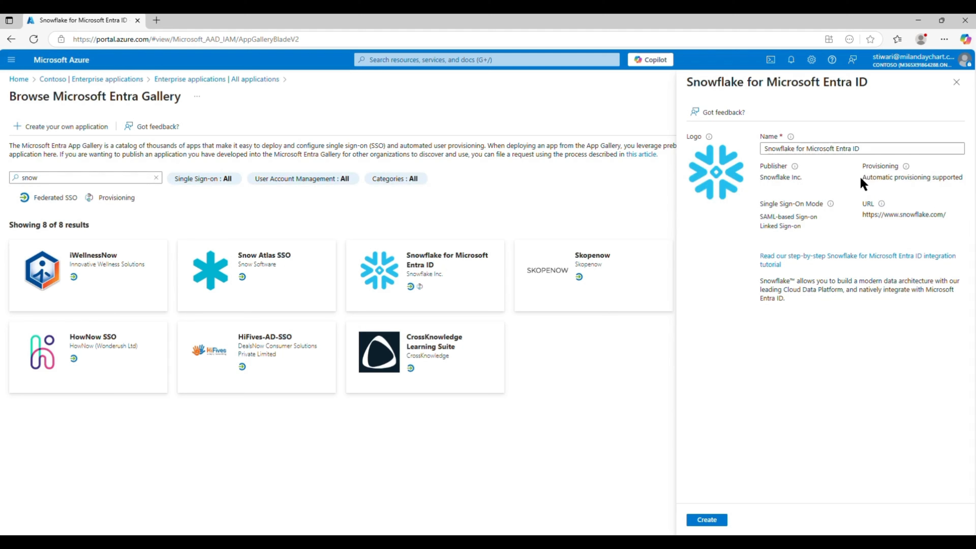
{"action": "left_click_drag", "start_coordinate": [863, 180], "coordinate": [948, 180]}
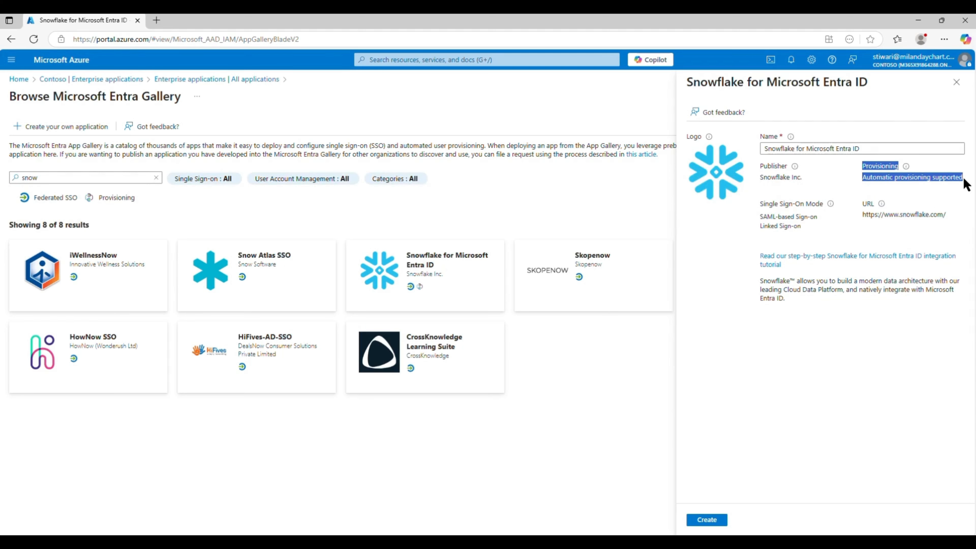
{"action": "left_click_drag", "start_coordinate": [763, 221], "coordinate": [819, 222]}
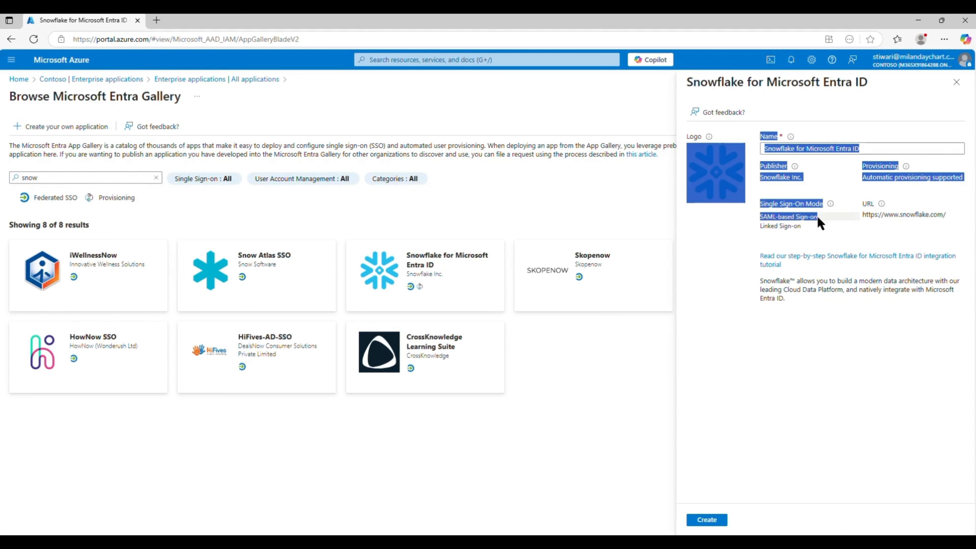
{"action": "left_click", "coordinate": [819, 215]}
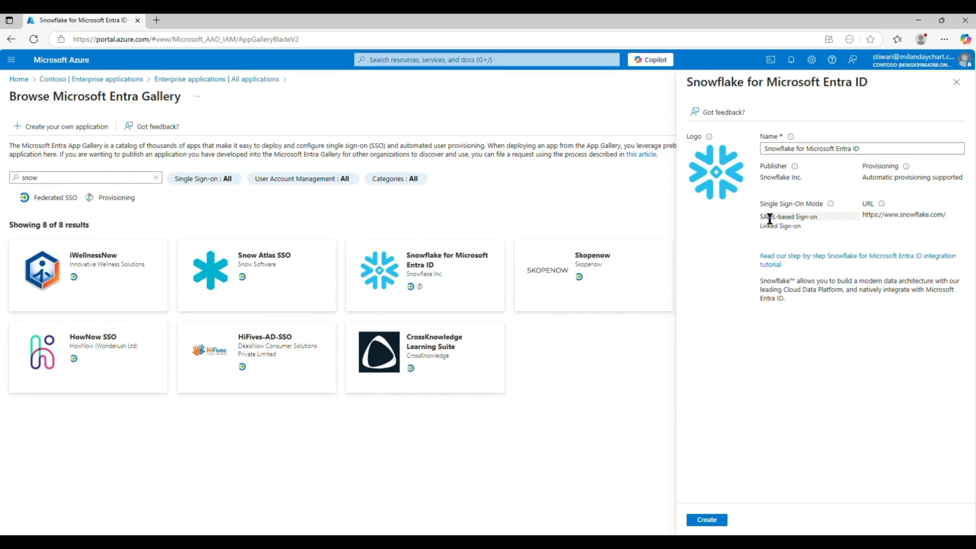
- Create the Snowflake for Microsoft Entra ID enterprise app, then return to the Snowflake window
{"action": "left_click", "coordinate": [707, 520]}
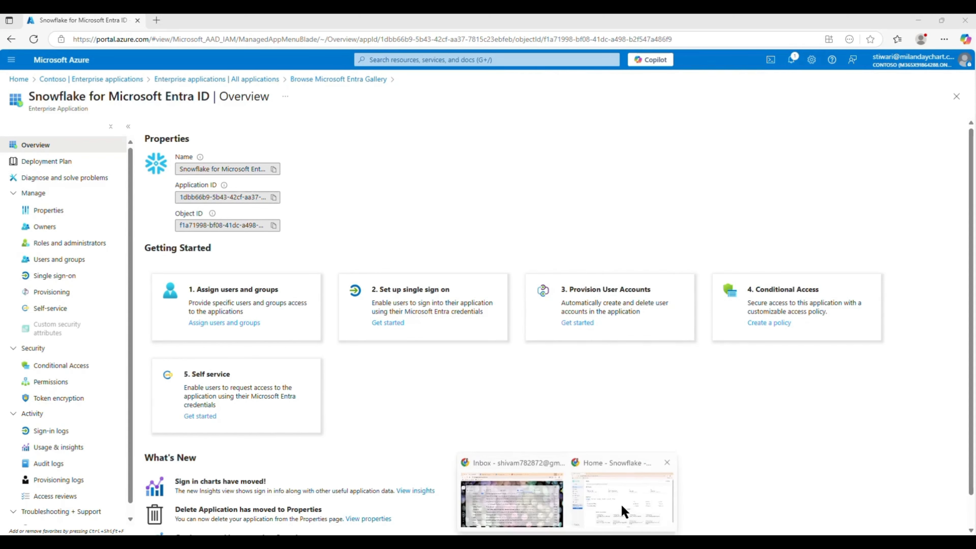
{"action": "left_click", "coordinate": [623, 510]}
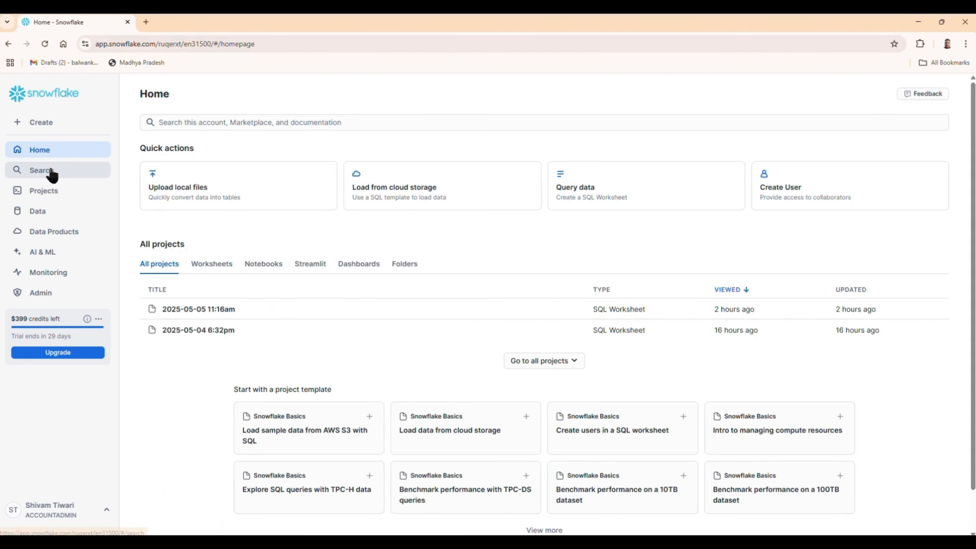
- In Worksheets, close the 11:16am tab and edit the 1:31pm datebucket count query
{"action": "left_click", "coordinate": [51, 195]}
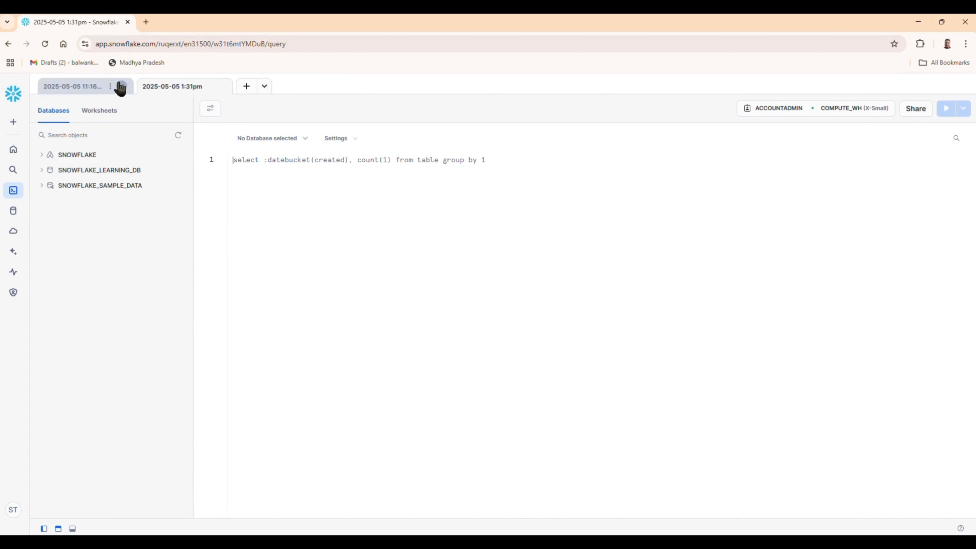
{"action": "left_click", "coordinate": [119, 87]}
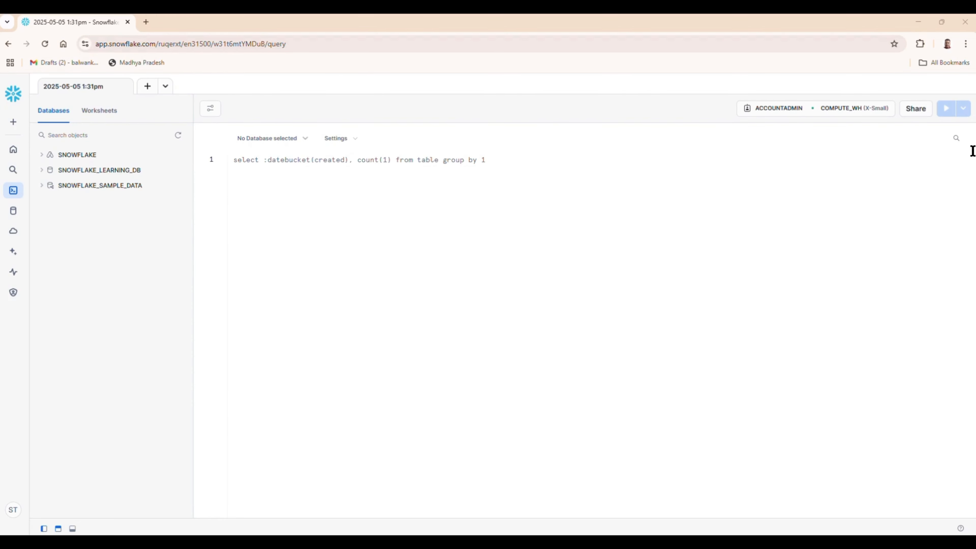
{"action": "left_click", "coordinate": [287, 184]}
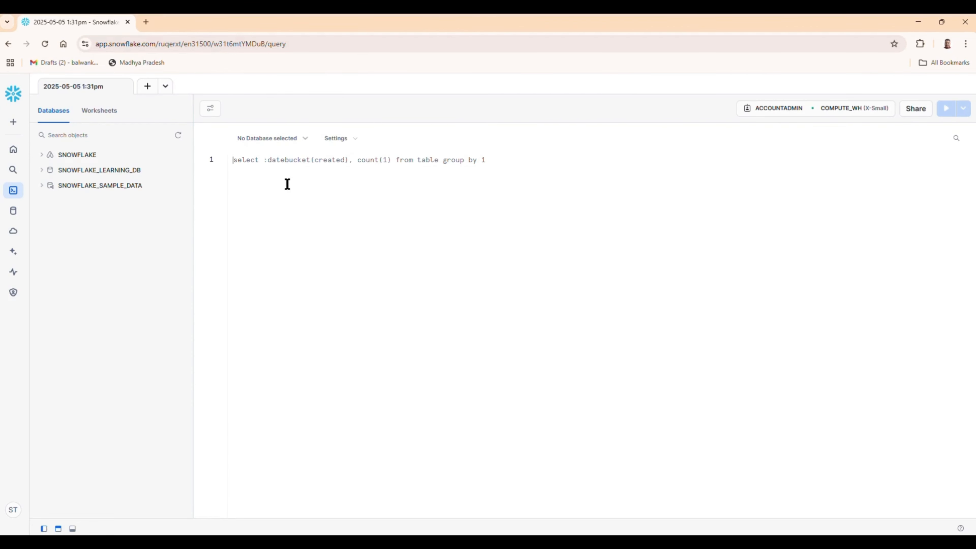
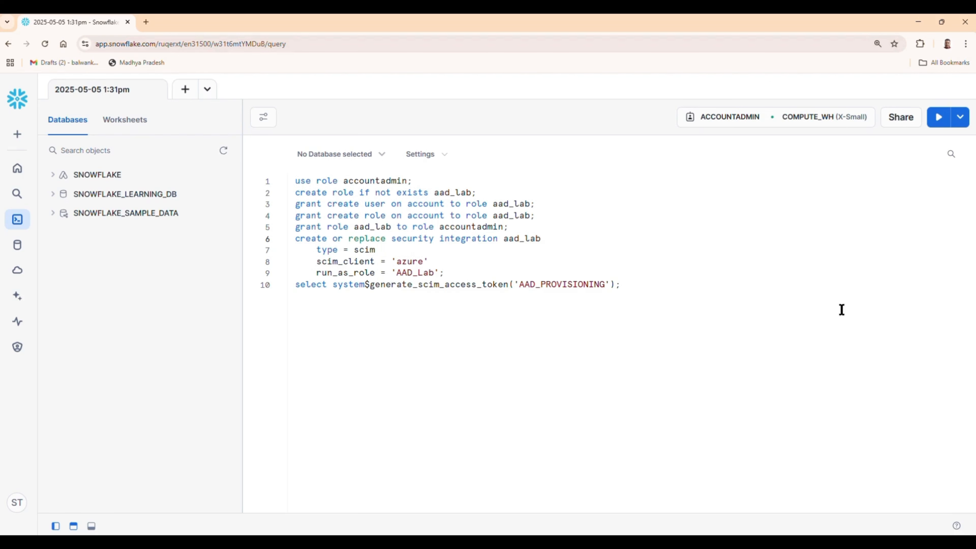
- Erase the end of the old integration name in the line-10 token query
{"action": "left_click", "coordinate": [840, 312]}
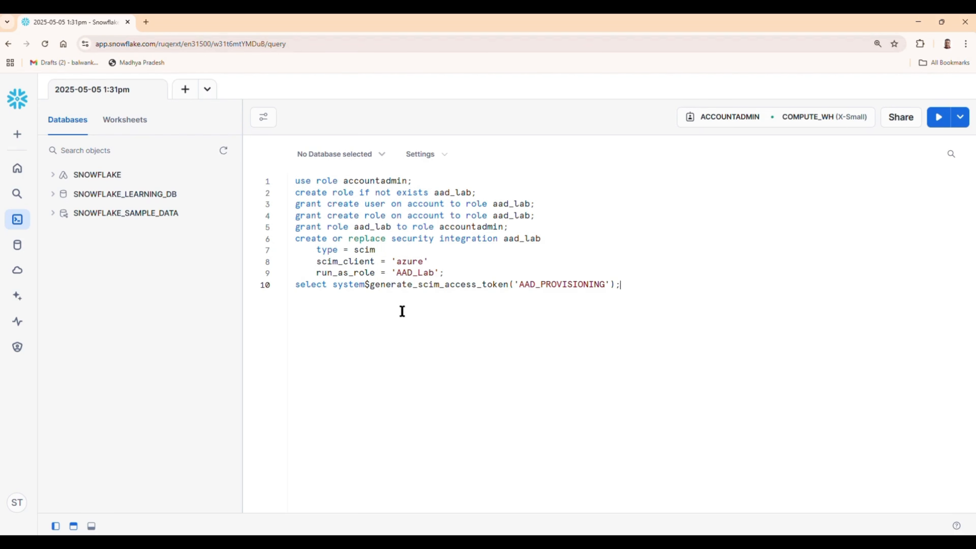
{"action": "left_click", "coordinate": [606, 285]}
{"action": "key", "text": "BackSpace"}
{"action": "key", "text": "BackSpace"}
{"action": "key", "text": "BackSpace"}
{"action": "key", "text": "BackSpace"}
{"action": "key", "text": "BackSpace"}
{"action": "key", "text": "BackSpace"}
{"action": "key", "text": "BackSpace"}
{"action": "key", "text": "BackSpace"}
{"action": "key", "text": "BackSpace"}
{"action": "key", "text": "BackSpace"}
{"action": "key", "text": "BackSpace"}
{"action": "key", "text": "BackSpace"}
- Finish the token argument as 'AAD_LAB', run it, and review the invalid integration name error
{"action": "type", "text": "LAB"}
{"action": "left_click", "coordinate": [939, 117]}
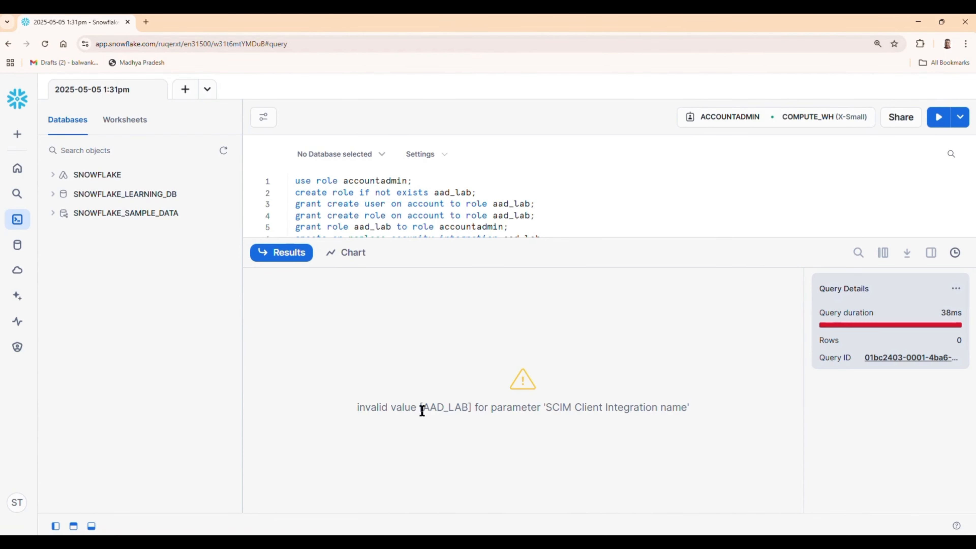
{"action": "left_click_drag", "start_coordinate": [423, 408], "coordinate": [682, 412]}
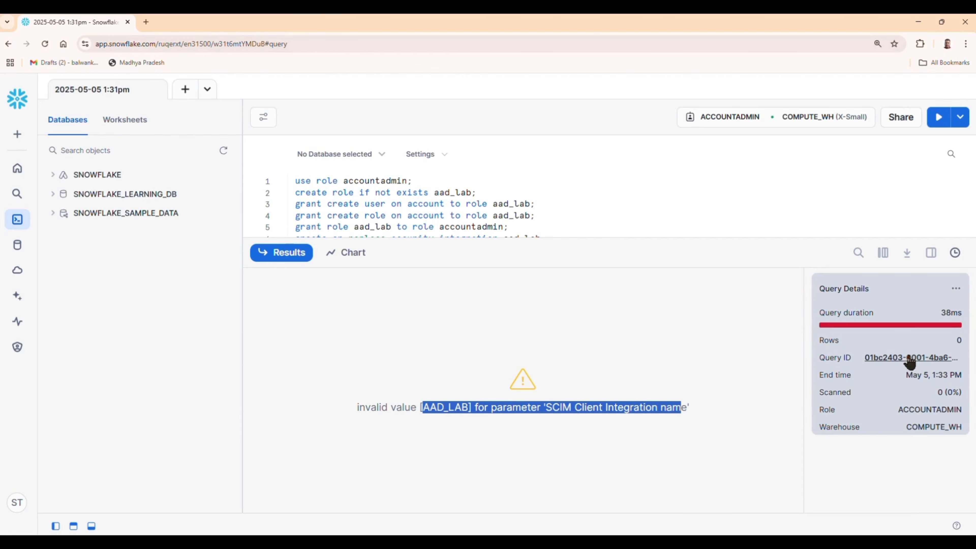
- Replace the script lines with the aad_provisioner role and aad_provisioning integration version
{"action": "left_click_drag", "start_coordinate": [538, 238], "coordinate": [514, 371]}
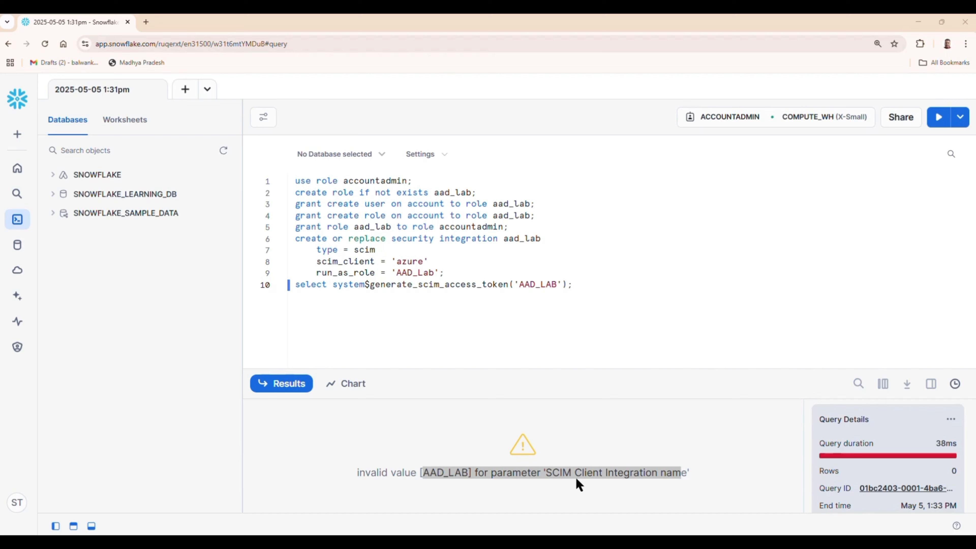
{"action": "left_click_drag", "start_coordinate": [598, 285], "coordinate": [240, 172]}
{"action": "type", "text": "use role accountadmin; create role if not exists aad_provisioner; grant create user on account to role aad_provisioner; grant create role on account to role aad_provisioner; grant role aad_provisioner to role accountadmin; create or replace security integration aad_provisioning     type = scim     scim_client = 'azure'     run_as_role = 'AAD_PROVISIONER'; select system$generate_scim_access_token('AAD_PROVISIONING');"}
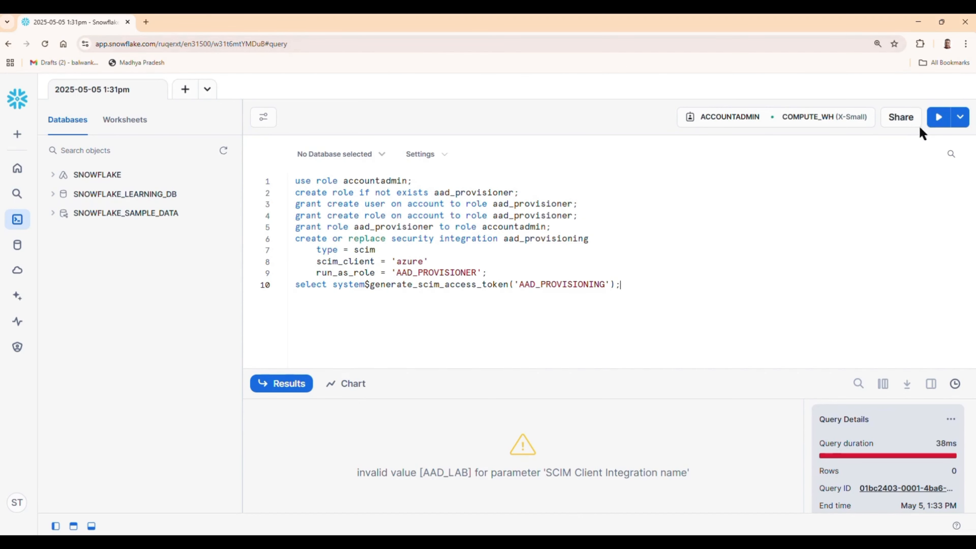
- Run the token query for 'AAD_PROVISIONING' and view the full SCIM access token
{"action": "left_click", "coordinate": [938, 119]}
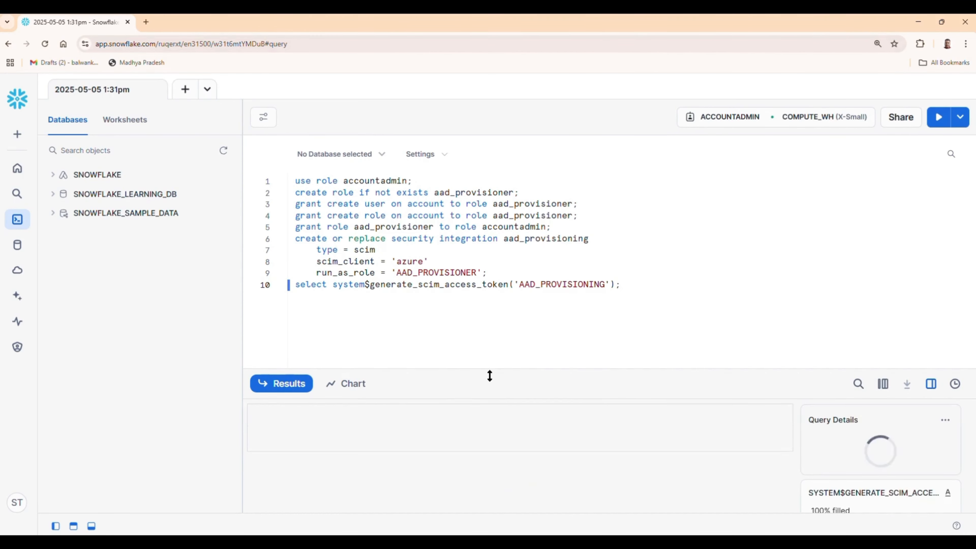
{"action": "left_click_drag", "start_coordinate": [491, 368], "coordinate": [490, 268]}
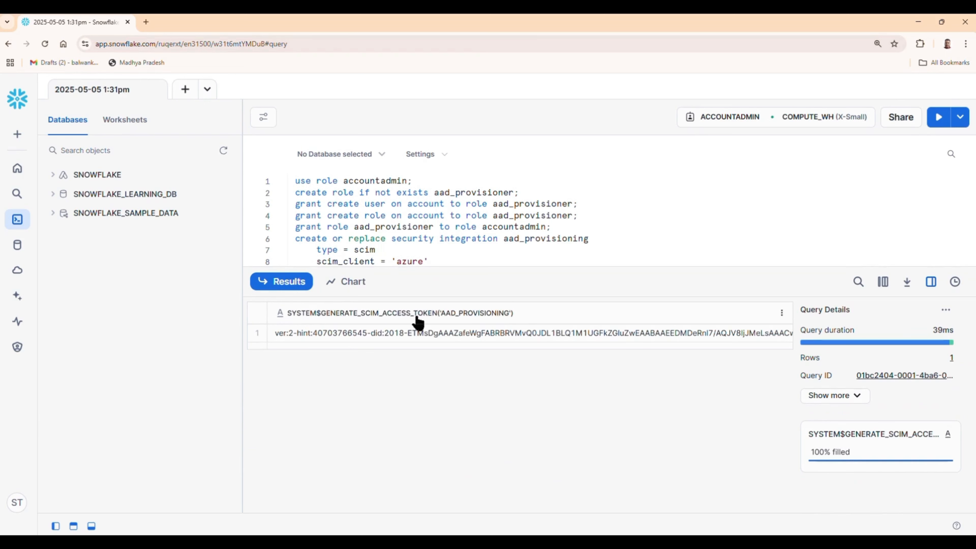
{"action": "left_click", "coordinate": [278, 335]}
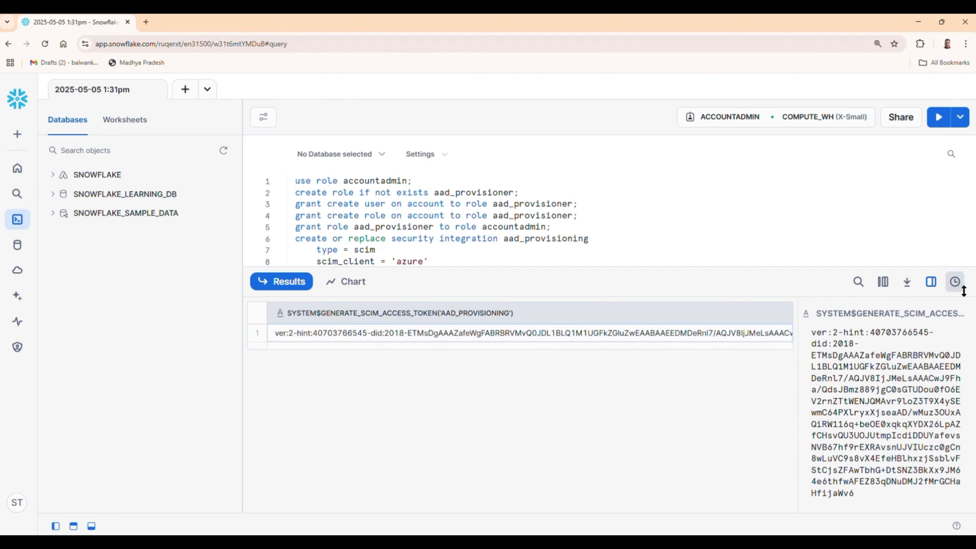
{"action": "left_click_drag", "start_coordinate": [634, 269], "coordinate": [586, 530]}
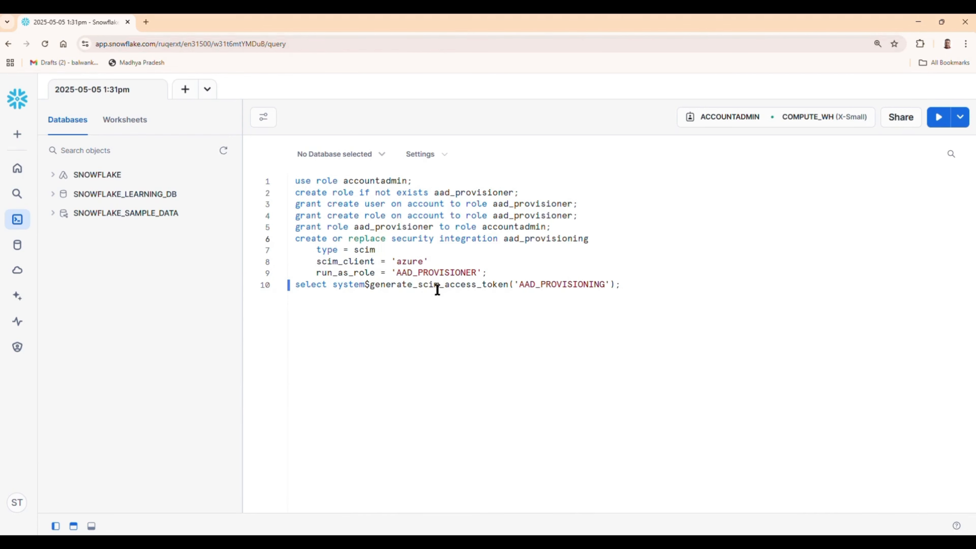
- Remove the line-10 token query and rerun, confirming AAD_PROVISIONING was successfully created
{"action": "left_click", "coordinate": [625, 289]}
{"action": "left_click_drag", "start_coordinate": [626, 288], "coordinate": [277, 294]}
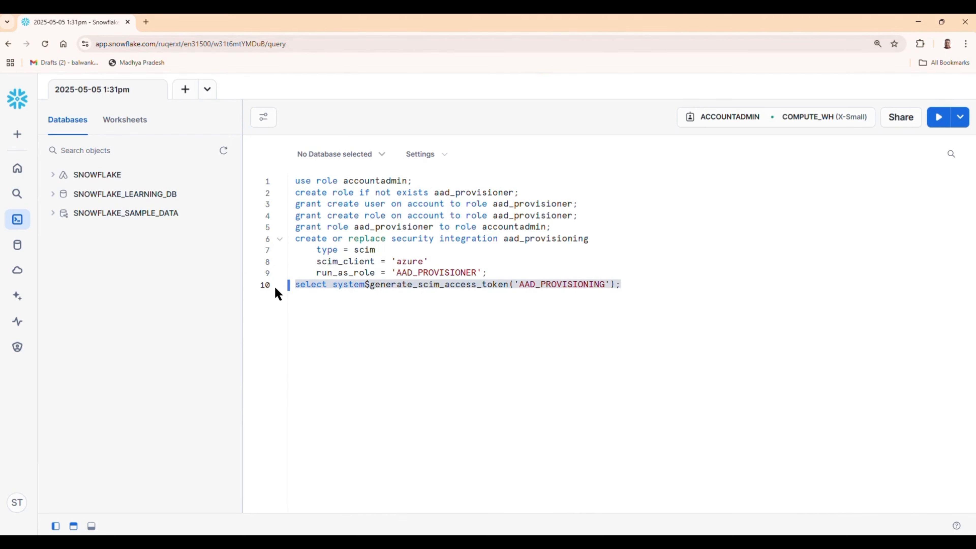
{"action": "key", "text": "ctrl+x"}
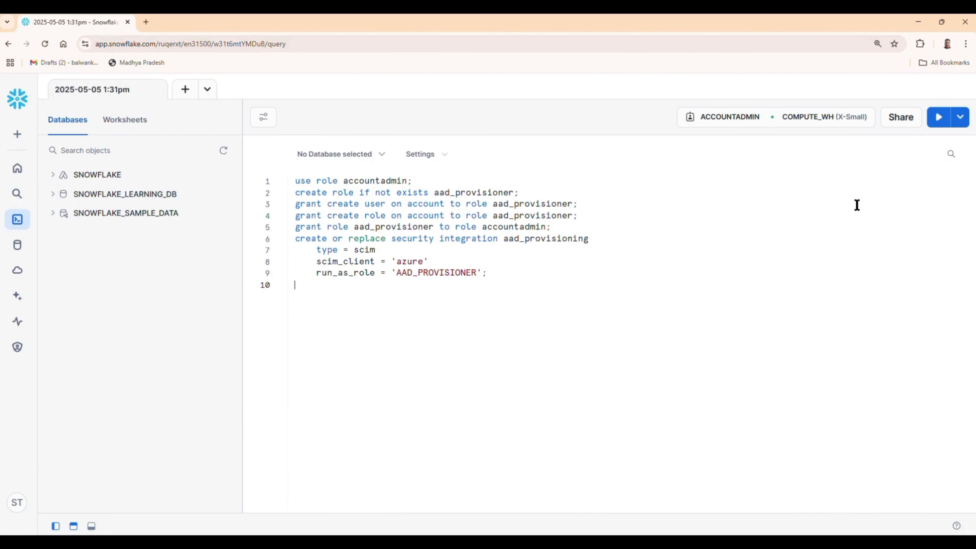
{"action": "left_click", "coordinate": [935, 122]}
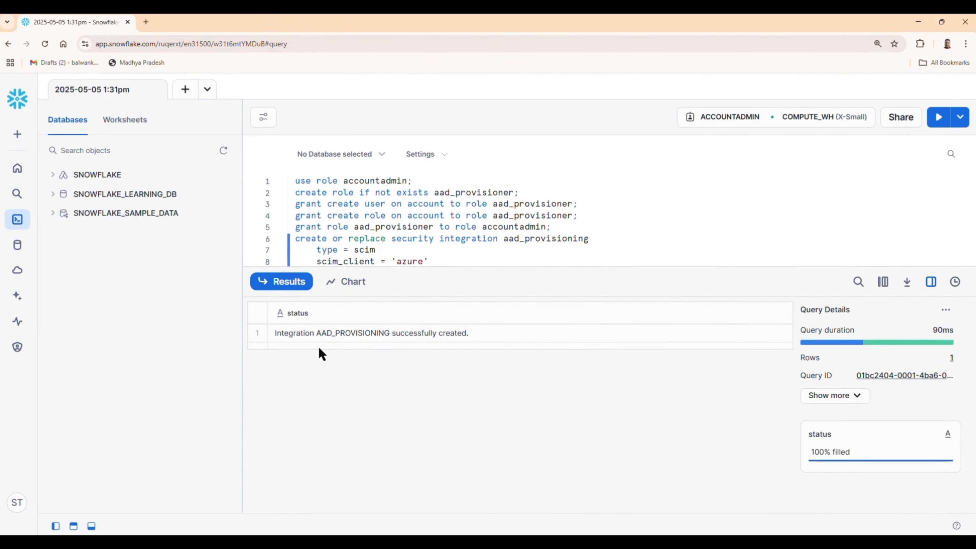
{"action": "left_click", "coordinate": [291, 334]}
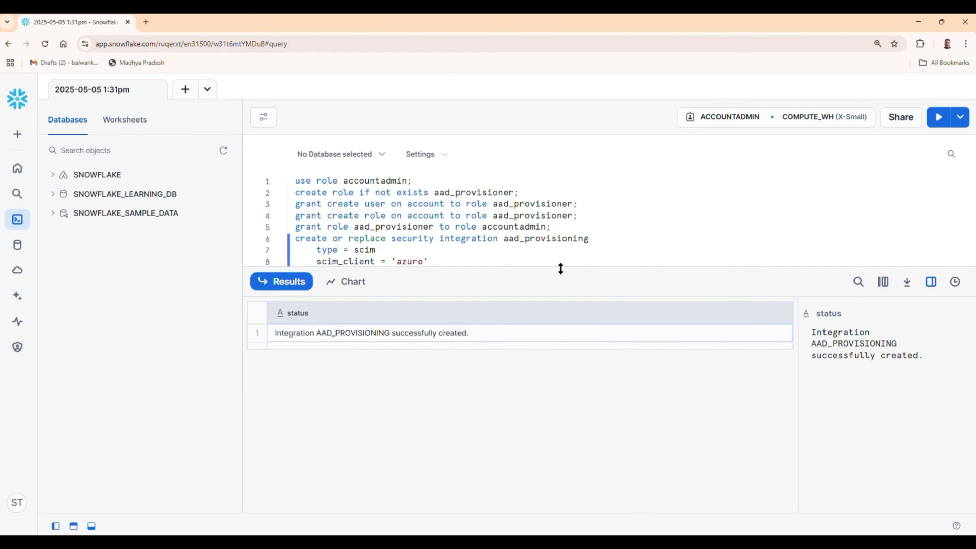
{"action": "left_click_drag", "start_coordinate": [560, 268], "coordinate": [544, 355]}
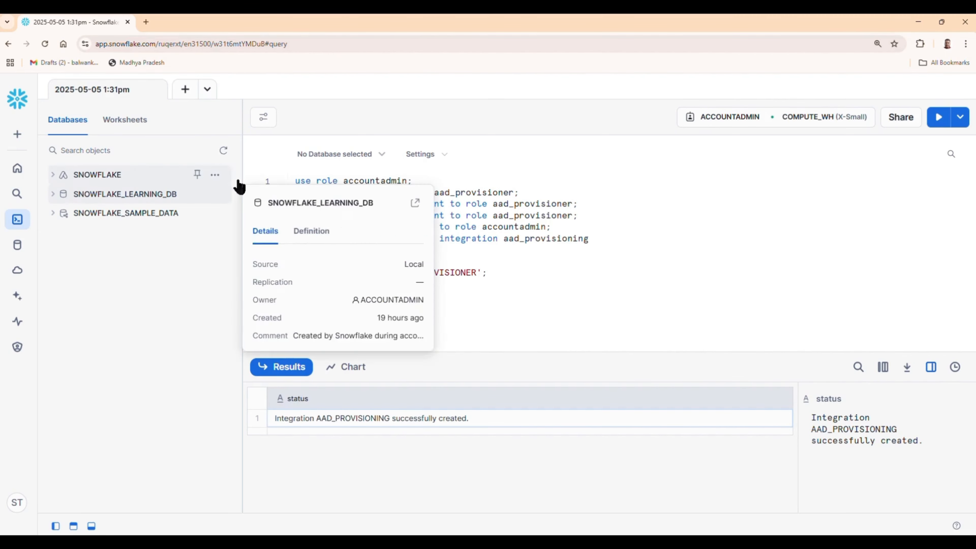
- Review the Snowflake app's Overview name, Application ID and Object ID, then open Properties
{"action": "left_click", "coordinate": [919, 22]}
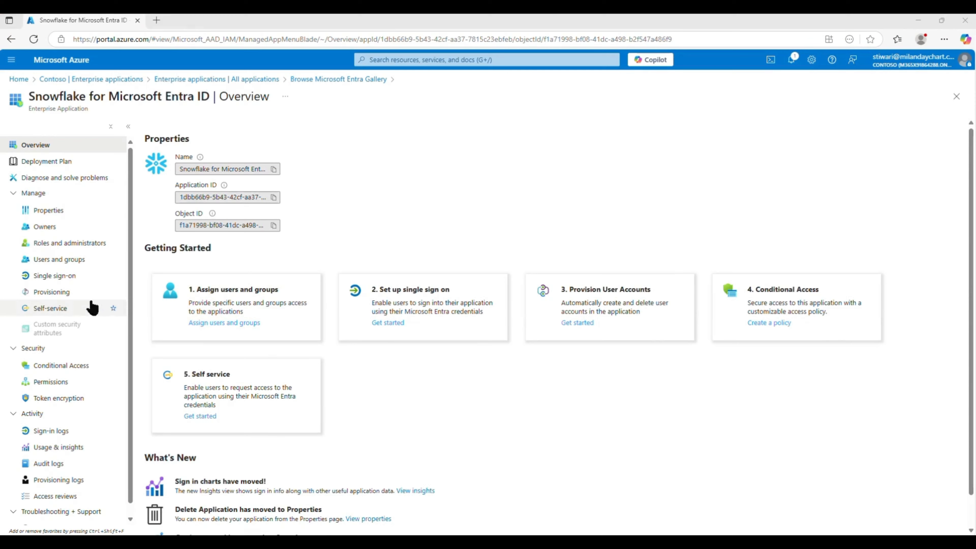
{"action": "scroll", "coordinate": [381, 334], "scroll_direction": "down", "scroll_amount": 1}
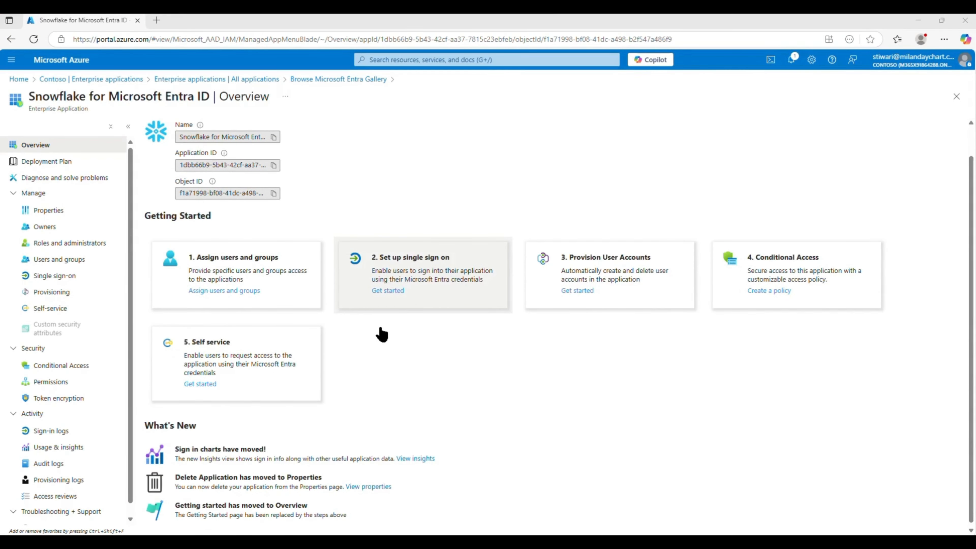
{"action": "scroll", "coordinate": [381, 333], "scroll_direction": "up", "scroll_amount": 1}
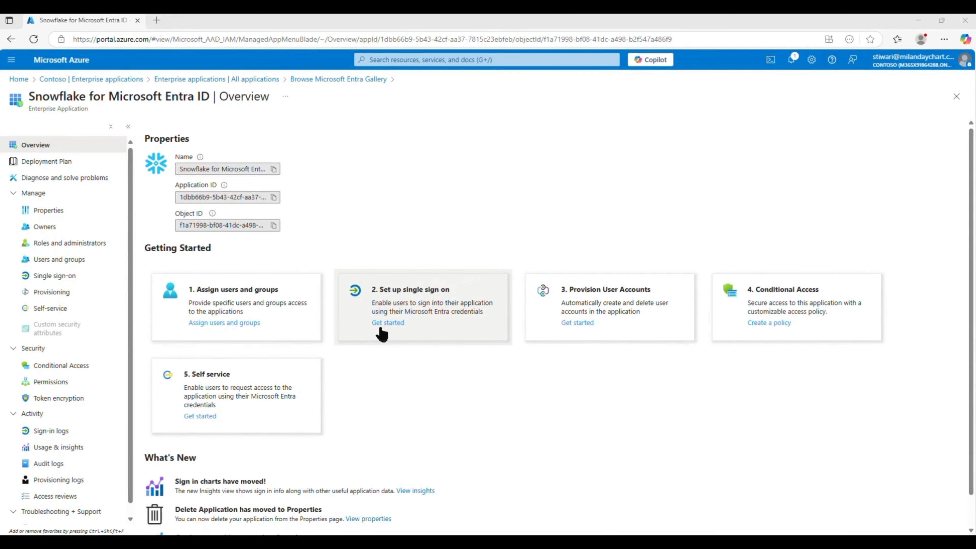
{"action": "left_click", "coordinate": [71, 215]}
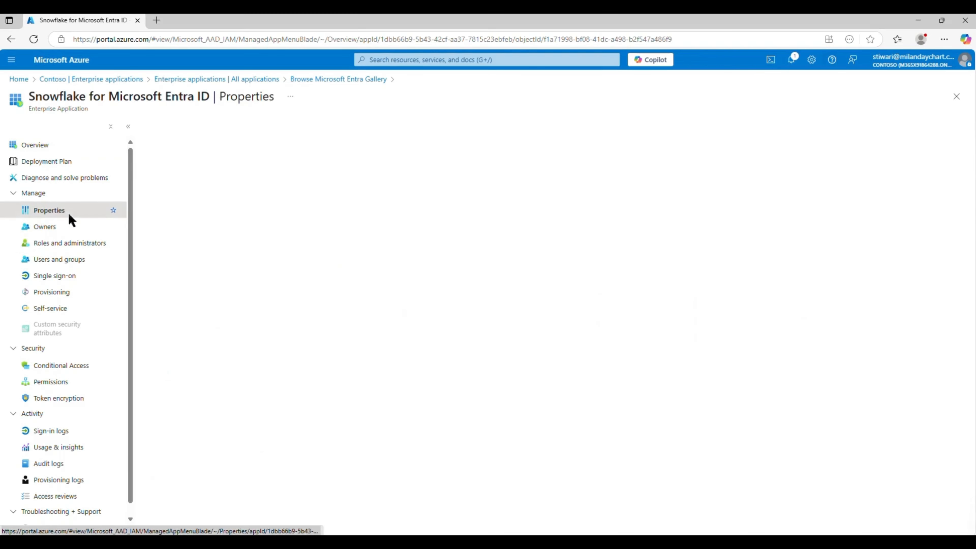
{"action": "left_click", "coordinate": [77, 148]}
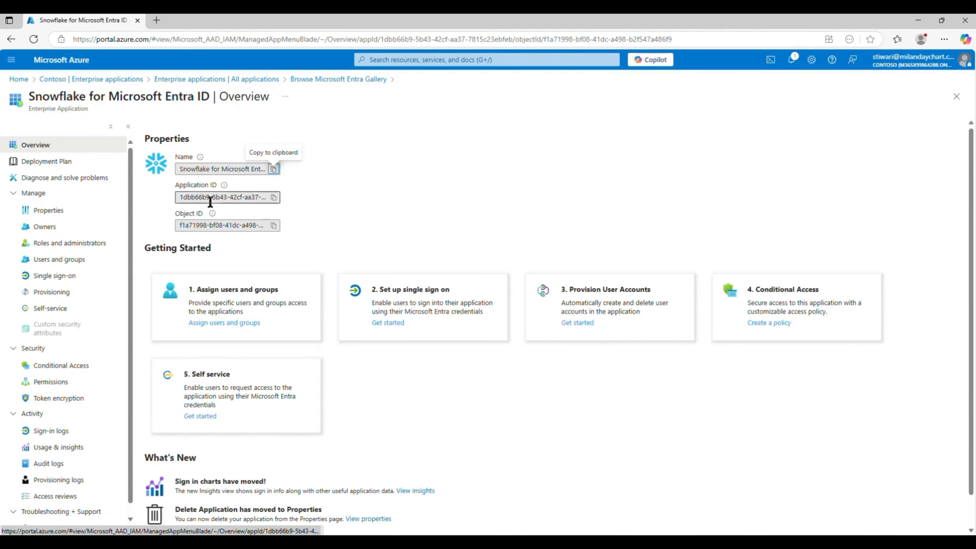
{"action": "left_click_drag", "start_coordinate": [184, 169], "coordinate": [313, 171]}
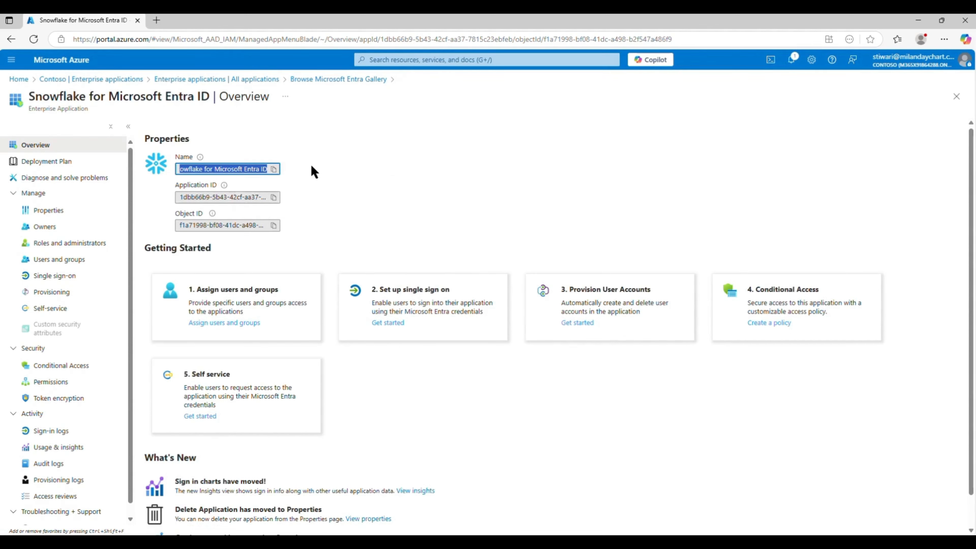
{"action": "left_click_drag", "start_coordinate": [187, 199], "coordinate": [291, 202]}
{"action": "left_click_drag", "start_coordinate": [185, 227], "coordinate": [257, 228]}
{"action": "left_click", "coordinate": [429, 223]}
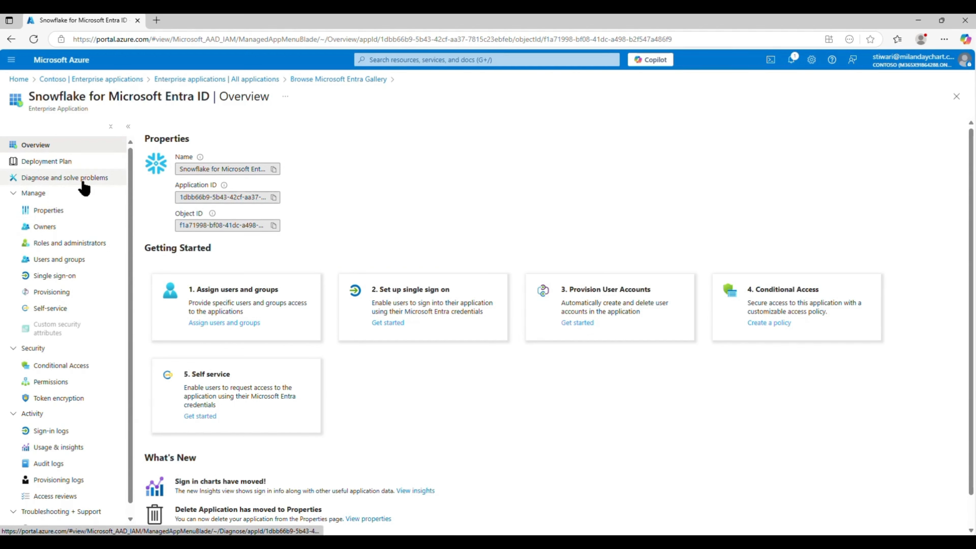
{"action": "left_click", "coordinate": [34, 210]}
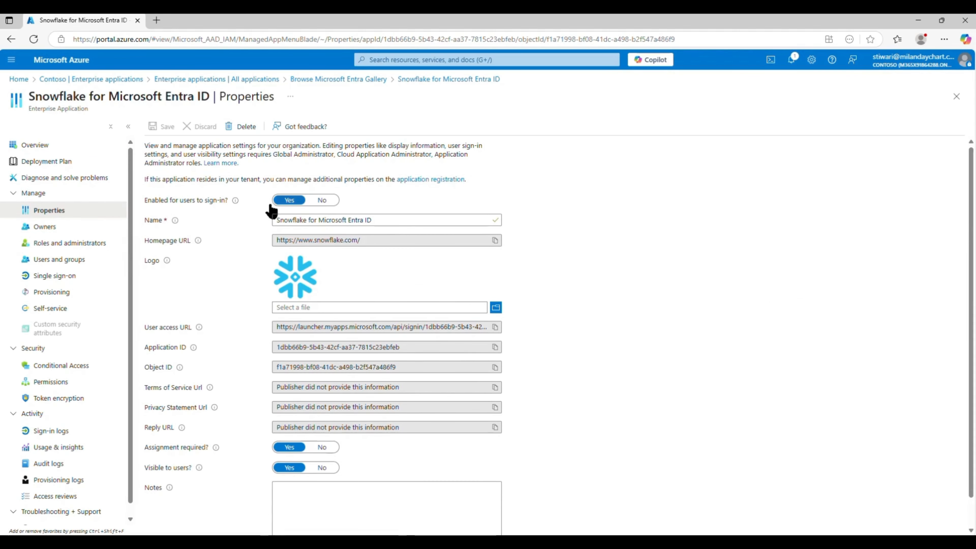
- Go over the app's properties: name, Homepage URL, User access URL, Application and Object IDs
{"action": "left_click_drag", "start_coordinate": [147, 199], "coordinate": [241, 203]}
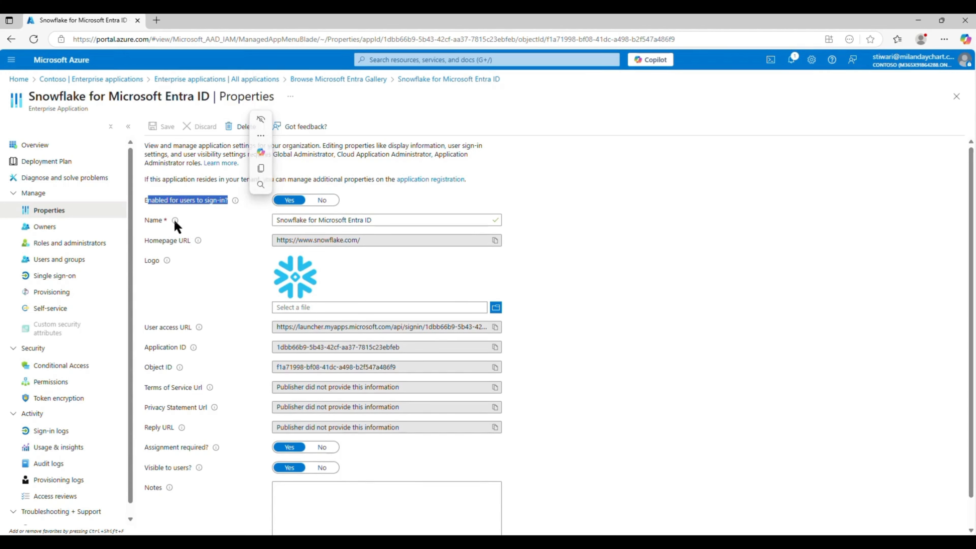
{"action": "triple_click", "coordinate": [303, 218]}
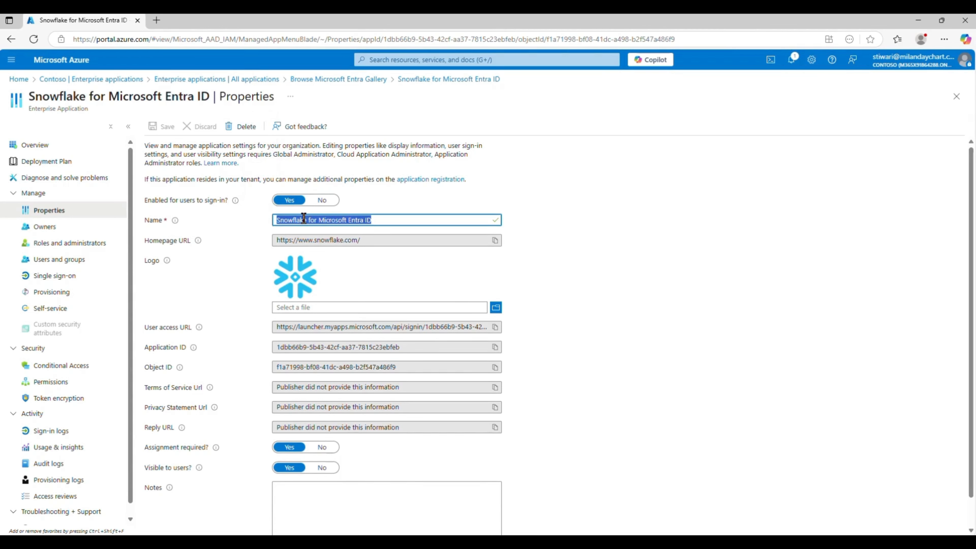
{"action": "triple_click", "coordinate": [344, 241]}
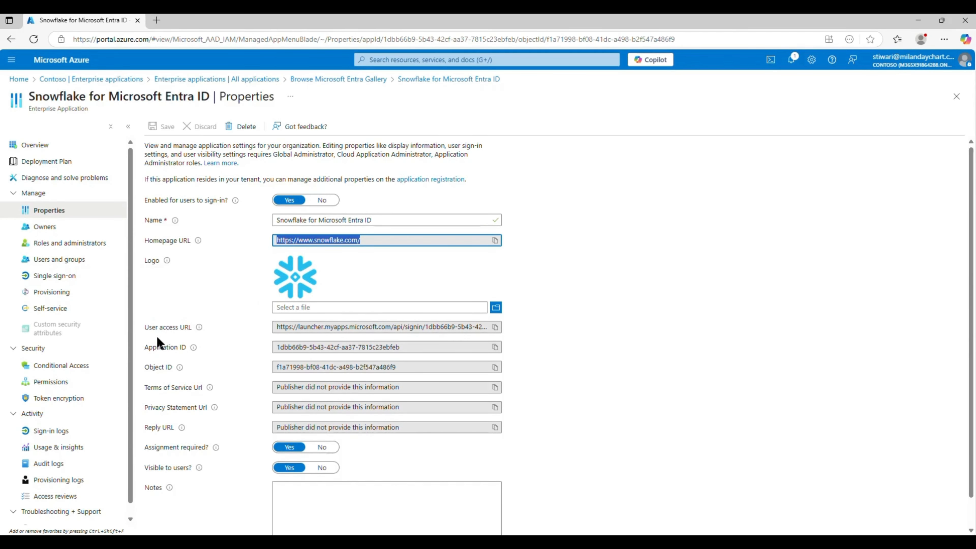
{"action": "left_click", "coordinate": [344, 327]}
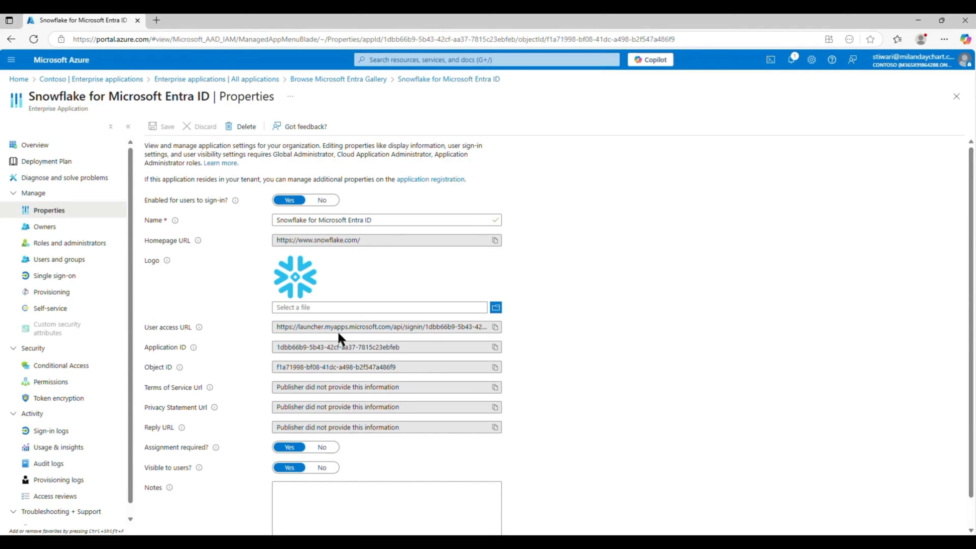
{"action": "triple_click", "coordinate": [343, 328]}
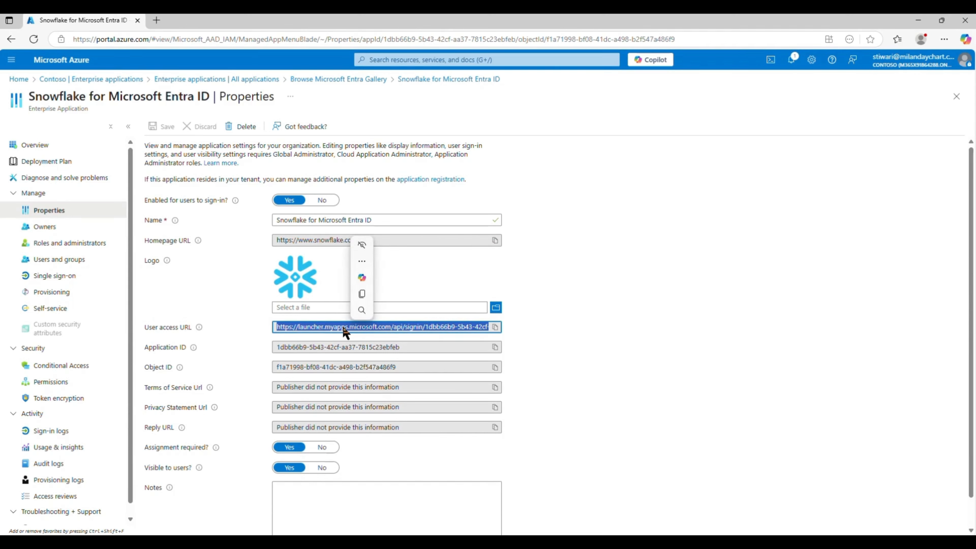
{"action": "left_click", "coordinate": [348, 347]}
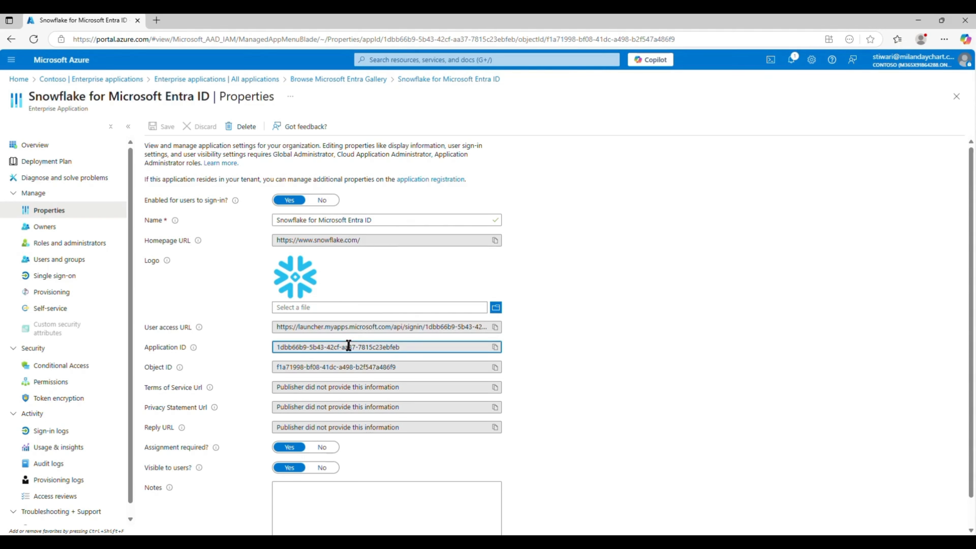
{"action": "triple_click", "coordinate": [349, 348]}
{"action": "left_click", "coordinate": [328, 368]}
{"action": "triple_click", "coordinate": [330, 368]}
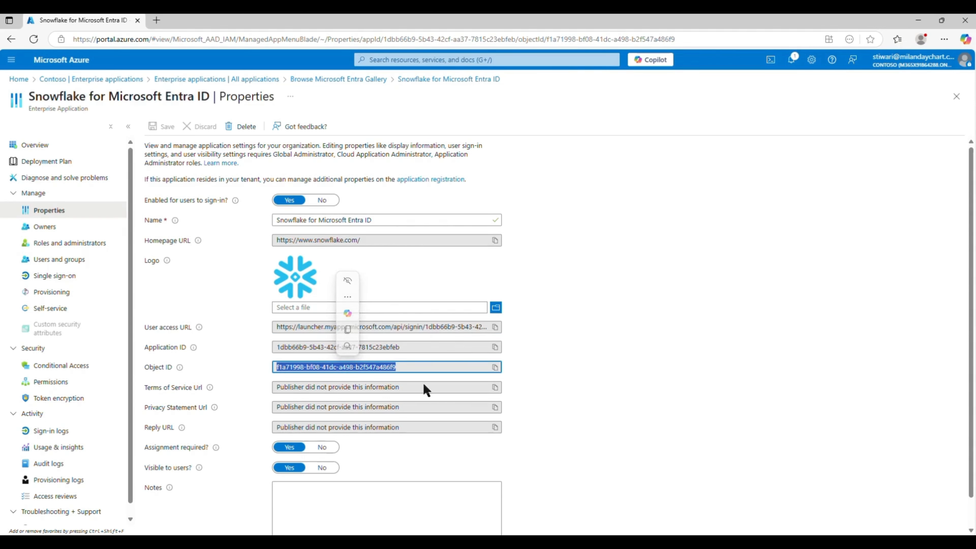
{"action": "left_click_drag", "start_coordinate": [268, 388], "coordinate": [416, 430]}
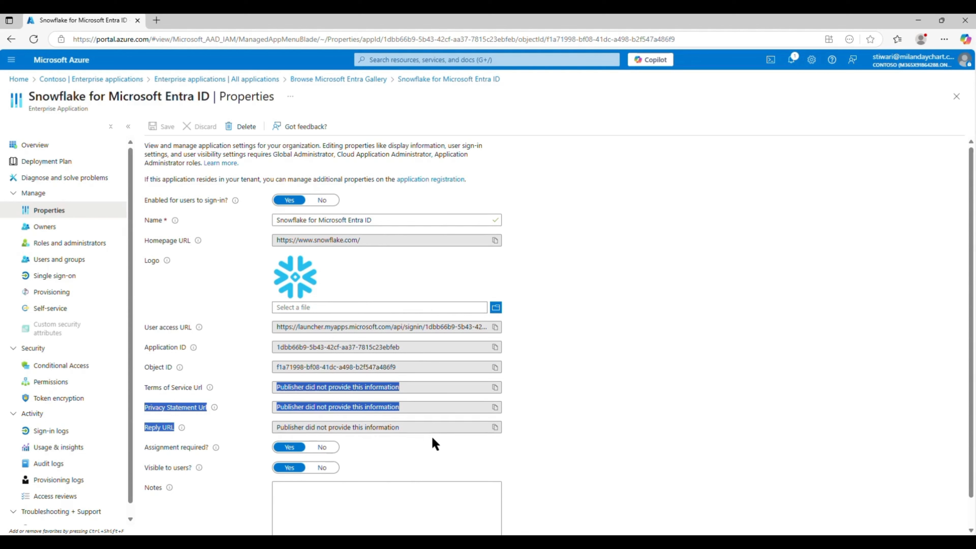
{"action": "left_click", "coordinate": [633, 425]}
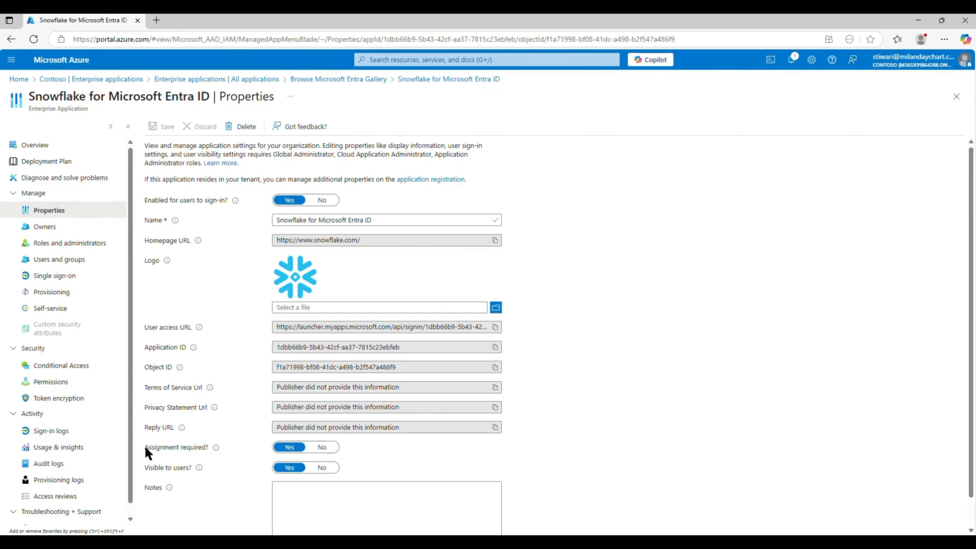
- Point out 'Assignment required?' set to Yes, check the Notes field, and open Owners
{"action": "left_click_drag", "start_coordinate": [145, 447], "coordinate": [213, 457]}
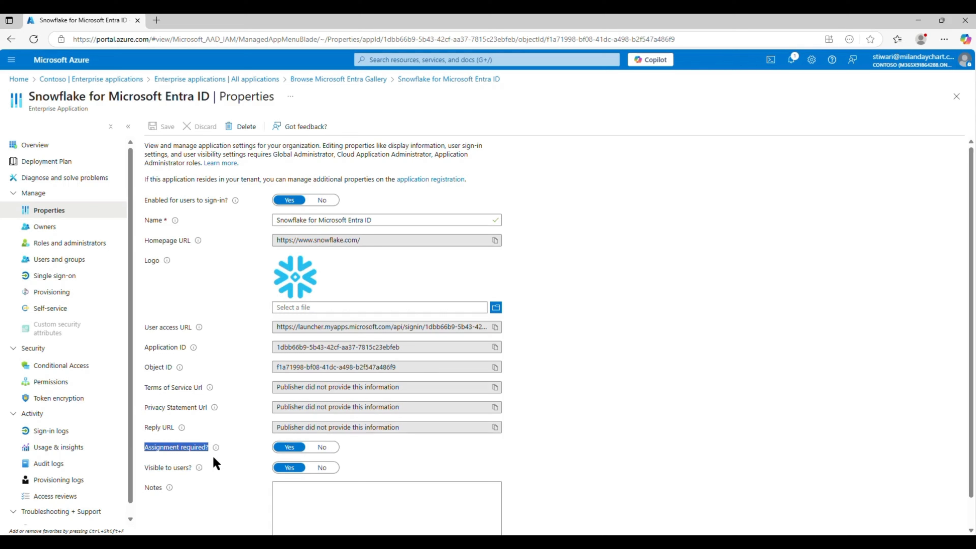
{"action": "left_click", "coordinate": [421, 455]}
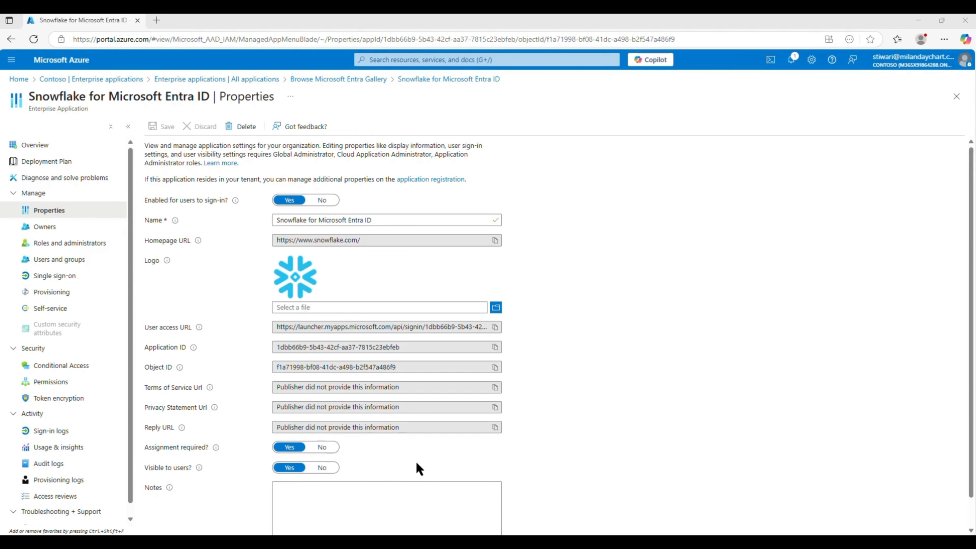
{"action": "scroll", "coordinate": [419, 467], "scroll_direction": "down", "scroll_amount": 1}
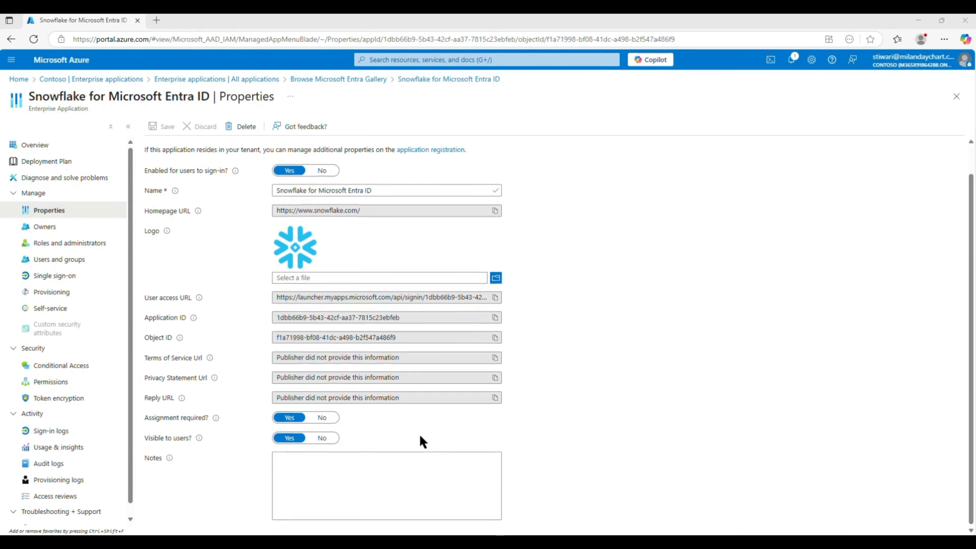
{"action": "left_click", "coordinate": [343, 476]}
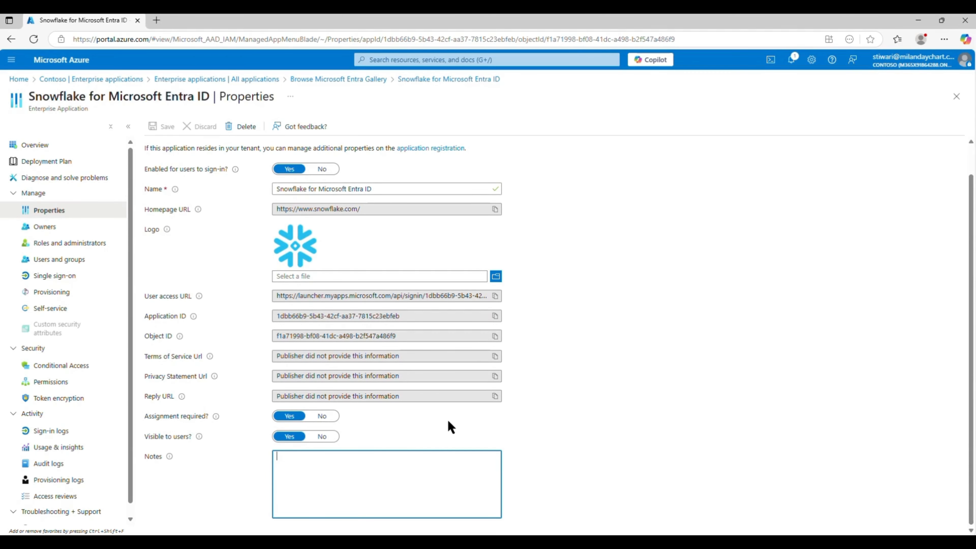
{"action": "scroll", "coordinate": [446, 419], "scroll_direction": "up", "scroll_amount": 1}
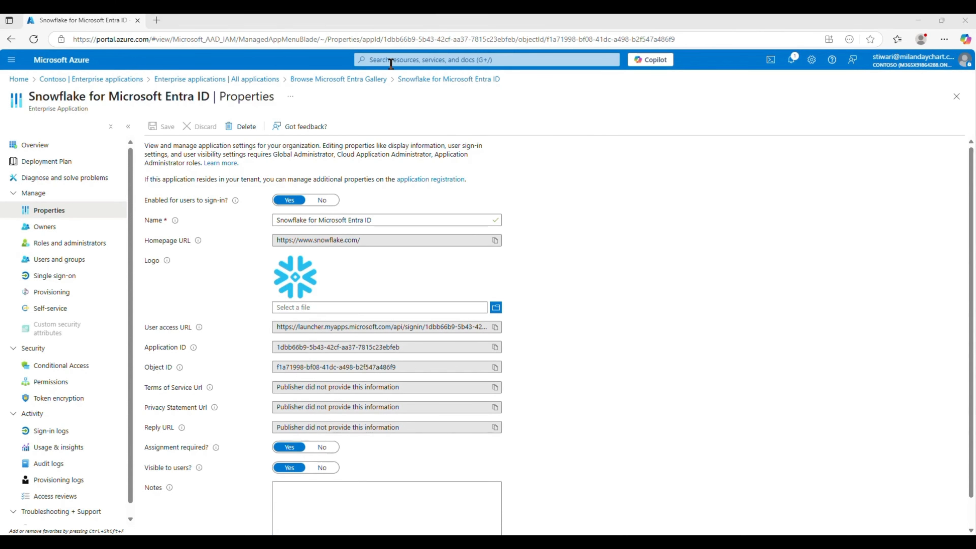
{"action": "left_click", "coordinate": [66, 227]}
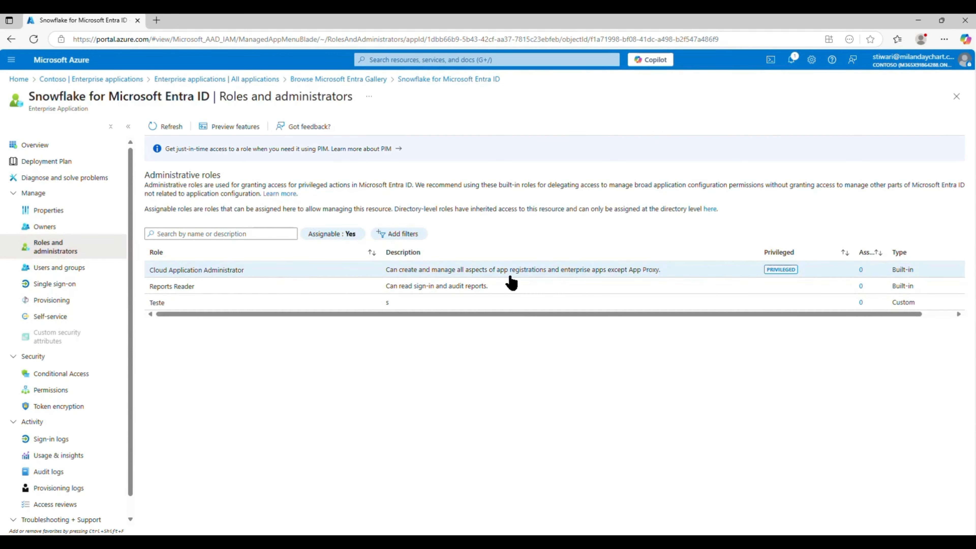
- Check Users and groups shows 'No application assignments found', then go to Single sign-on
{"action": "left_click", "coordinate": [51, 277]}
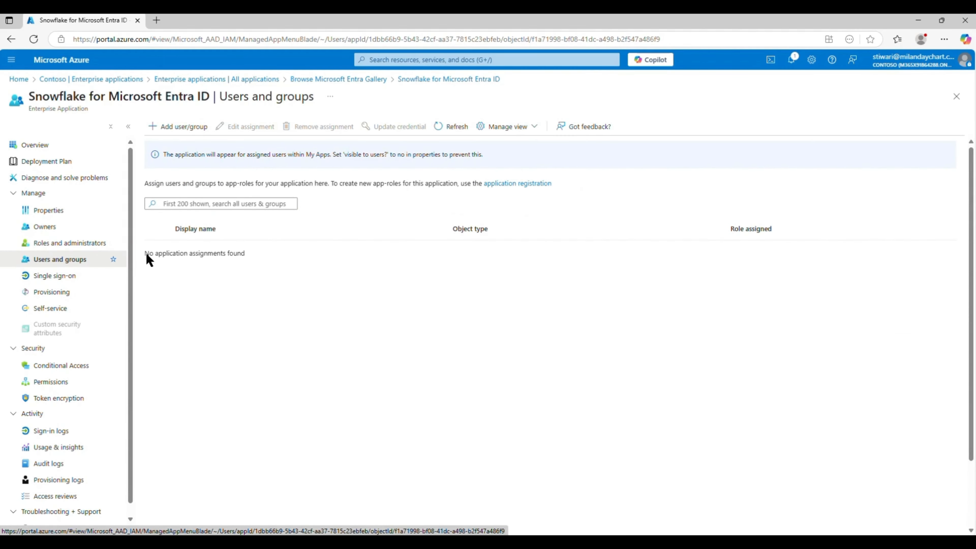
{"action": "left_click_drag", "start_coordinate": [146, 254], "coordinate": [311, 262]}
{"action": "left_click", "coordinate": [413, 347]}
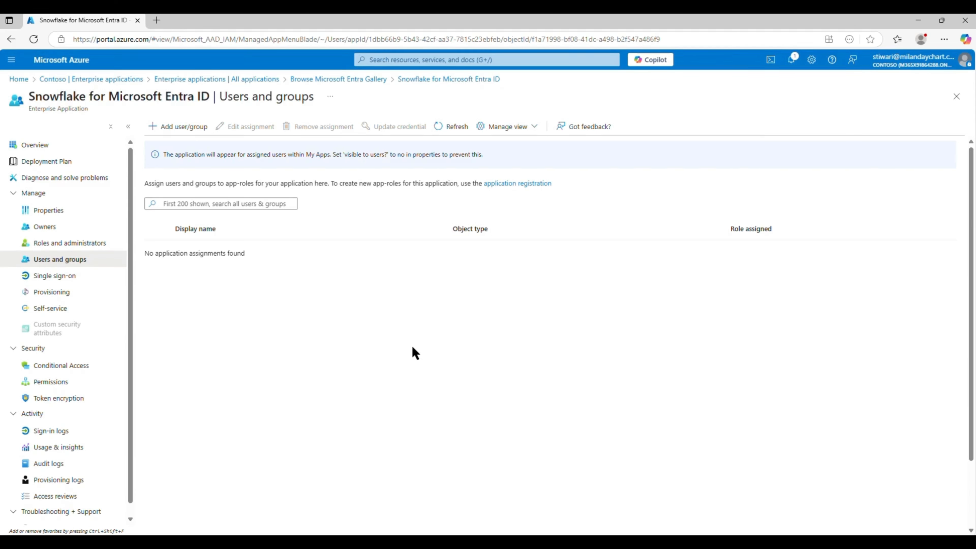
{"action": "left_click", "coordinate": [74, 277]}
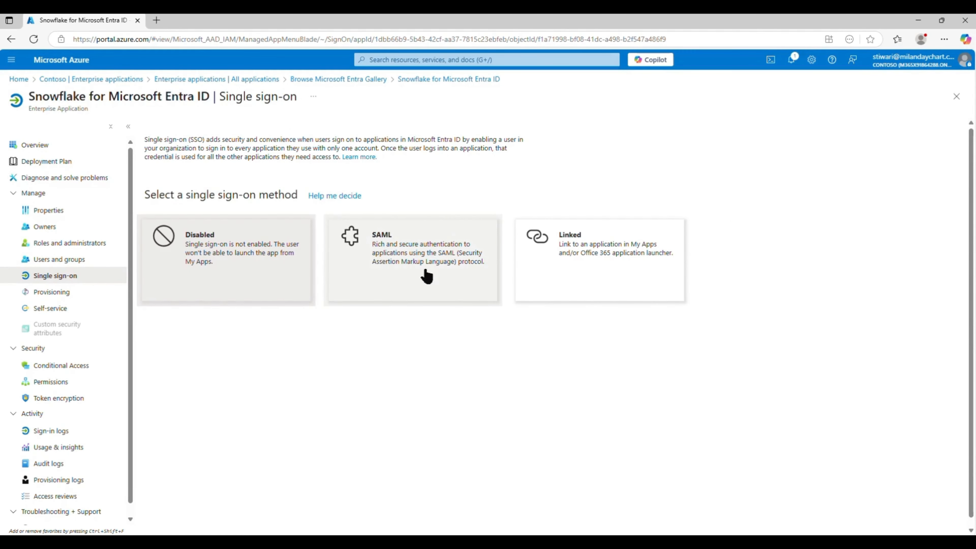
- Choose SAML and note the Identifier (Entity ID) and Reply URL are still required
{"action": "left_click", "coordinate": [399, 276]}
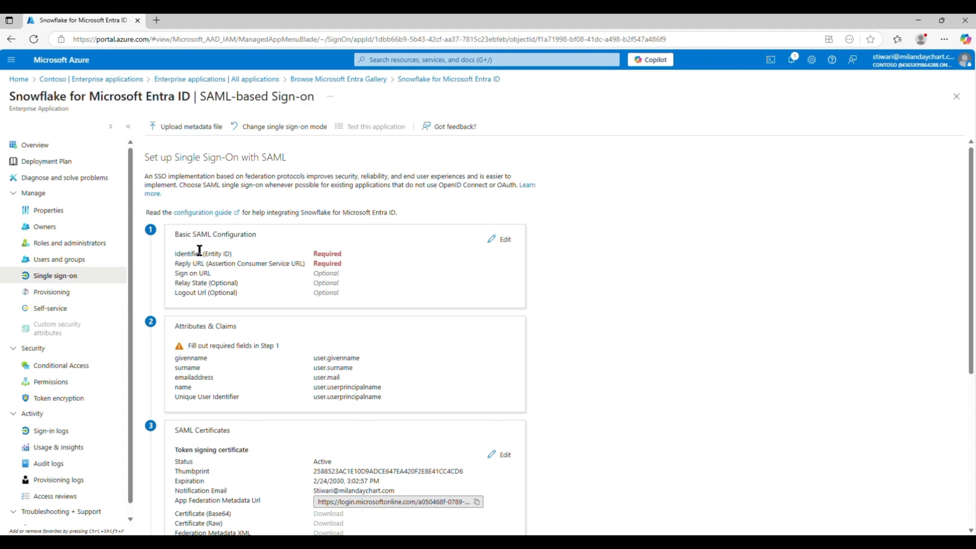
{"action": "left_click_drag", "start_coordinate": [189, 255], "coordinate": [305, 260]}
{"action": "left_click_drag", "start_coordinate": [155, 271], "coordinate": [254, 271]}
{"action": "left_click", "coordinate": [189, 289]}
- Review the Attributes & Claims section of the SAML setup
{"action": "scroll", "coordinate": [260, 331], "scroll_direction": "down", "scroll_amount": 1}
{"action": "scroll", "coordinate": [261, 336], "scroll_direction": "down", "scroll_amount": 3}
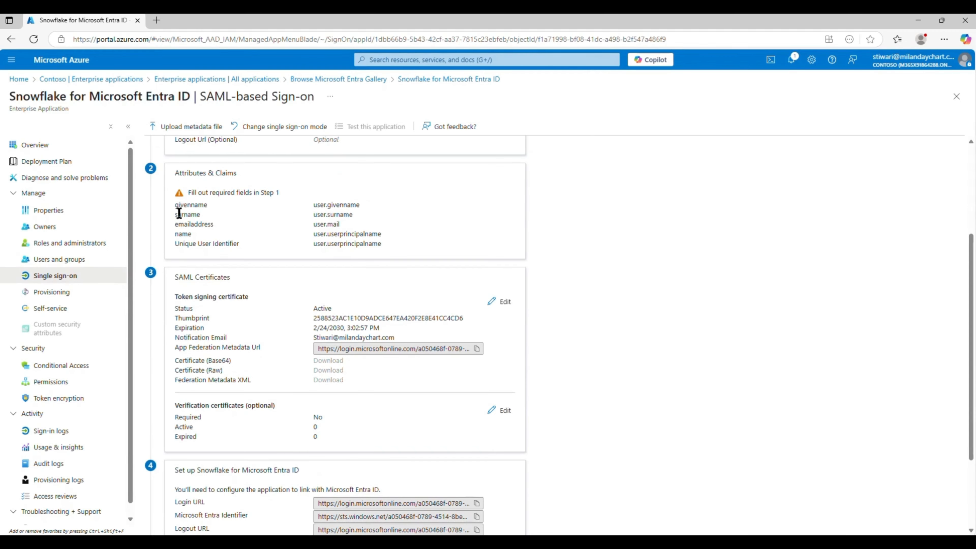
{"action": "left_click_drag", "start_coordinate": [175, 172], "coordinate": [495, 256]}
{"action": "left_click", "coordinate": [634, 249]}
{"action": "left_click_drag", "start_coordinate": [405, 249], "coordinate": [169, 174]}
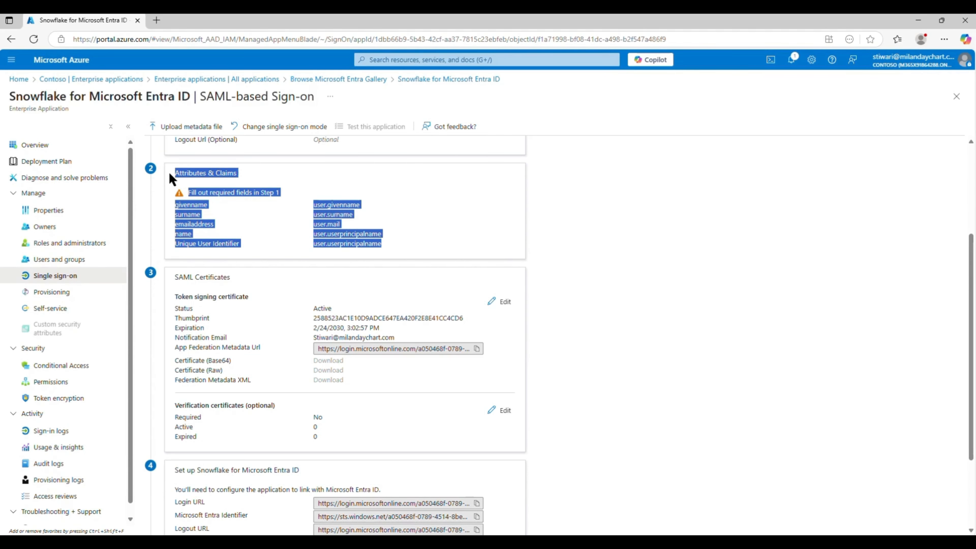
{"action": "left_click", "coordinate": [449, 197]}
{"action": "left_click_drag", "start_coordinate": [397, 250], "coordinate": [164, 177]}
{"action": "left_click", "coordinate": [515, 236]}
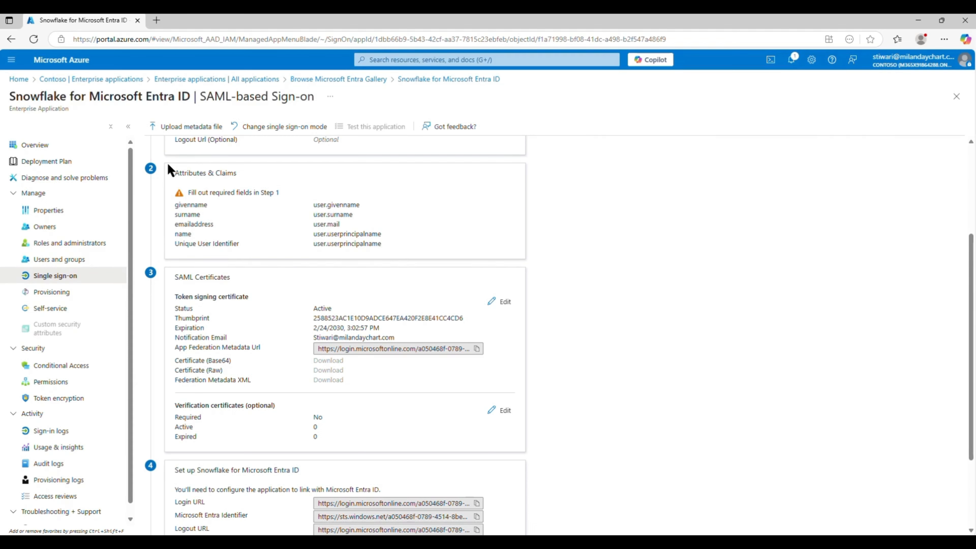
{"action": "left_click_drag", "start_coordinate": [170, 166], "coordinate": [476, 248]}
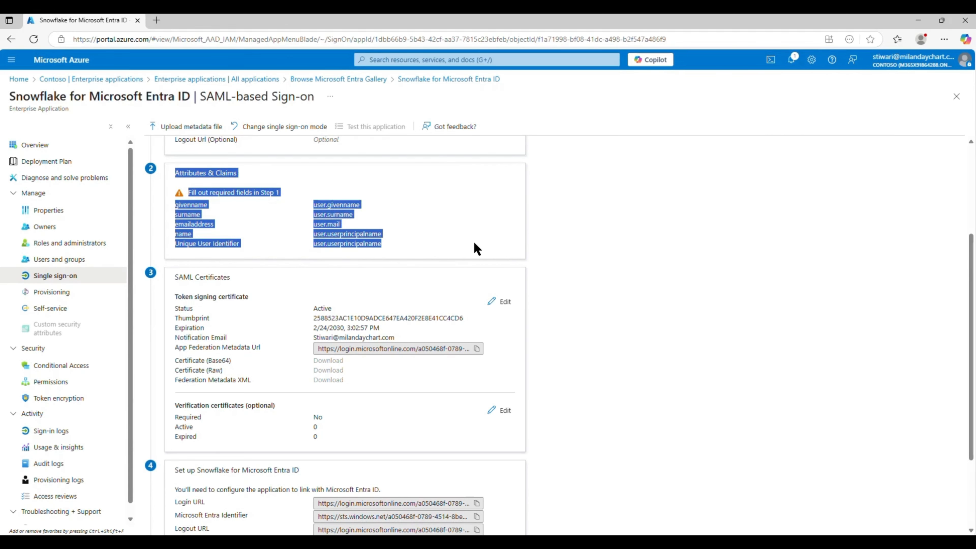
{"action": "left_click", "coordinate": [477, 249]}
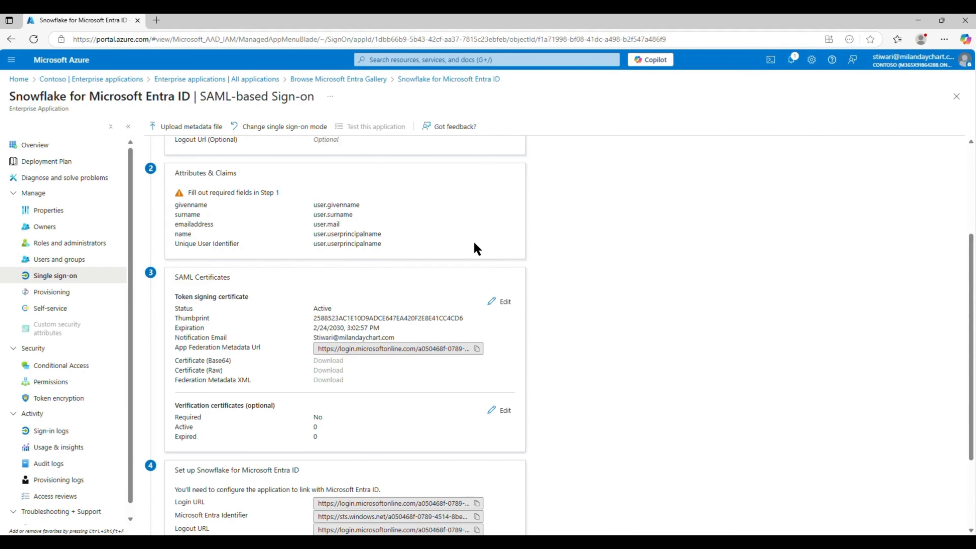
- Review the SAML signing certificate details
{"action": "scroll", "coordinate": [477, 248], "scroll_direction": "down", "scroll_amount": 2}
{"action": "left_click_drag", "start_coordinate": [181, 194], "coordinate": [404, 285]}
{"action": "left_click", "coordinate": [686, 275]}
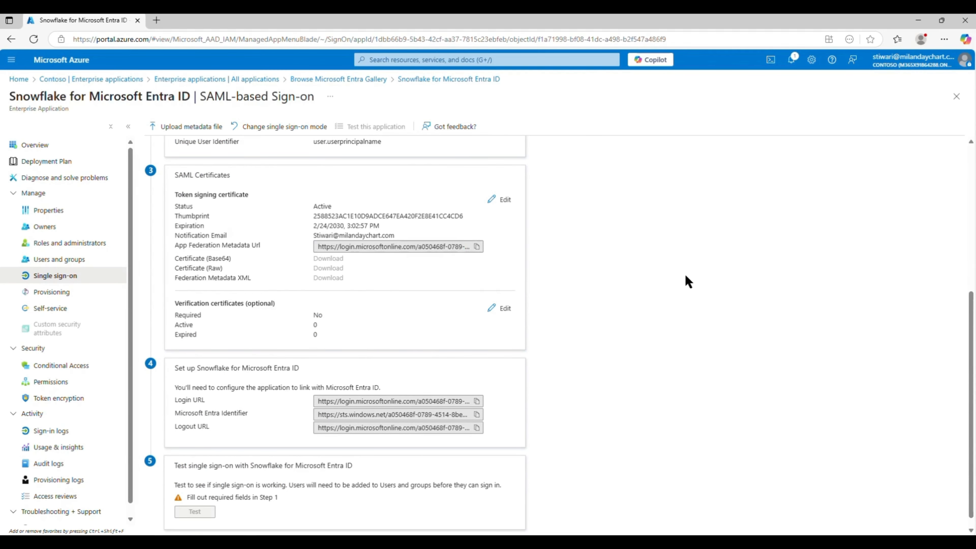
{"action": "scroll", "coordinate": [688, 282], "scroll_direction": "up", "scroll_amount": 5}
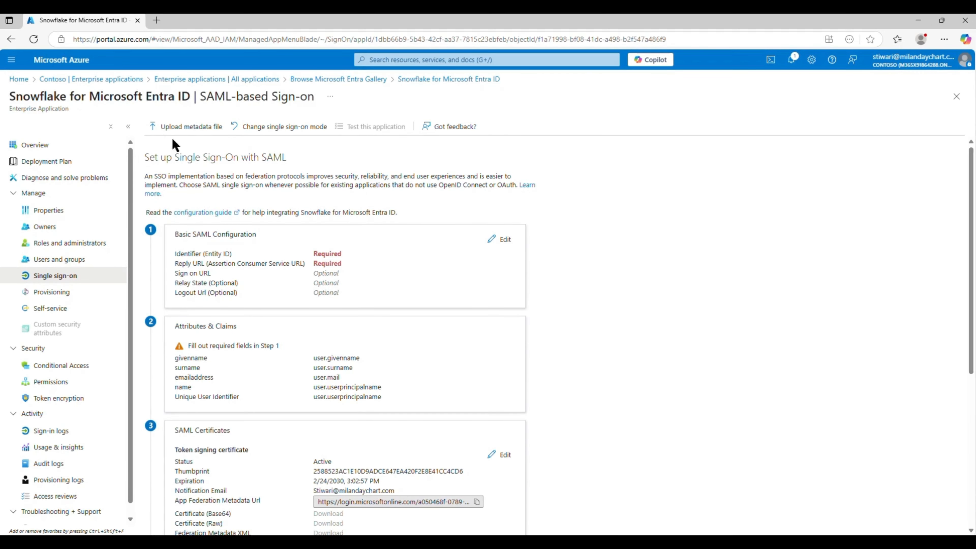
{"action": "scroll", "coordinate": [296, 258], "scroll_direction": "down", "scroll_amount": 6}
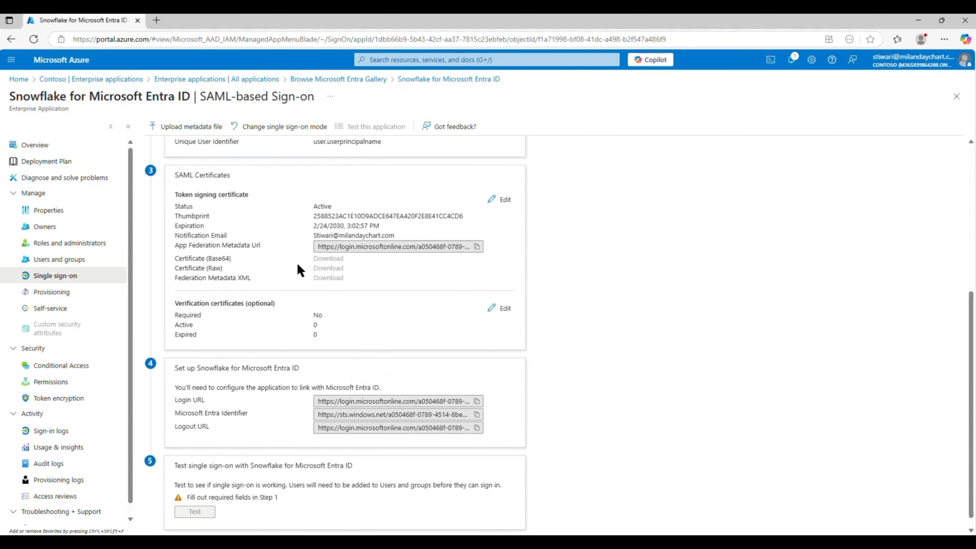
{"action": "scroll", "coordinate": [544, 345], "scroll_direction": "up", "scroll_amount": 6}
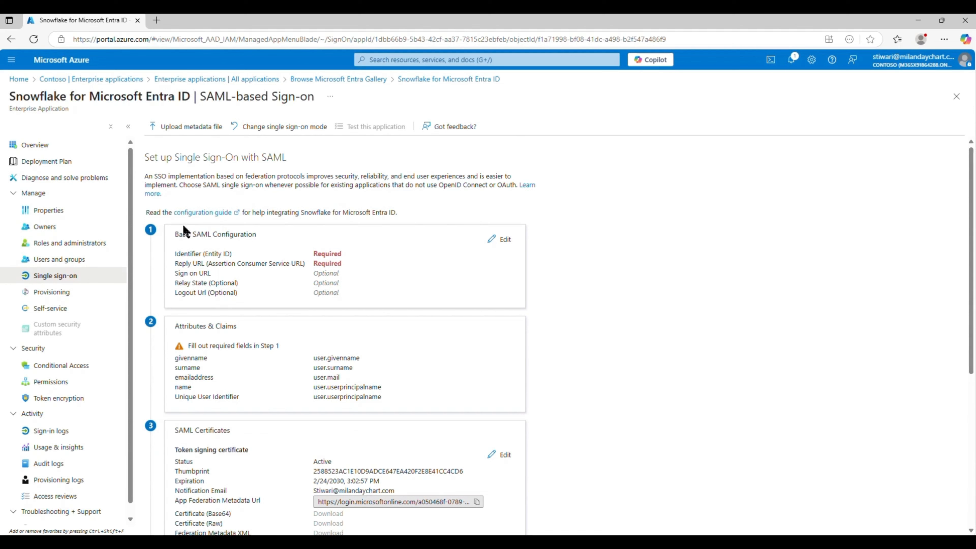
- Start provisioning setup and set Provisioning Mode to Automatic
{"action": "left_click", "coordinate": [66, 293]}
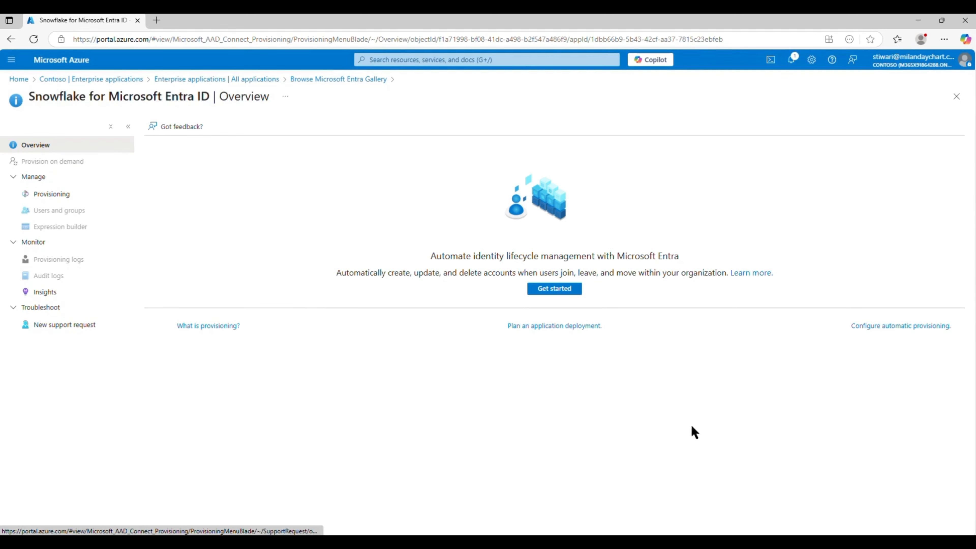
{"action": "left_click", "coordinate": [577, 291]}
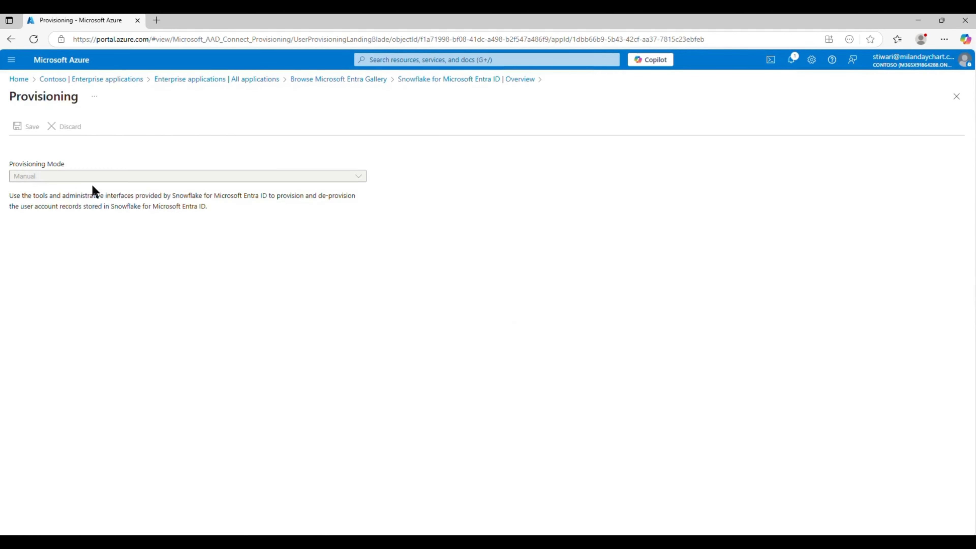
{"action": "left_click", "coordinate": [25, 178]}
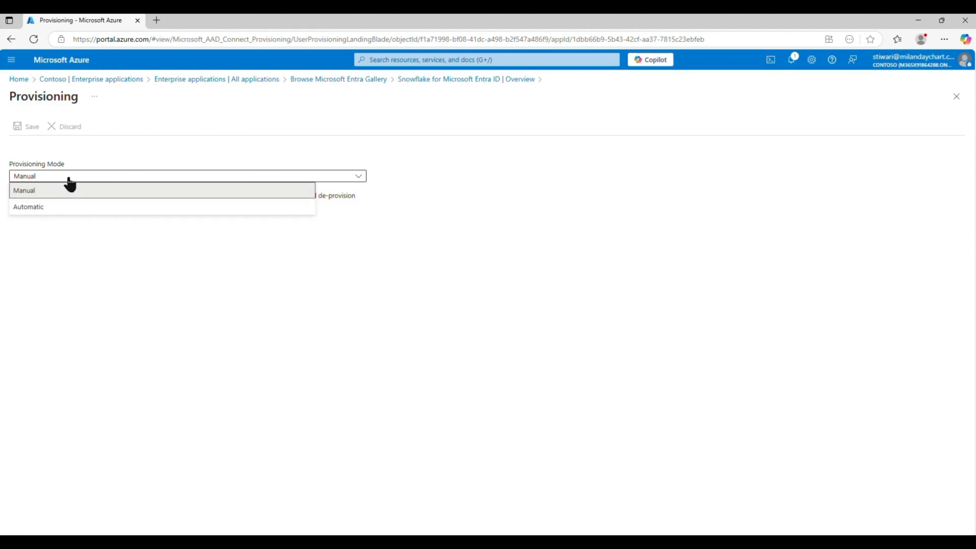
{"action": "left_click", "coordinate": [42, 209]}
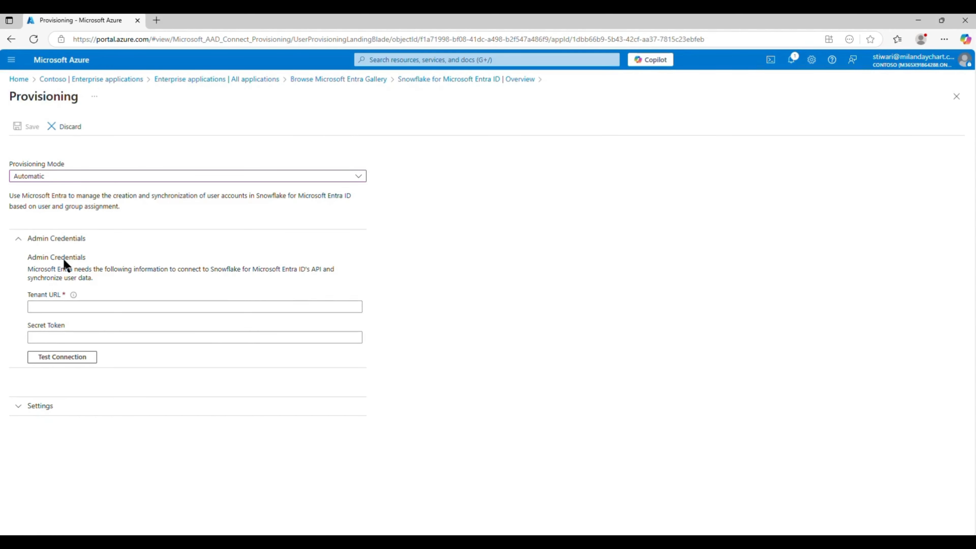
- Review the empty Tenant URL and Secret Token credentials, then expand Settings
{"action": "left_click_drag", "start_coordinate": [27, 257], "coordinate": [234, 358]}
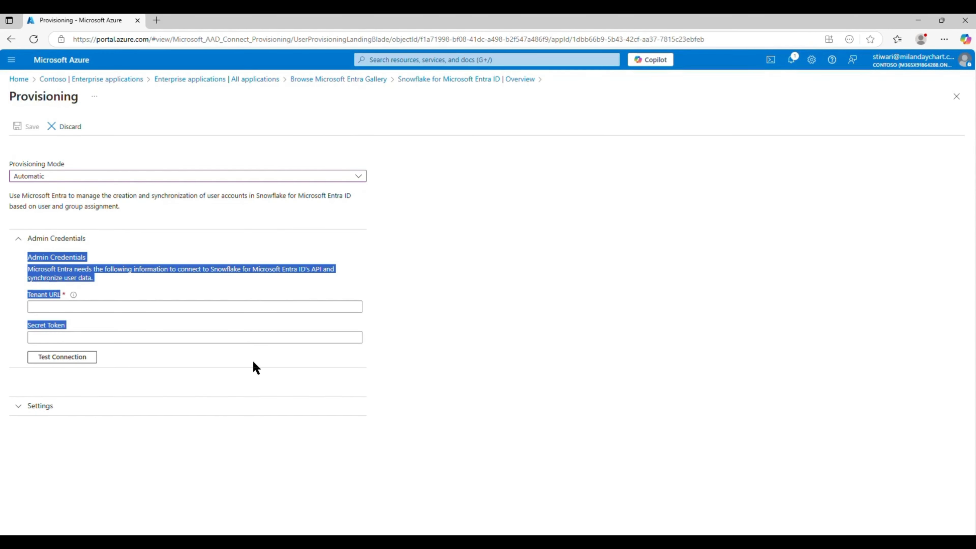
{"action": "left_click", "coordinate": [630, 310]}
{"action": "left_click", "coordinate": [142, 305]}
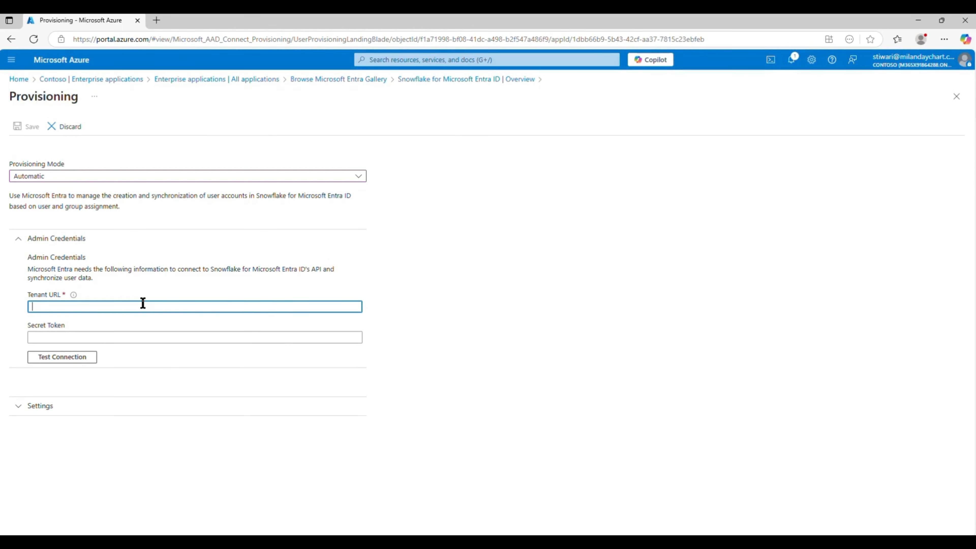
{"action": "left_click", "coordinate": [112, 341]}
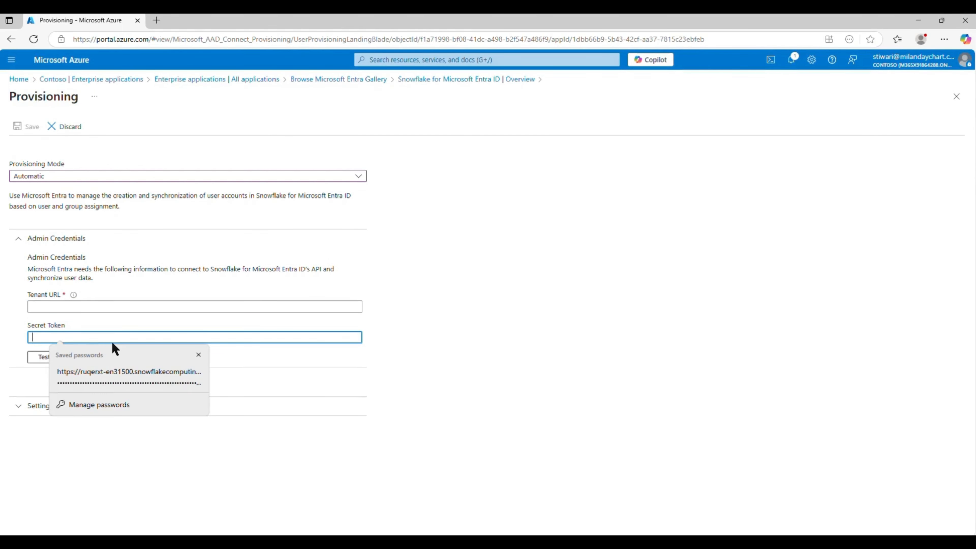
{"action": "left_click", "coordinate": [661, 301]}
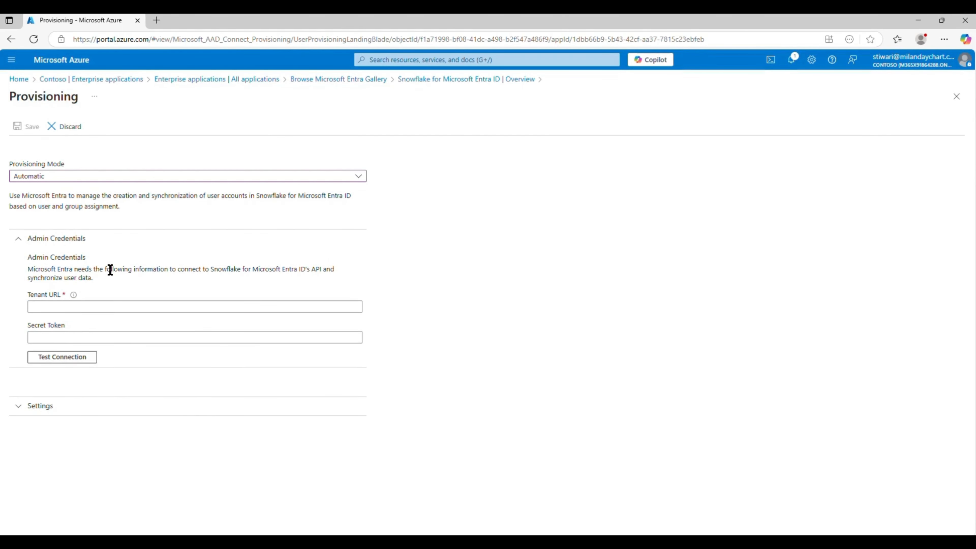
{"action": "left_click", "coordinate": [94, 412]}
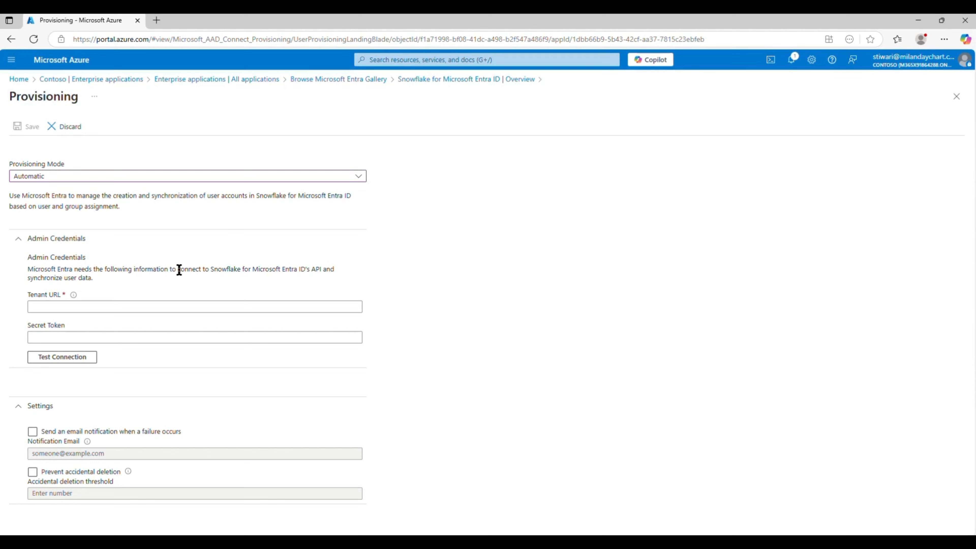
- Switch to Snowflake and go to Admin > Accounts
{"action": "left_click", "coordinate": [919, 21]}
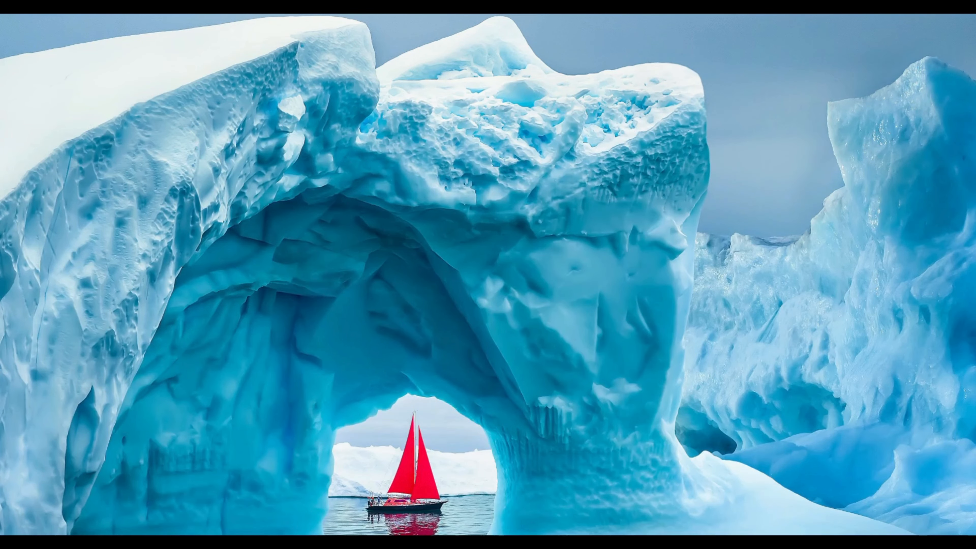
{"action": "left_click", "coordinate": [626, 496]}
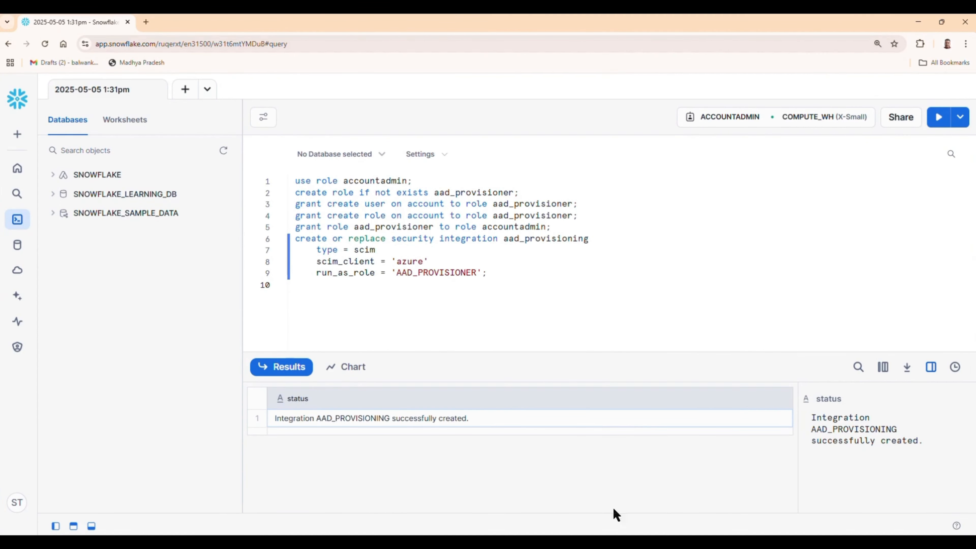
{"action": "mouse_move", "coordinate": [500, 542]}
{"action": "left_click", "coordinate": [444, 496]}
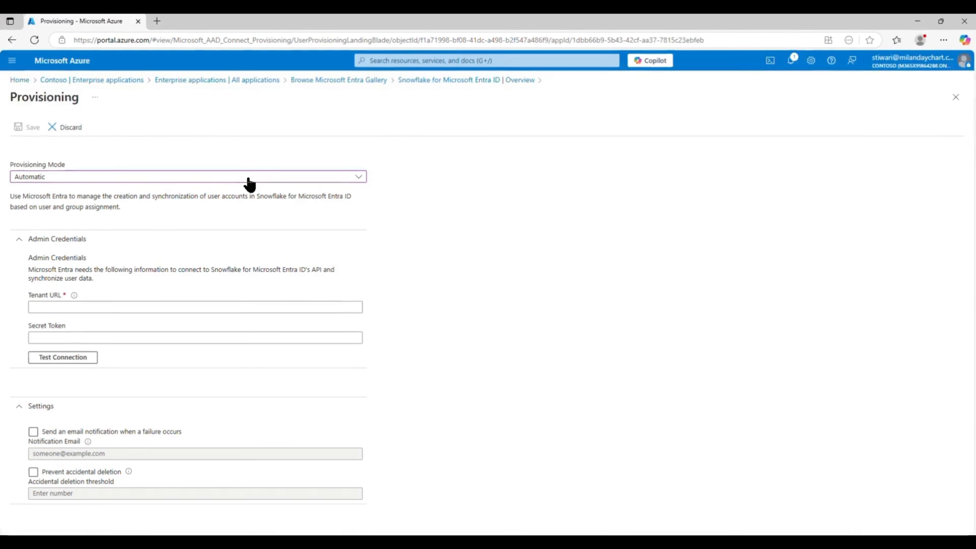
{"action": "left_click", "coordinate": [918, 20]}
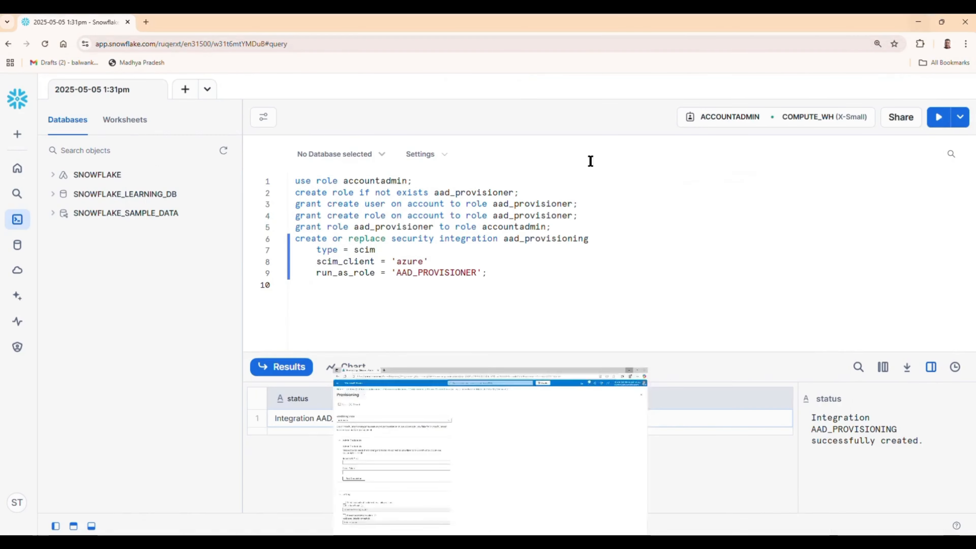
{"action": "left_click", "coordinate": [20, 167]}
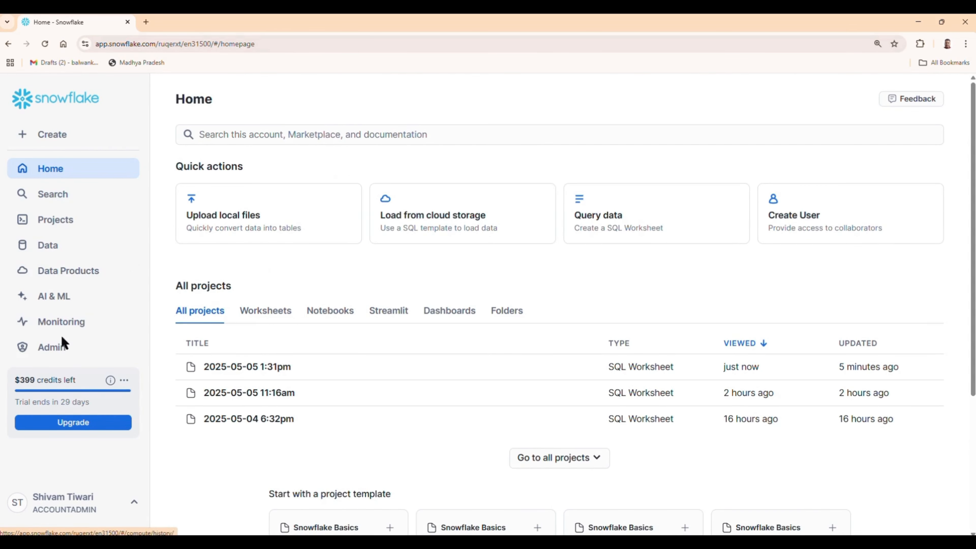
{"action": "left_click", "coordinate": [59, 349]}
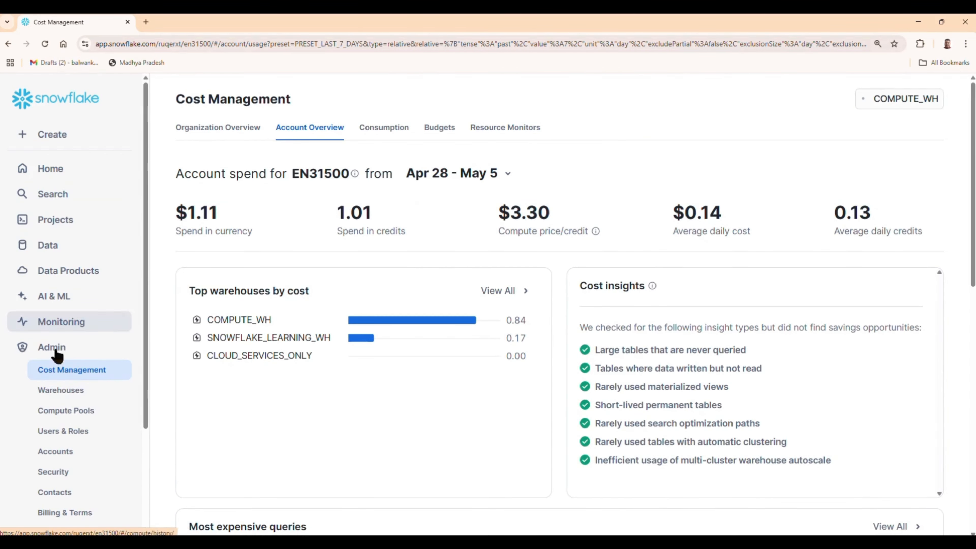
{"action": "left_click", "coordinate": [71, 458]}
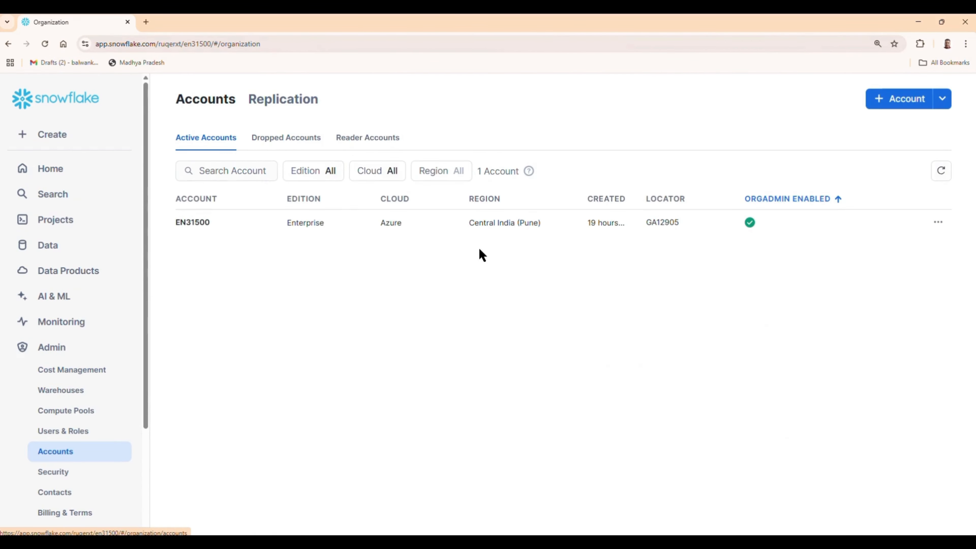
- Copy the account's Current URL from Manage URLs and return to the Azure window
{"action": "left_click", "coordinate": [939, 222]}
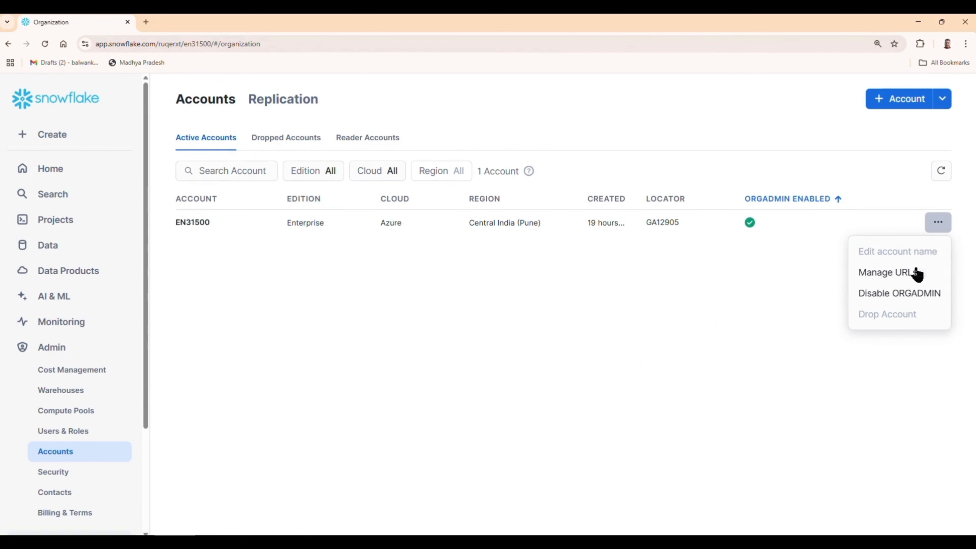
{"action": "left_click", "coordinate": [913, 275]}
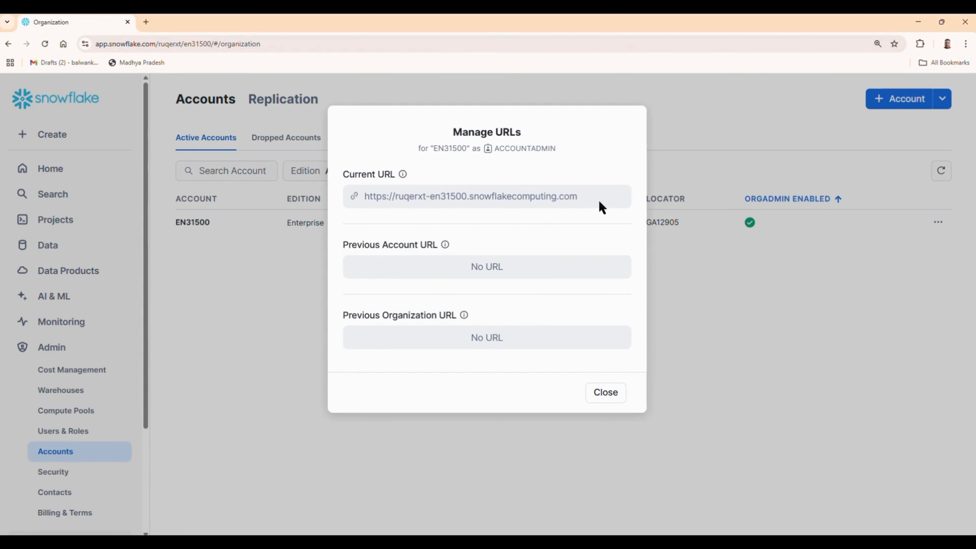
{"action": "left_click_drag", "start_coordinate": [590, 204], "coordinate": [360, 196]}
{"action": "right_click", "coordinate": [381, 197]}
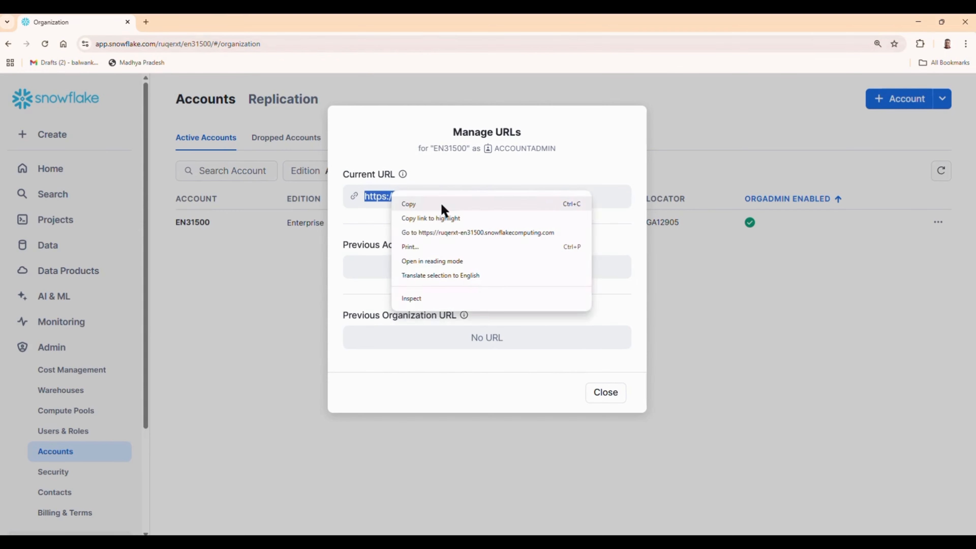
{"action": "left_click", "coordinate": [446, 205]}
{"action": "left_click", "coordinate": [917, 23]}
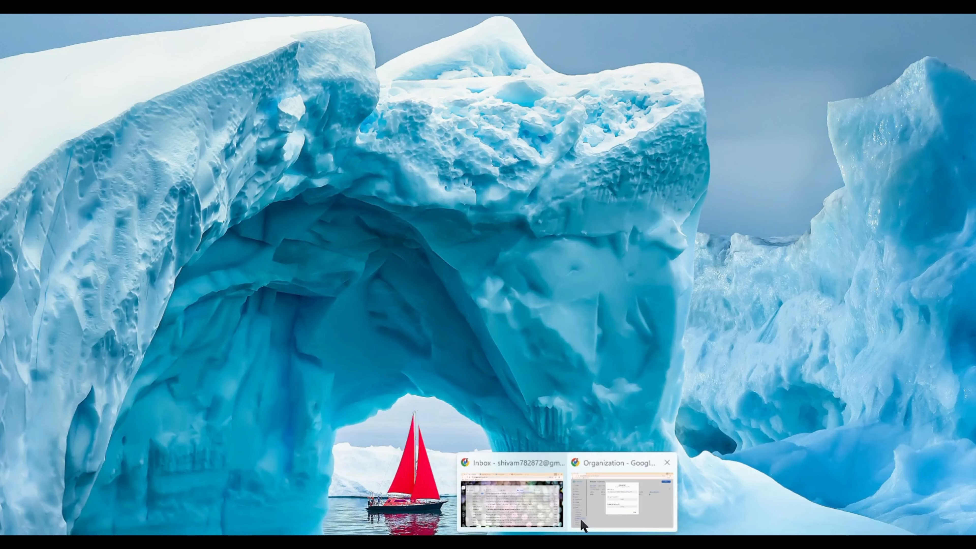
{"action": "left_click", "coordinate": [582, 522]}
{"action": "mouse_move", "coordinate": [500, 541]}
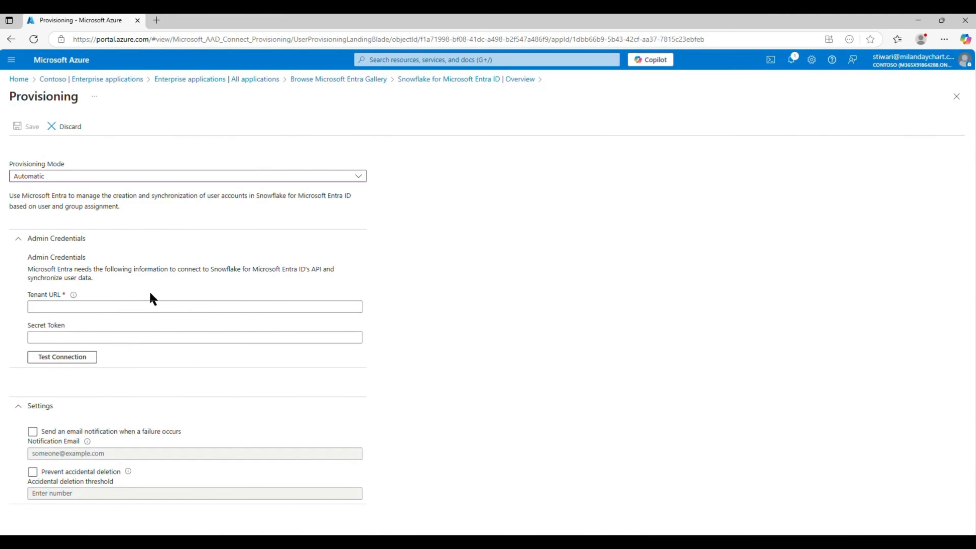
- Paste the Snowflake account URL into Tenant URL and append /scim/v2/
{"action": "left_click", "coordinate": [144, 302]}
{"action": "key", "text": "ctrl+v"}
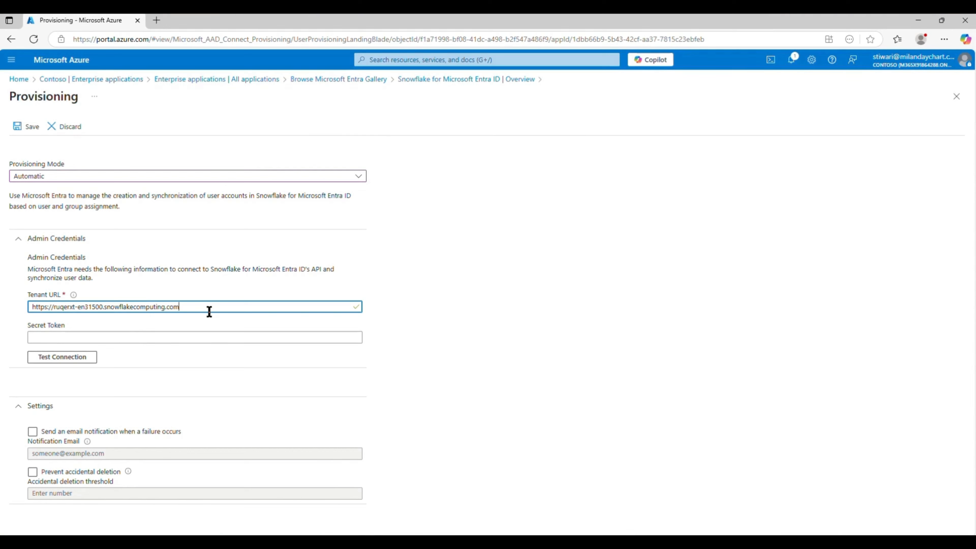
{"action": "key", "text": "alt+Tab"}
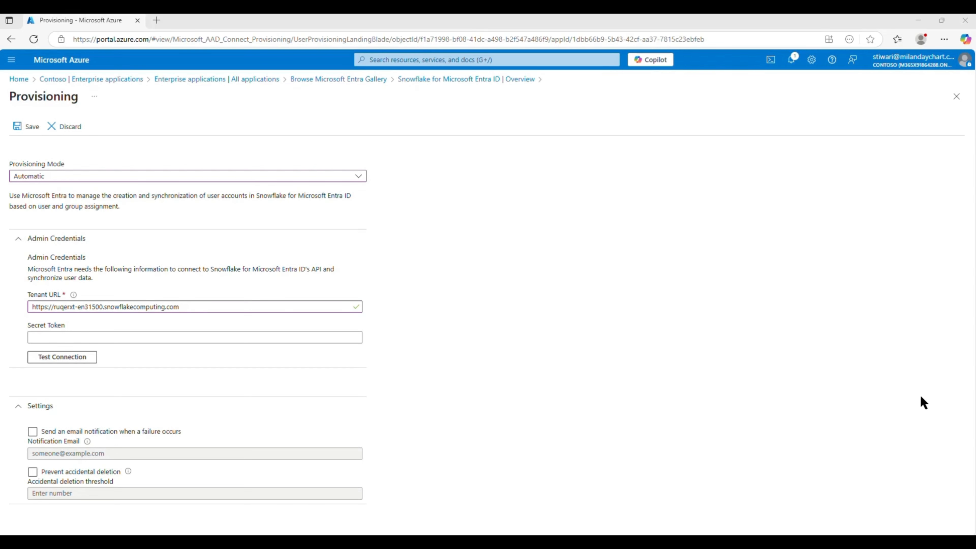
{"action": "left_click", "coordinate": [196, 304]}
{"action": "type", "text": "/"}
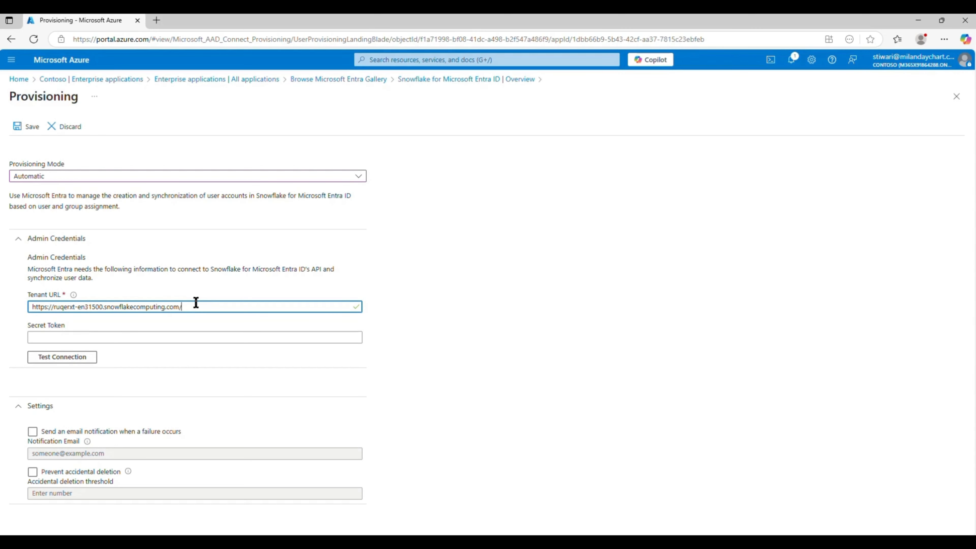
{"action": "type", "text": "scim/v2/"}
{"action": "left_click_drag", "start_coordinate": [207, 310], "coordinate": [201, 307]}
{"action": "double_click", "coordinate": [188, 306]}
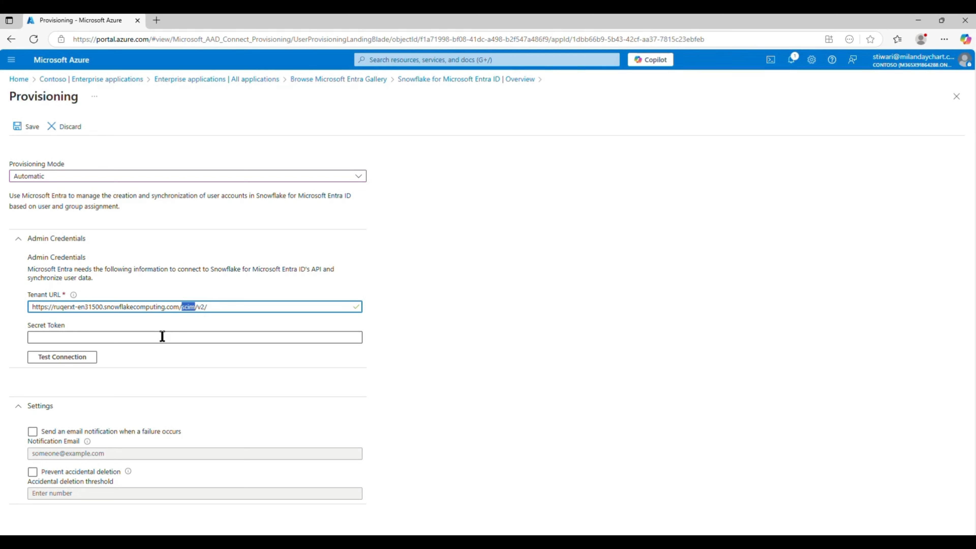
{"action": "left_click", "coordinate": [485, 313]}
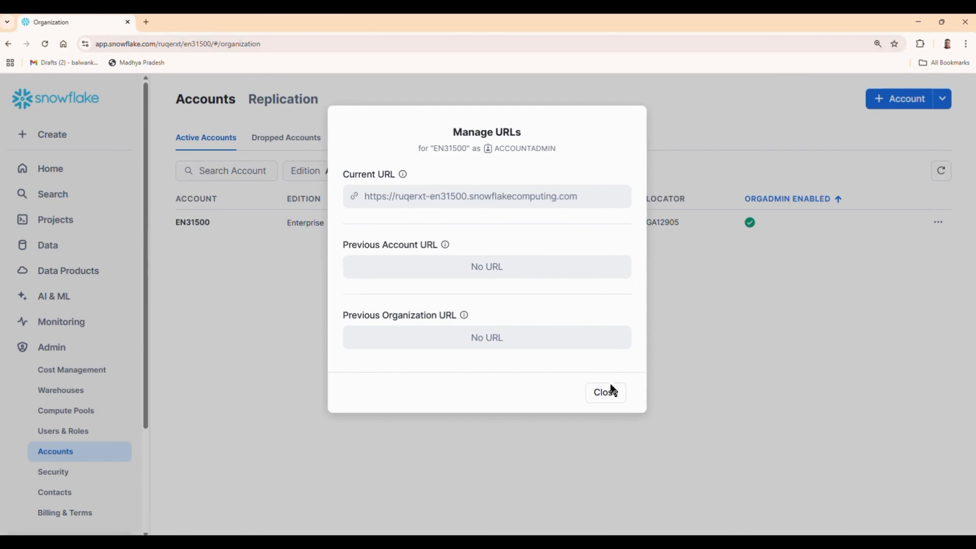
- Paste the generate_scim_access_token statement for AAD_PROVISIONING into line 10 of the setup worksheet and select it
{"action": "left_click", "coordinate": [609, 385]}
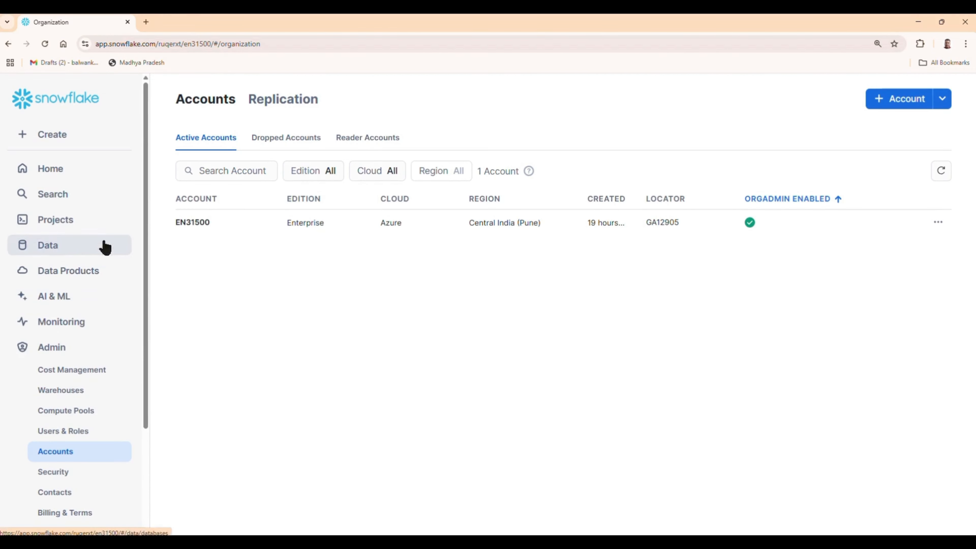
{"action": "left_click", "coordinate": [61, 223]}
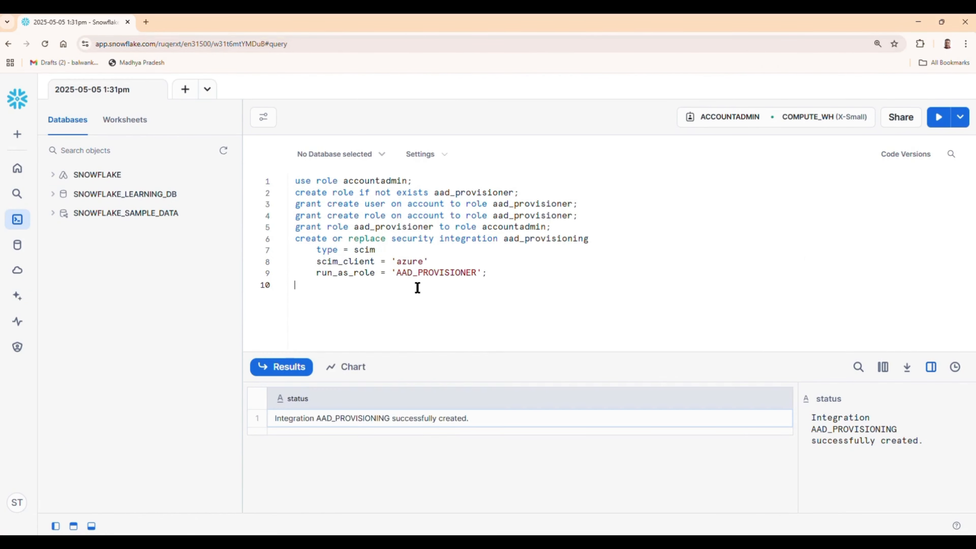
{"action": "key", "text": "super+v"}
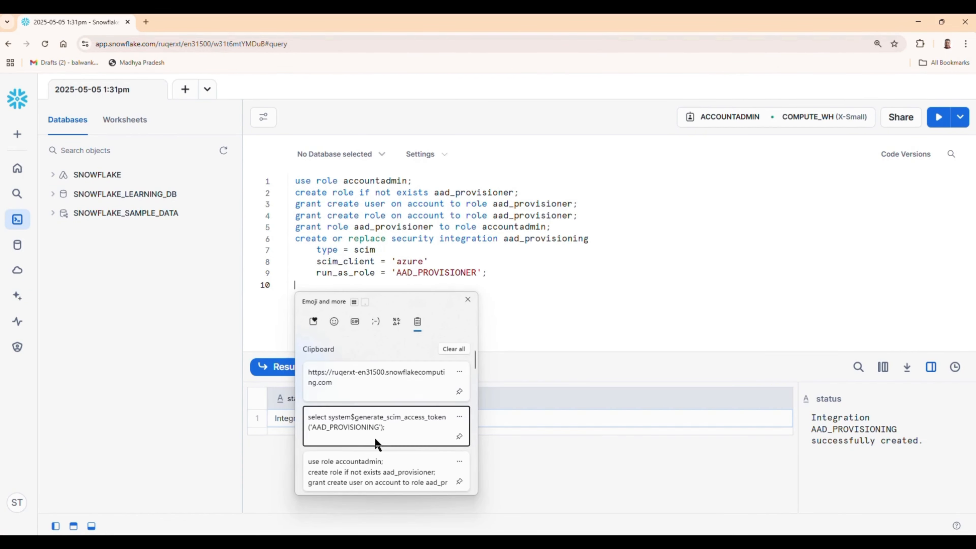
{"action": "left_click", "coordinate": [375, 441]}
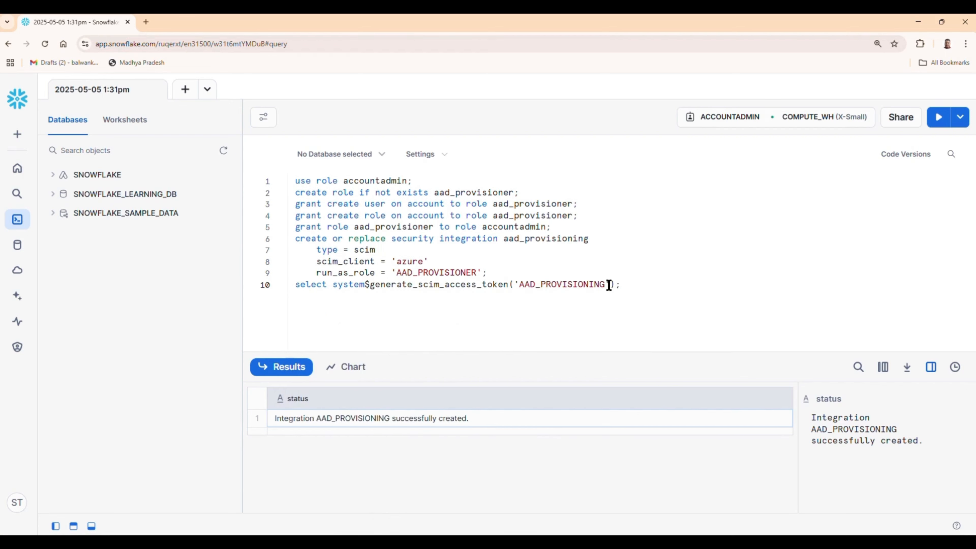
{"action": "left_click_drag", "start_coordinate": [620, 285], "coordinate": [297, 289]}
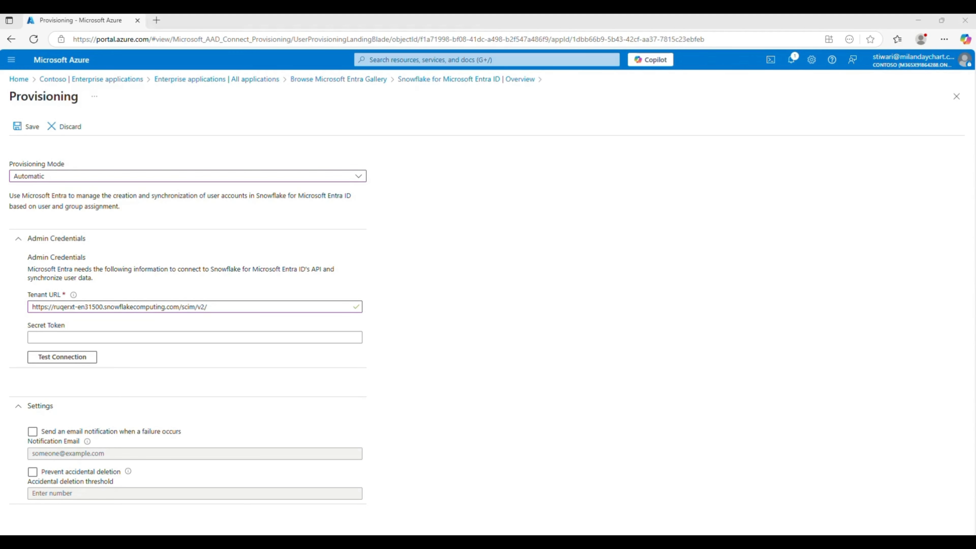
- Paste the Snowflake SCIM token as the Secret Token, test the connection, and save
{"action": "left_click", "coordinate": [298, 335]}
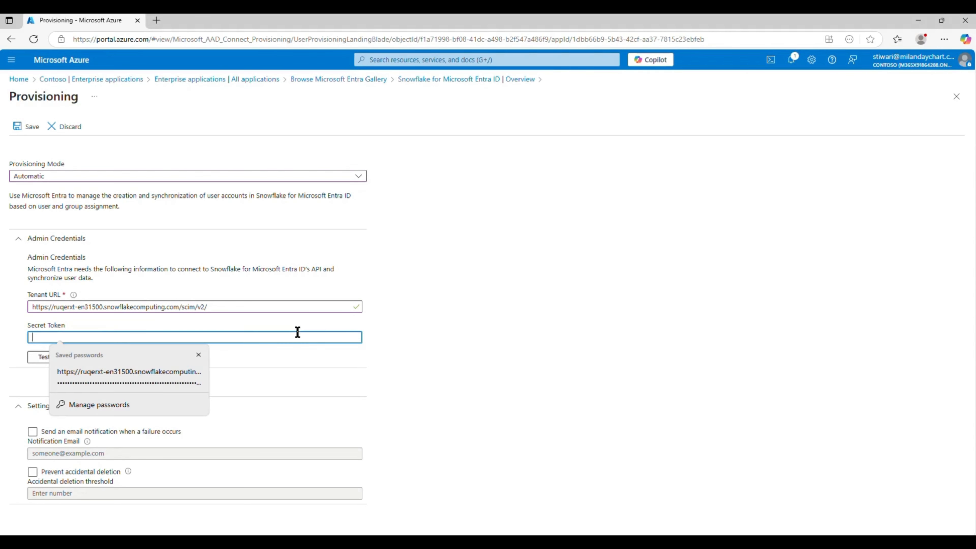
{"action": "key", "text": "ctrl+v"}
{"action": "left_click", "coordinate": [538, 383]}
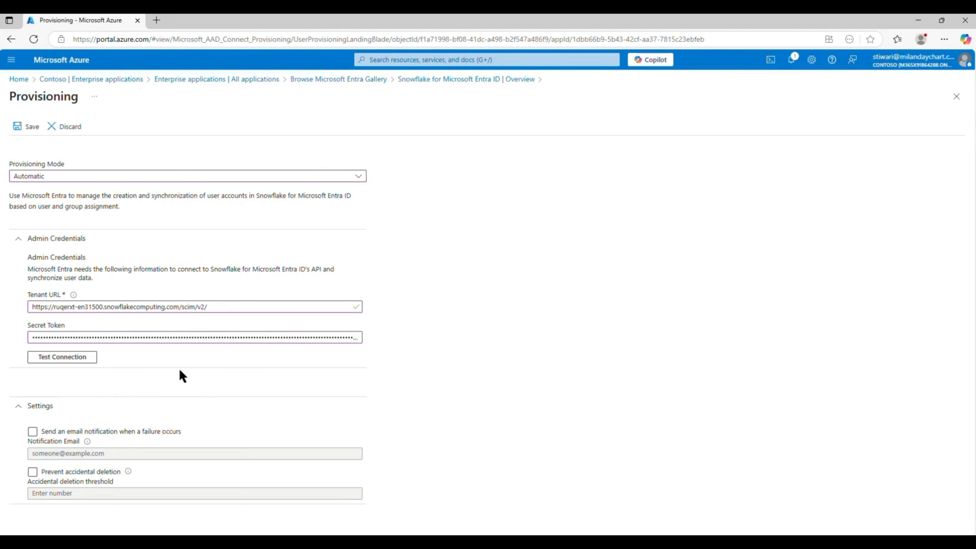
{"action": "left_click", "coordinate": [88, 362]}
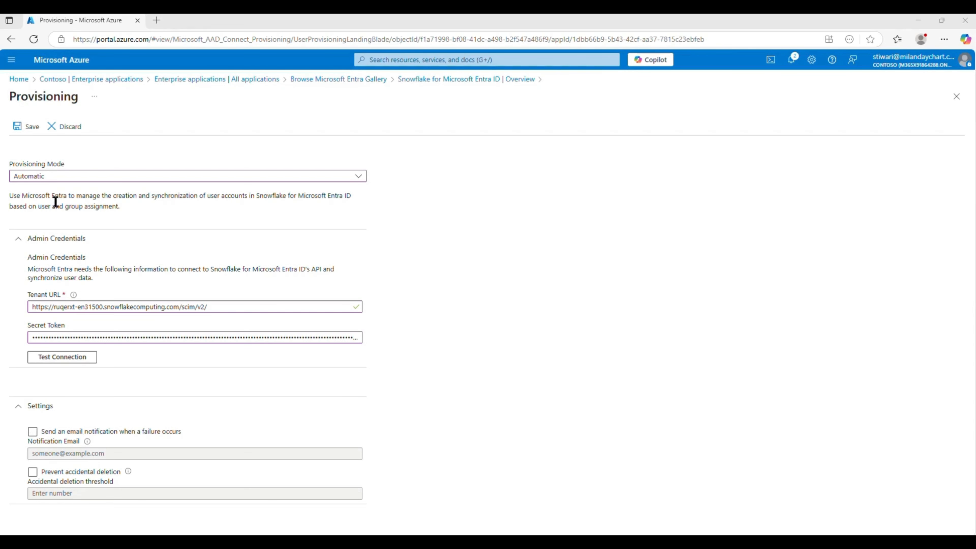
{"action": "left_click", "coordinate": [27, 127]}
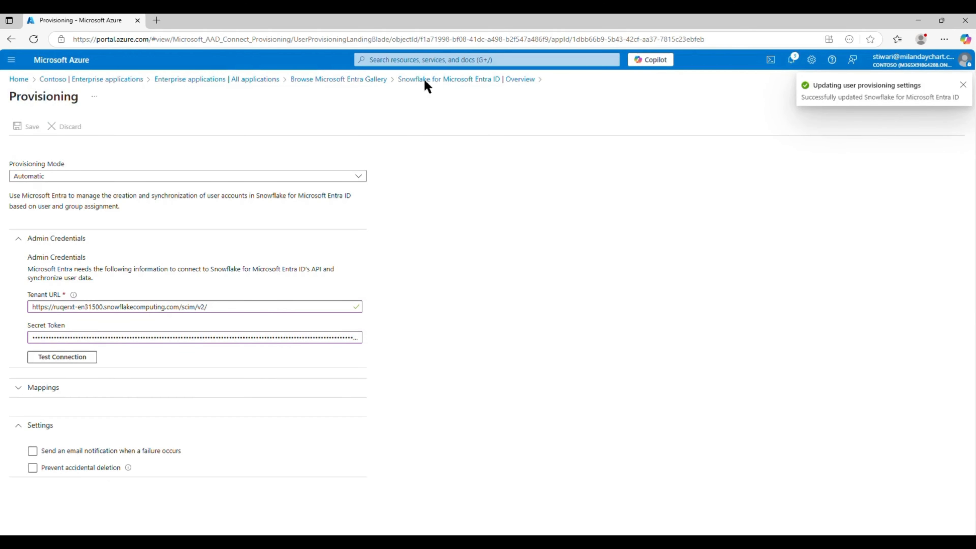
- Search enterprise applications for 'snow' and open Snowflake for Microsoft Entra ID
{"action": "left_click", "coordinate": [264, 82]}
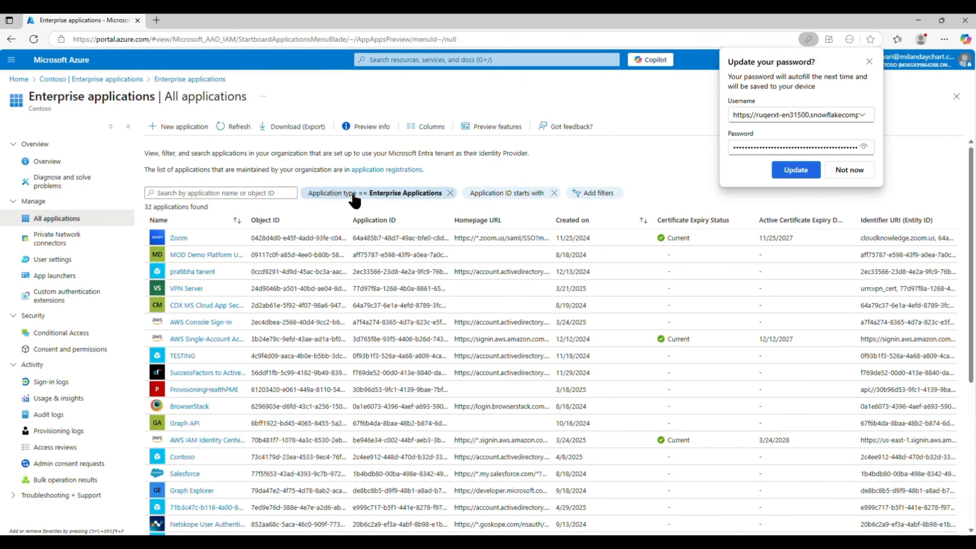
{"action": "left_click", "coordinate": [852, 171]}
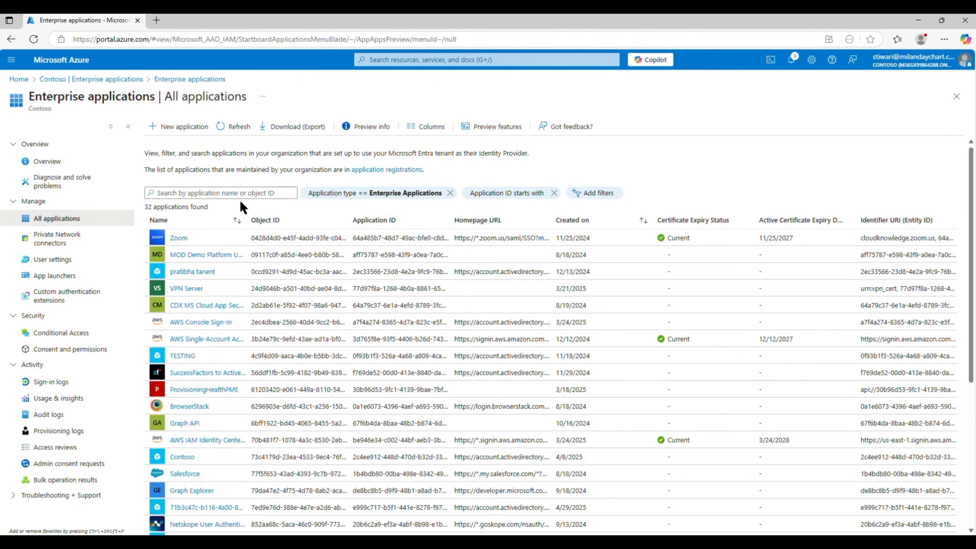
{"action": "left_click", "coordinate": [244, 194]}
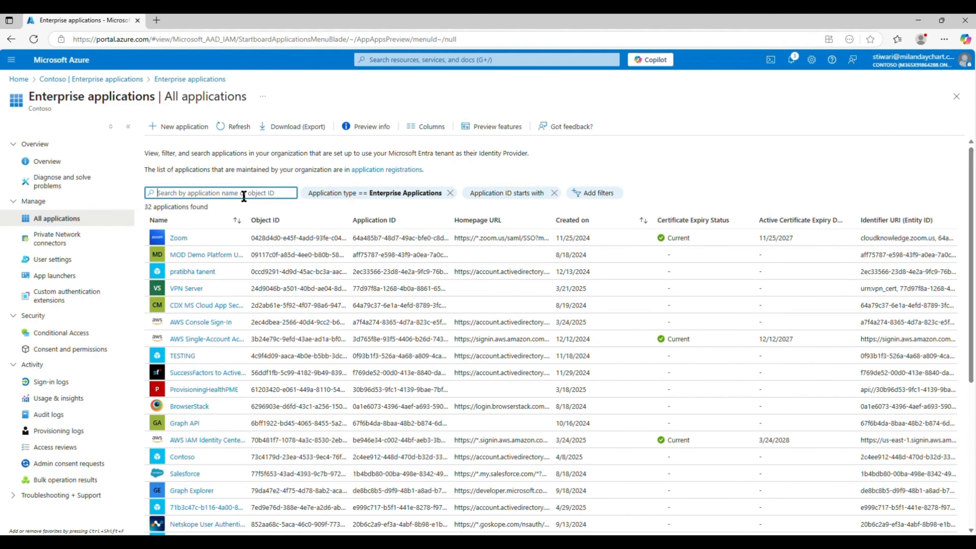
{"action": "type", "text": "snow"}
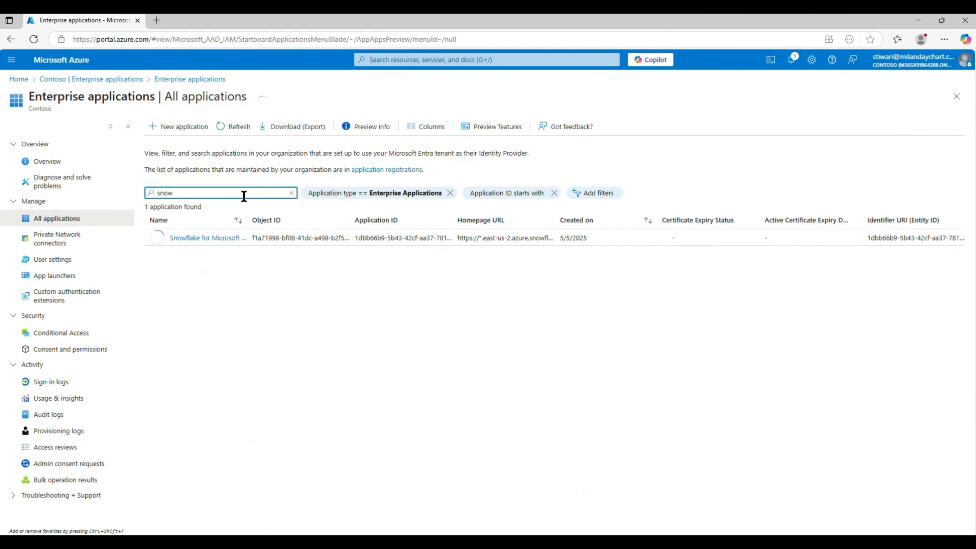
{"action": "left_click", "coordinate": [203, 239]}
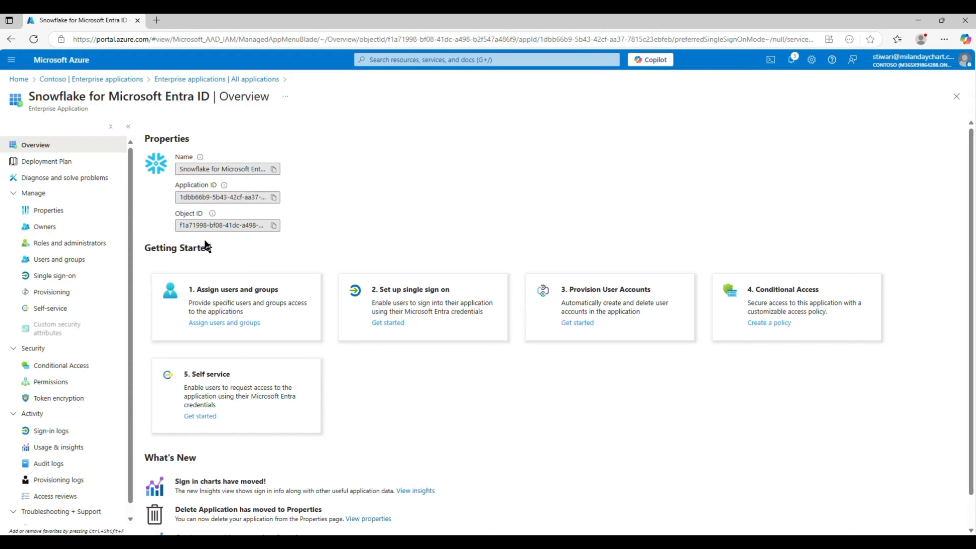
- Open the app's Provisioning page and expand its Settings and Mappings sections
{"action": "left_click", "coordinate": [51, 292]}
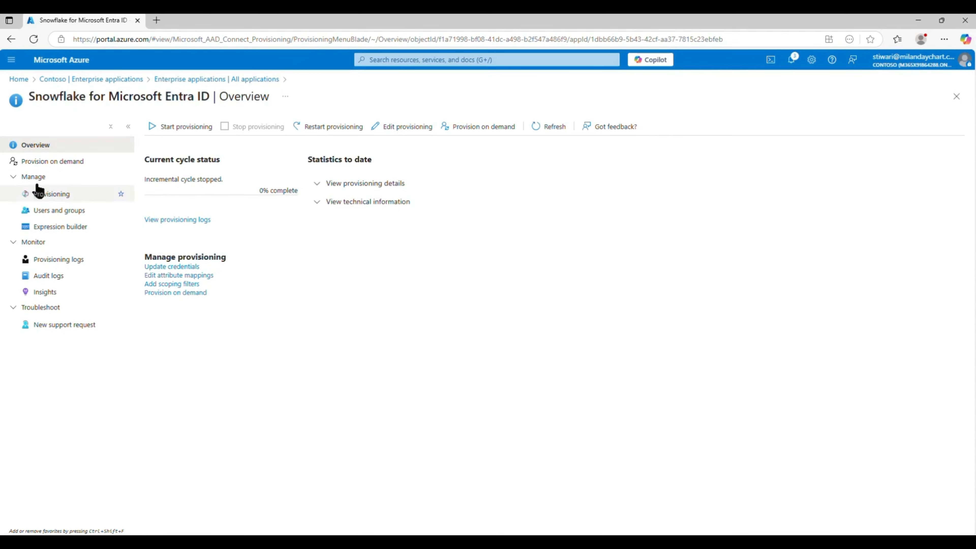
{"action": "left_click", "coordinate": [44, 209]}
{"action": "left_click", "coordinate": [49, 195]}
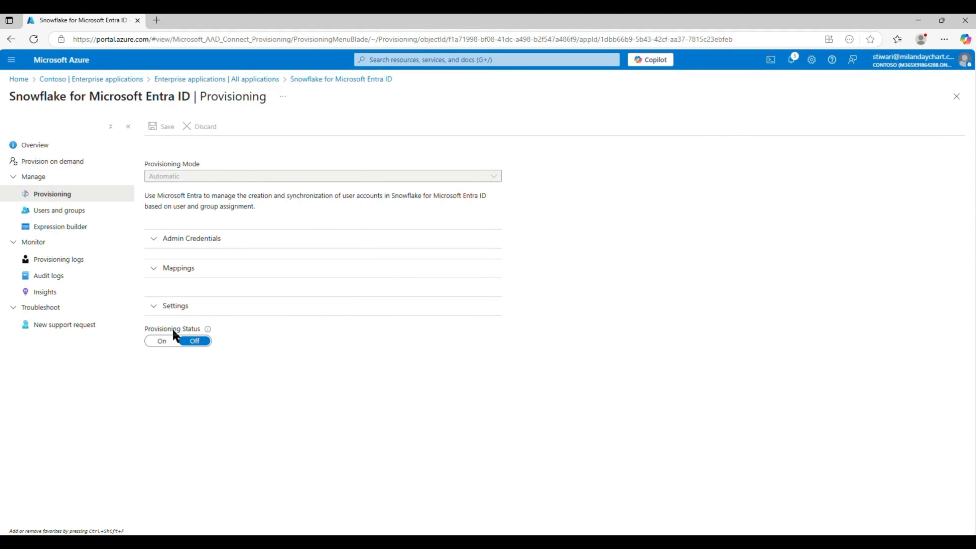
{"action": "left_click", "coordinate": [205, 309]}
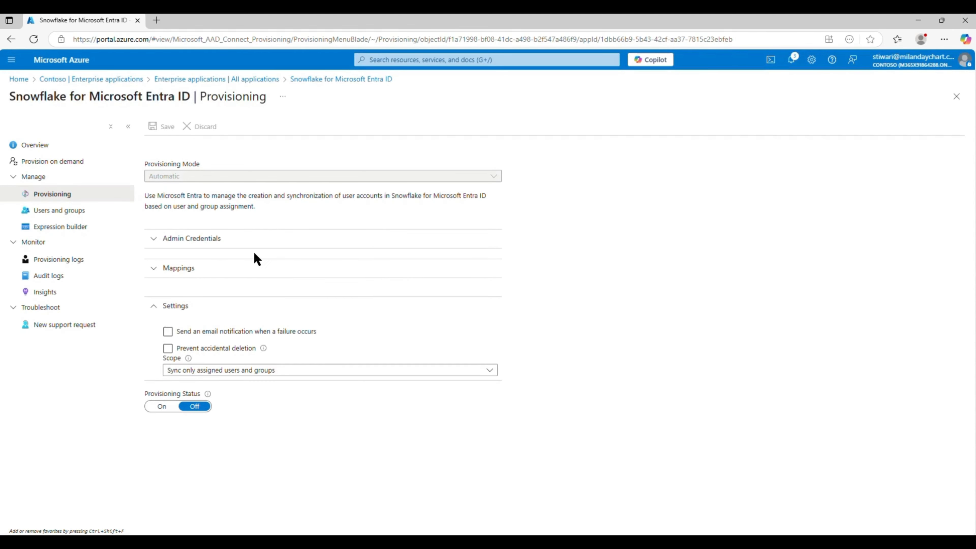
{"action": "left_click", "coordinate": [256, 266]}
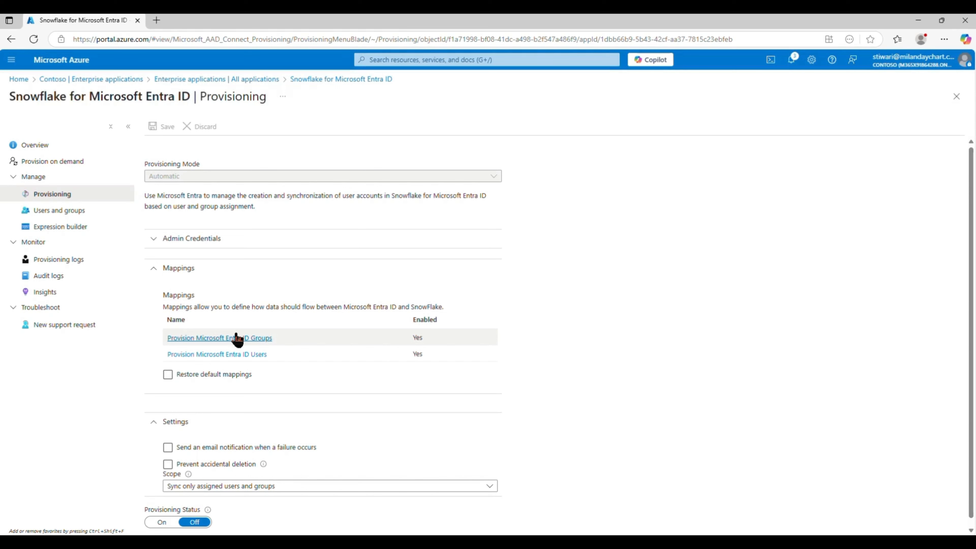
- Open the Provision Microsoft Entra ID Groups mapping and its All records source object scope
{"action": "right_click", "coordinate": [261, 340]}
{"action": "left_click", "coordinate": [606, 380]}
{"action": "left_click", "coordinate": [251, 339]}
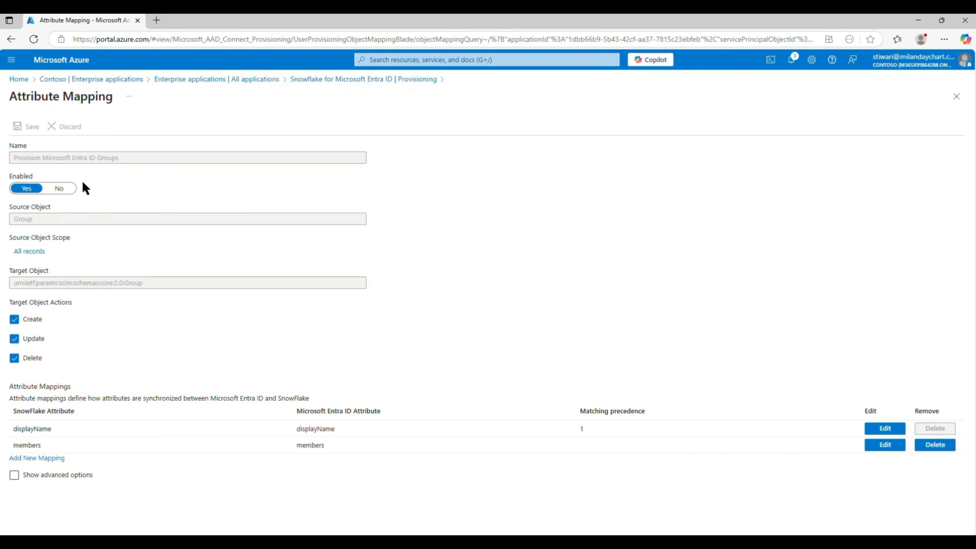
{"action": "left_click_drag", "start_coordinate": [10, 157], "coordinate": [174, 167]}
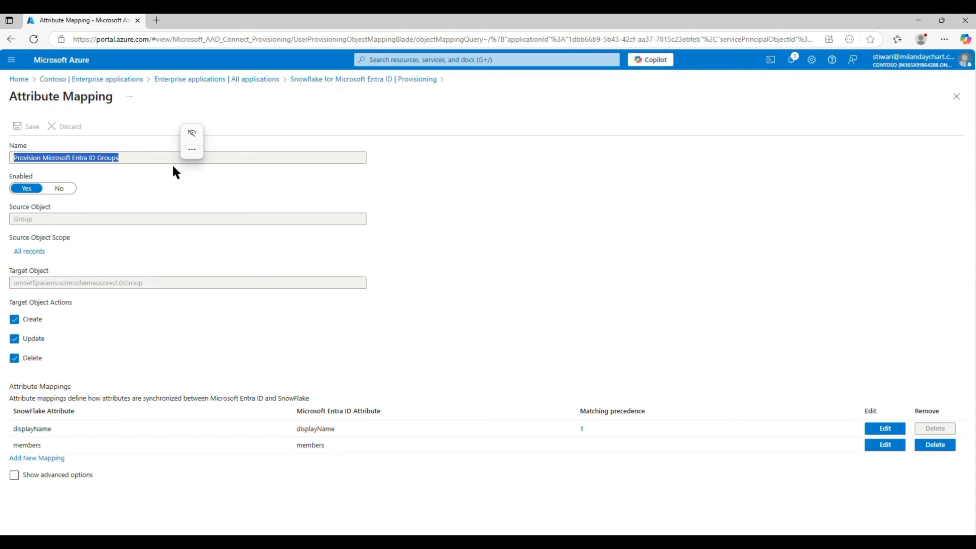
{"action": "left_click", "coordinate": [173, 166]}
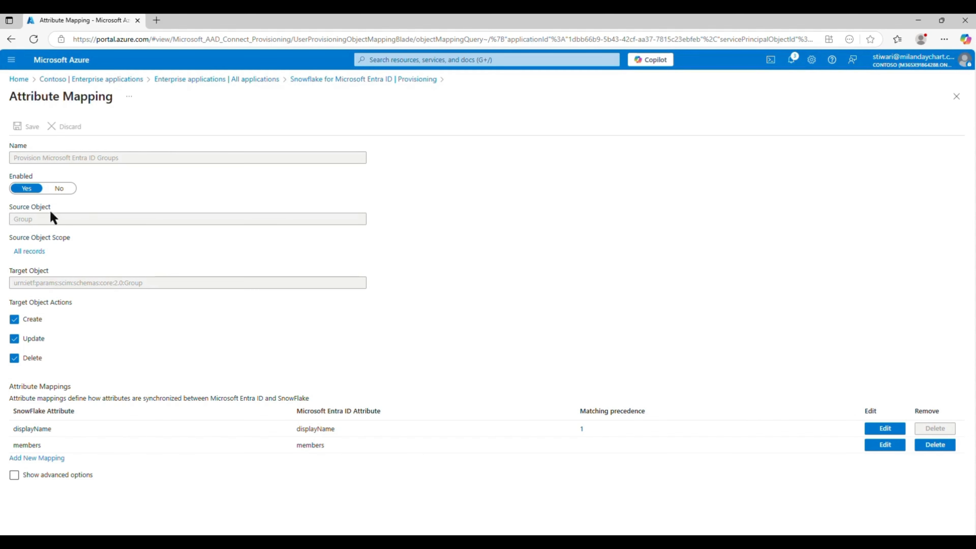
{"action": "left_click_drag", "start_coordinate": [27, 248], "coordinate": [66, 240]}
{"action": "left_click", "coordinate": [33, 252]}
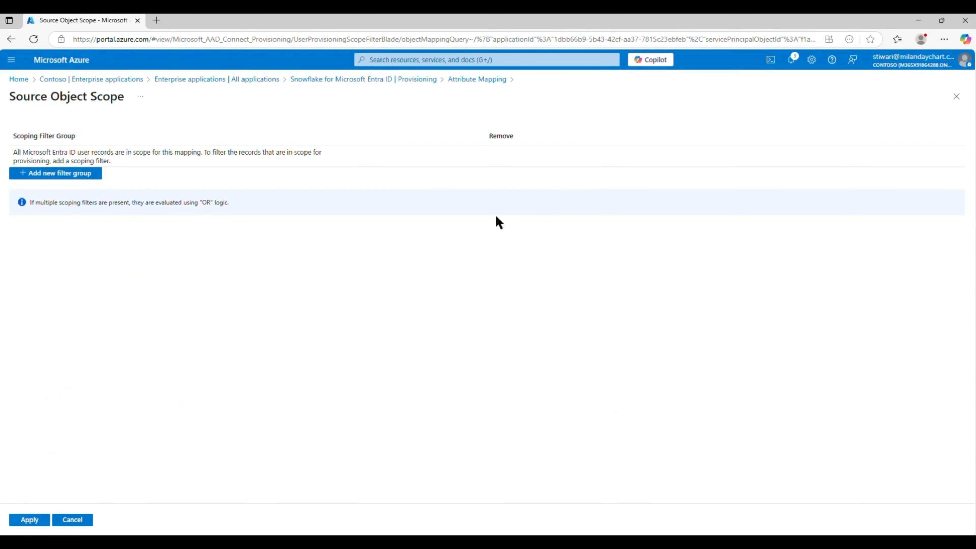
- Add a scoping filter group with source attribute displayName and operator INCLUDES
{"action": "left_click", "coordinate": [68, 173]}
{"action": "left_click", "coordinate": [159, 162]}
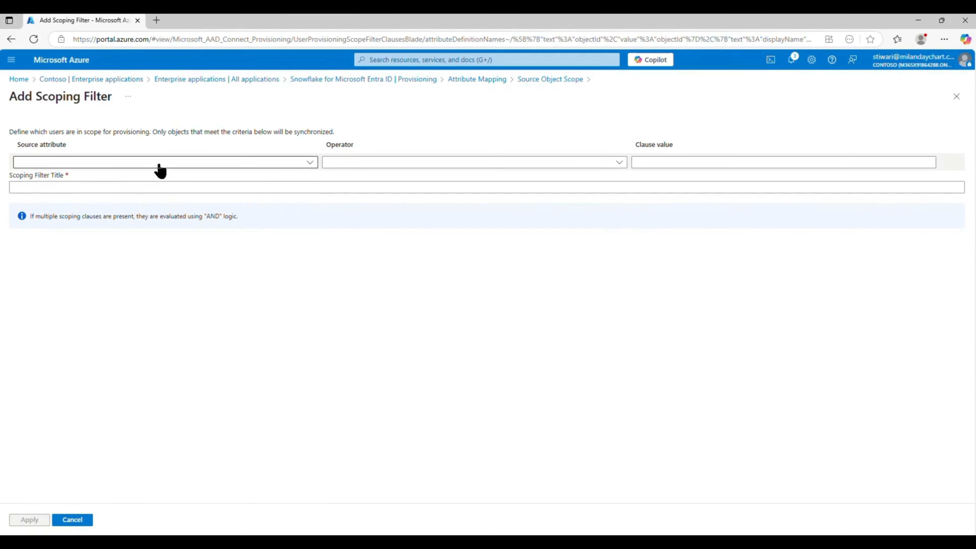
{"action": "scroll", "coordinate": [90, 241], "scroll_direction": "down", "scroll_amount": 10}
{"action": "scroll", "coordinate": [90, 242], "scroll_direction": "up", "scroll_amount": 10}
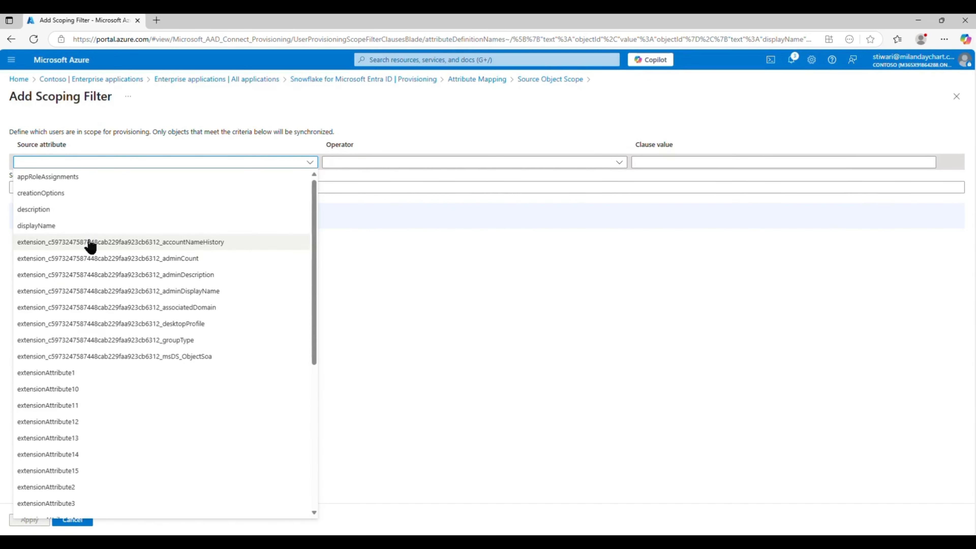
{"action": "scroll", "coordinate": [92, 246], "scroll_direction": "down", "scroll_amount": 7}
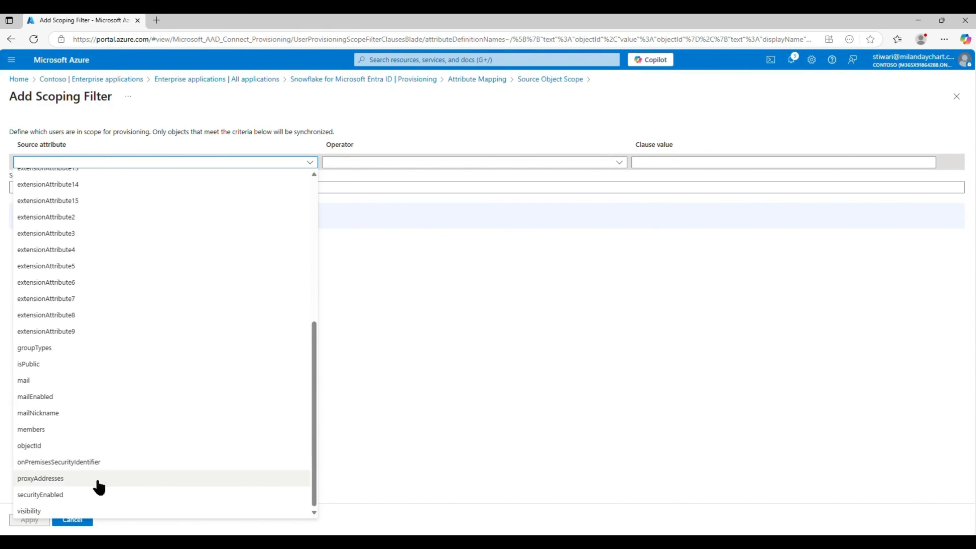
{"action": "scroll", "coordinate": [100, 300], "scroll_direction": "up", "scroll_amount": 7}
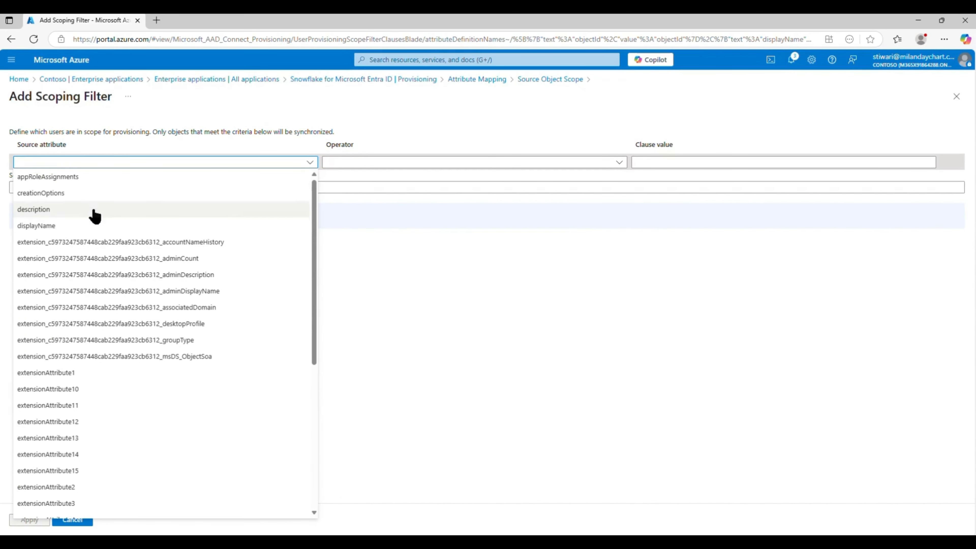
{"action": "left_click", "coordinate": [77, 227]}
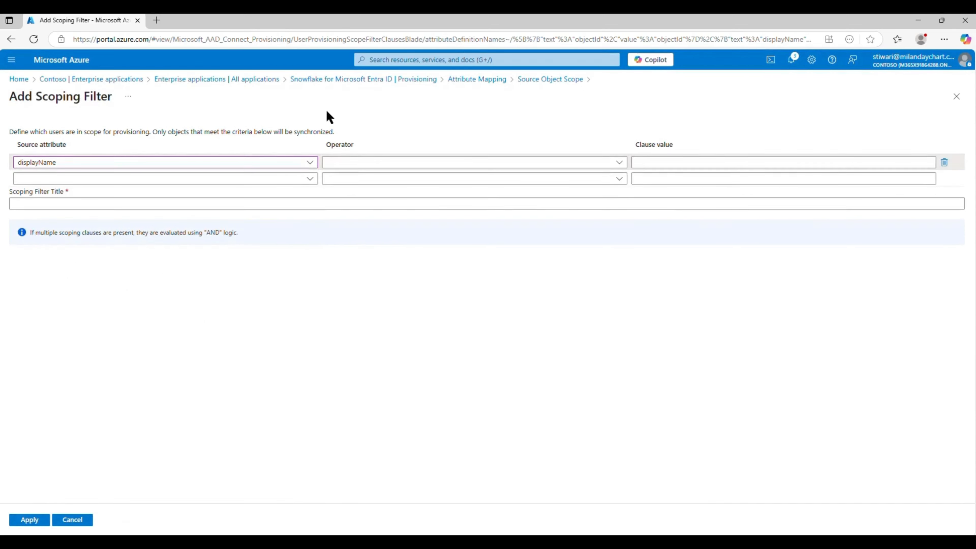
{"action": "left_click", "coordinate": [371, 164]}
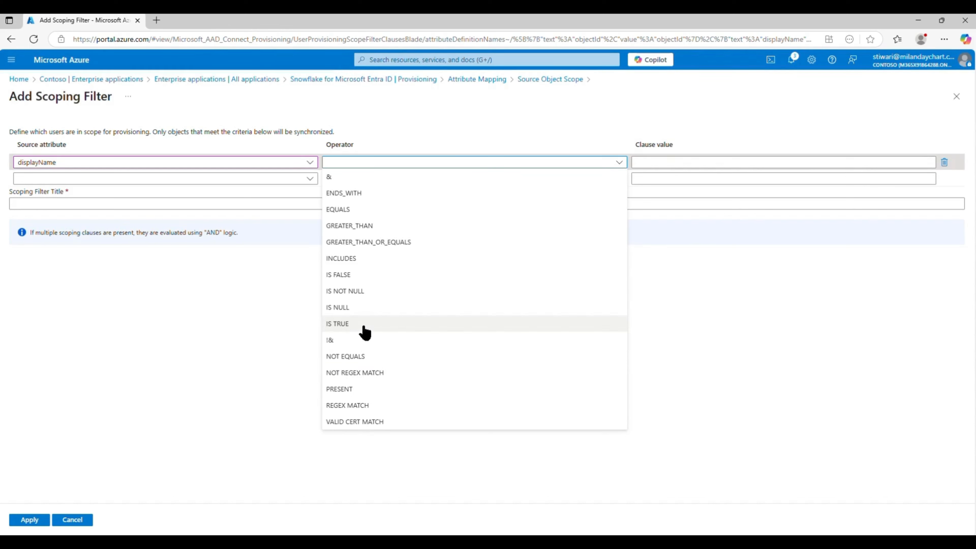
{"action": "left_click", "coordinate": [360, 256]}
- Enter part of a person's name as the clause value, then leave toward Attribute Mapping
{"action": "left_click", "coordinate": [639, 166]}
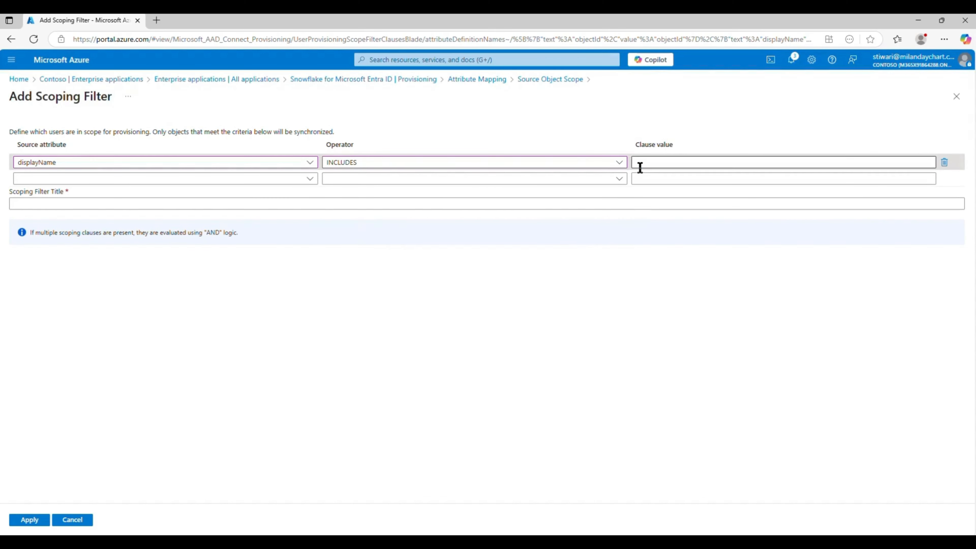
{"action": "type", "text": "am"}
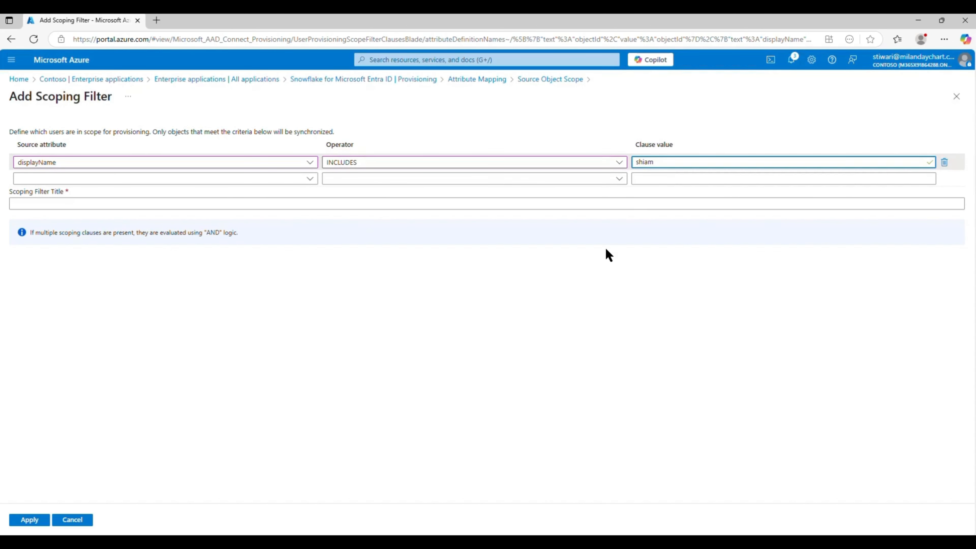
{"action": "key", "text": "BackSpace"}
{"action": "key", "text": "BackSpace"}
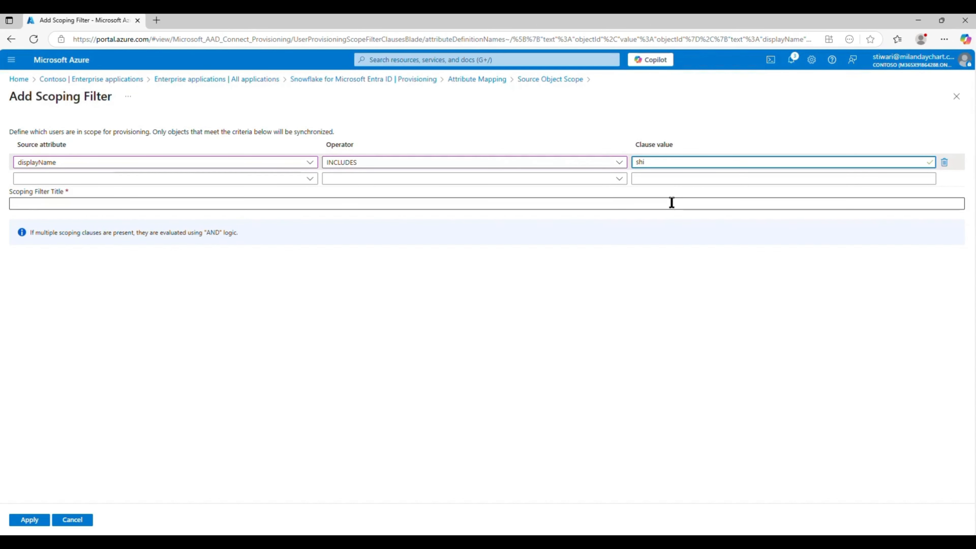
{"action": "type", "text": "vam"}
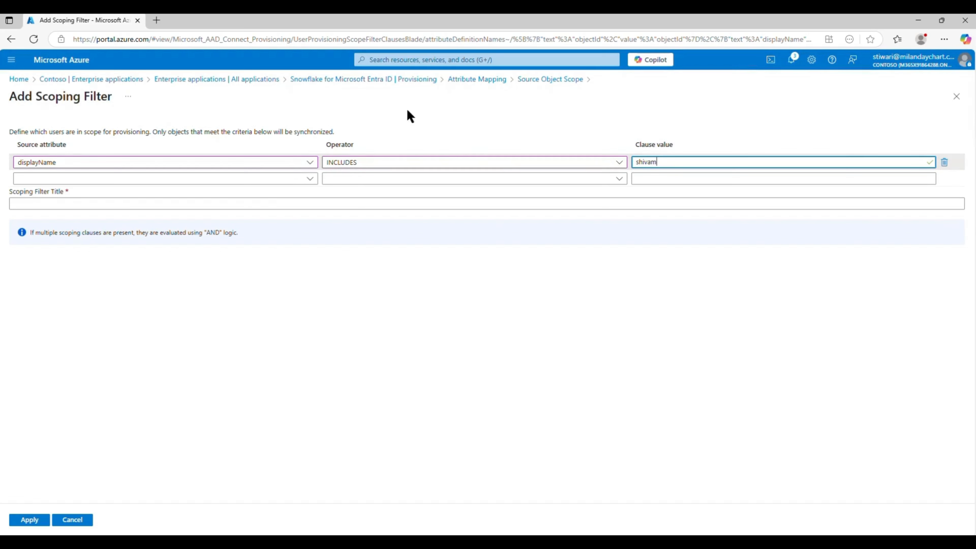
{"action": "left_click", "coordinate": [463, 82]}
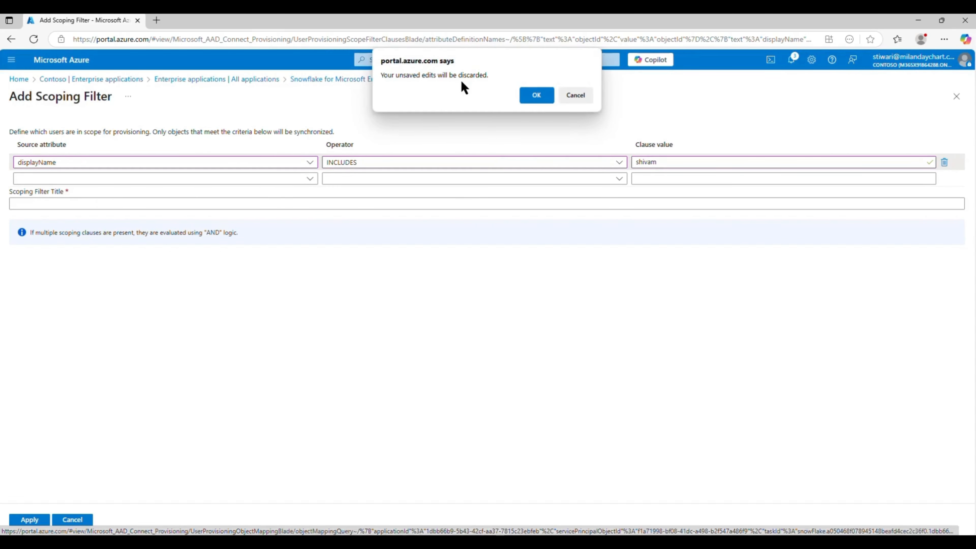
- Discard the unsaved filter, review the displayName and members group mappings, and return to Provisioning
{"action": "left_click", "coordinate": [542, 96]}
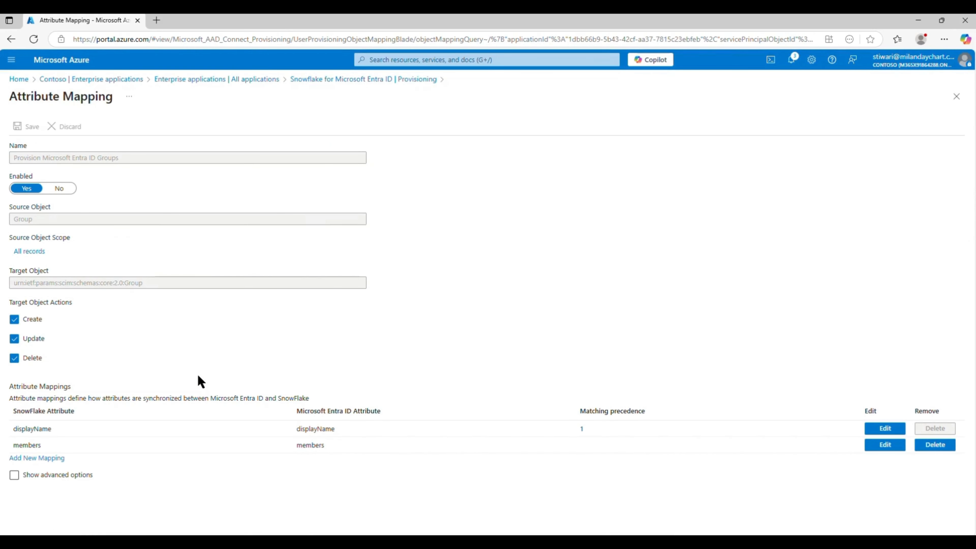
{"action": "left_click_drag", "start_coordinate": [30, 431], "coordinate": [368, 449]}
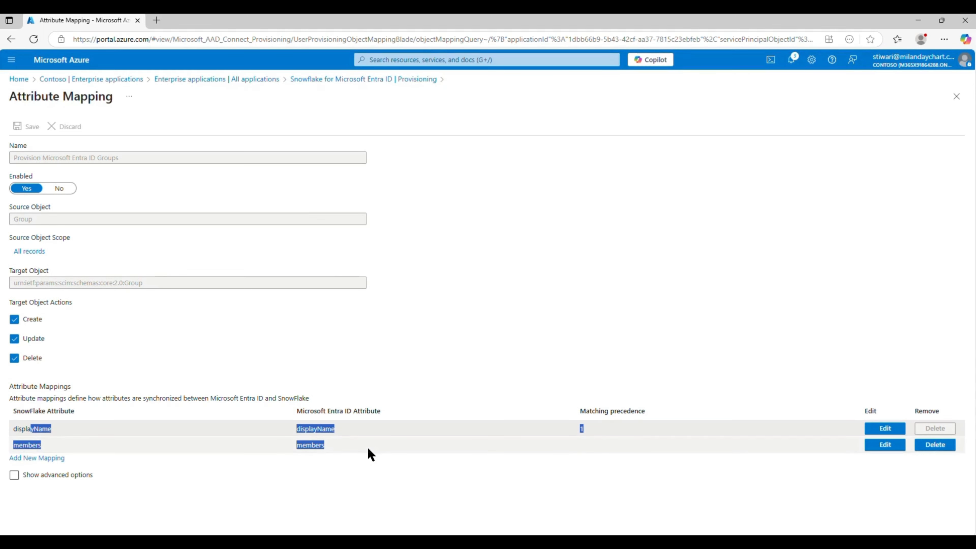
{"action": "left_click", "coordinate": [43, 429]}
{"action": "double_click", "coordinate": [42, 429]}
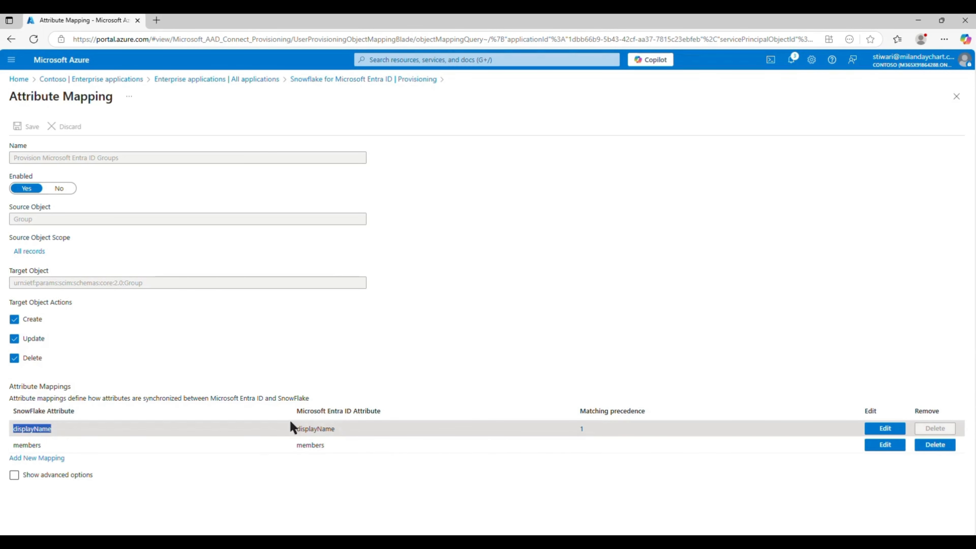
{"action": "double_click", "coordinate": [313, 429]}
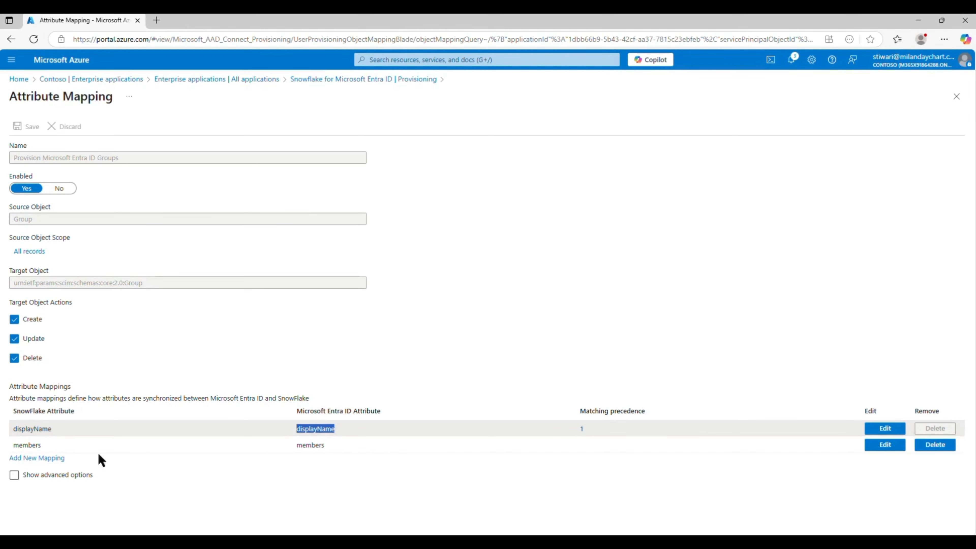
{"action": "left_click_drag", "start_coordinate": [18, 428], "coordinate": [326, 438]}
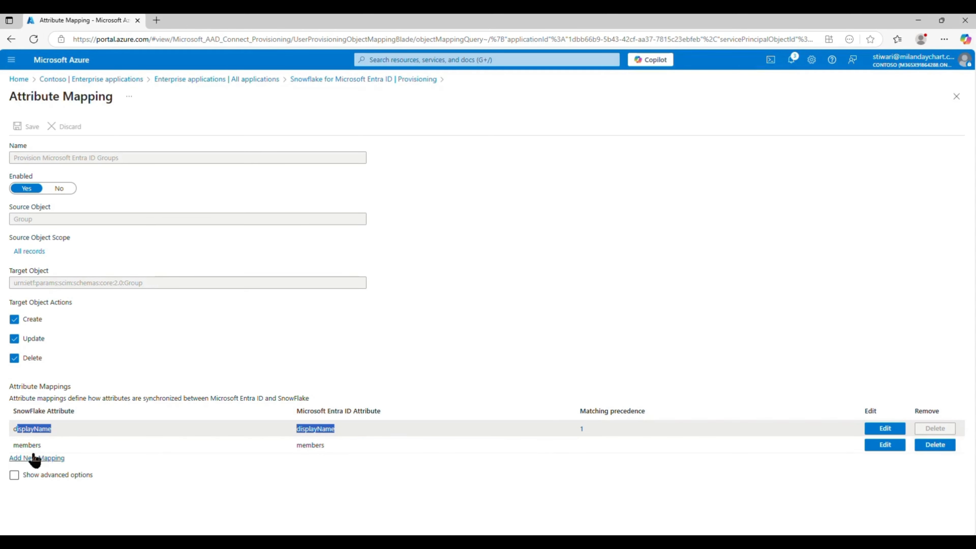
{"action": "left_click_drag", "start_coordinate": [22, 445], "coordinate": [85, 449]}
{"action": "left_click", "coordinate": [341, 434]}
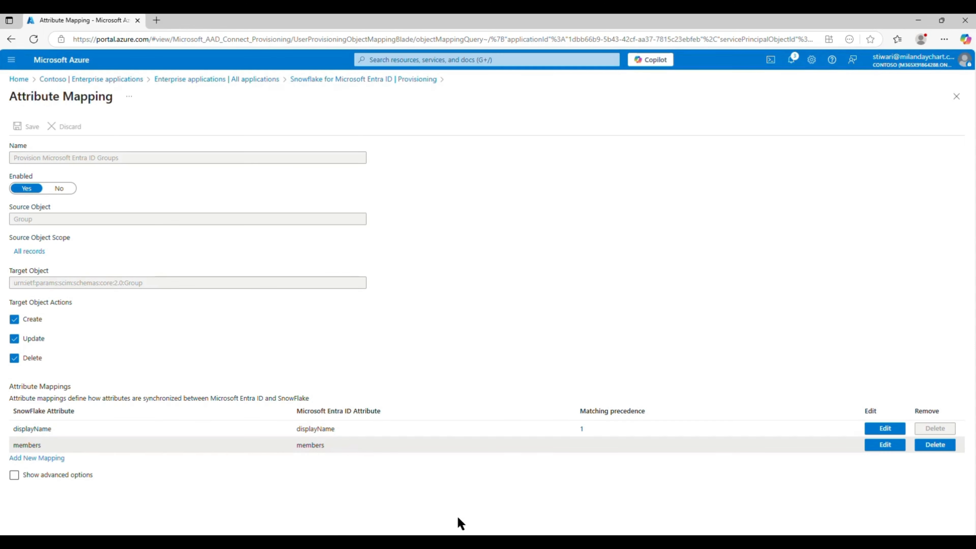
{"action": "left_click", "coordinate": [353, 80]}
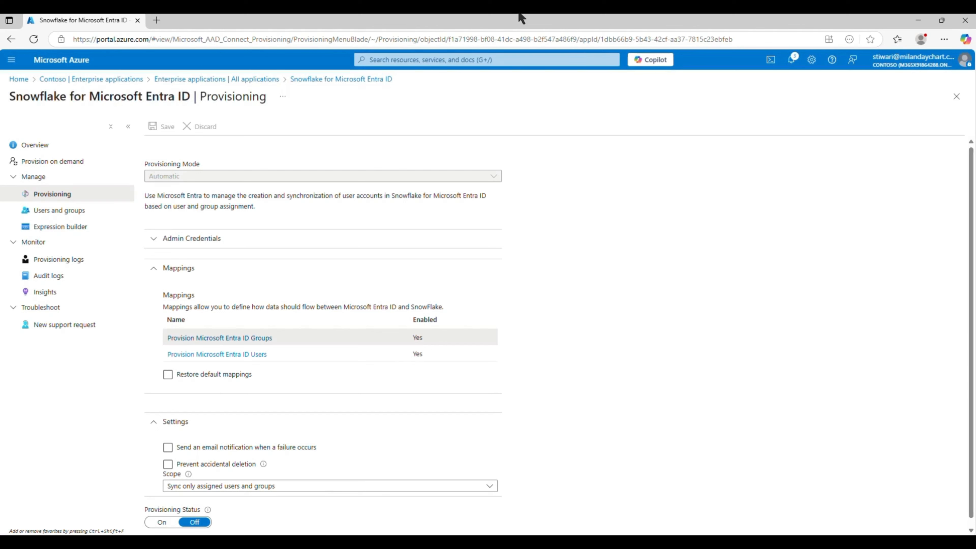
- Open the Users attribute mapping and toggle its Delete and Update target actions, leaving Update on
{"action": "left_click", "coordinate": [209, 354]}
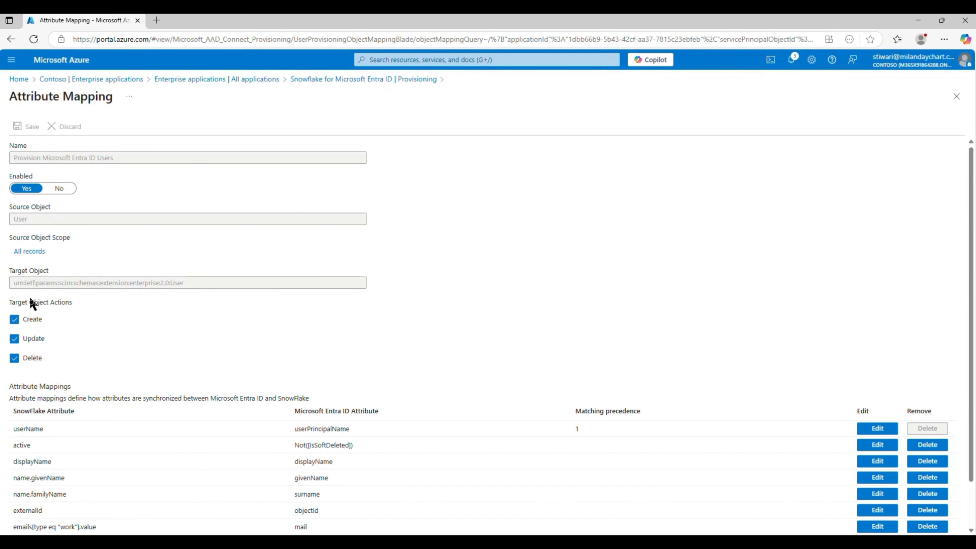
{"action": "left_click_drag", "start_coordinate": [23, 299], "coordinate": [98, 307]}
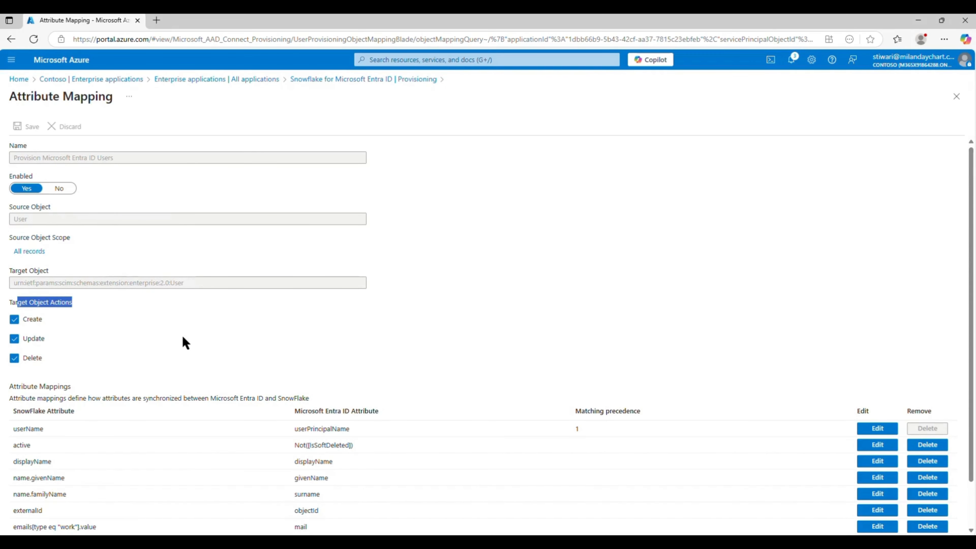
{"action": "scroll", "coordinate": [183, 342], "scroll_direction": "down", "scroll_amount": 2}
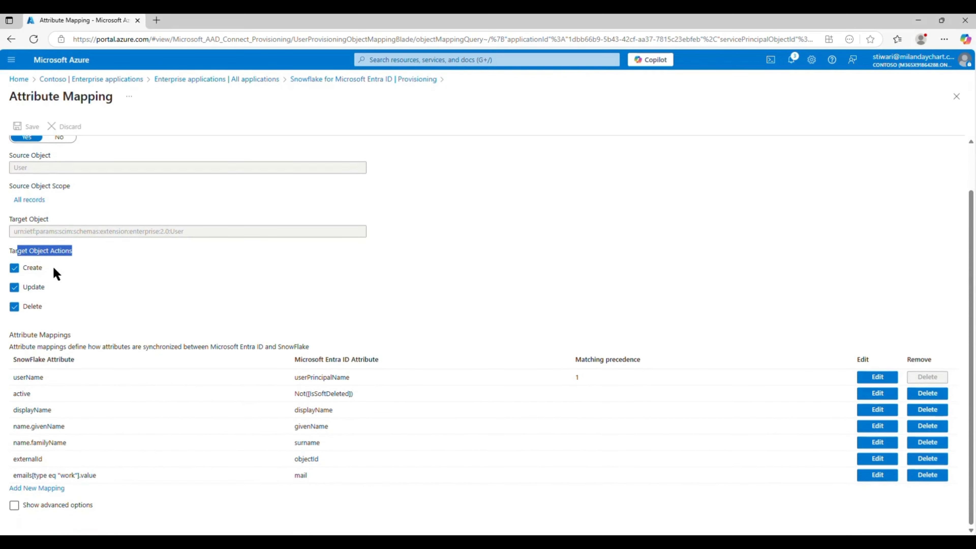
{"action": "left_click", "coordinate": [14, 306]}
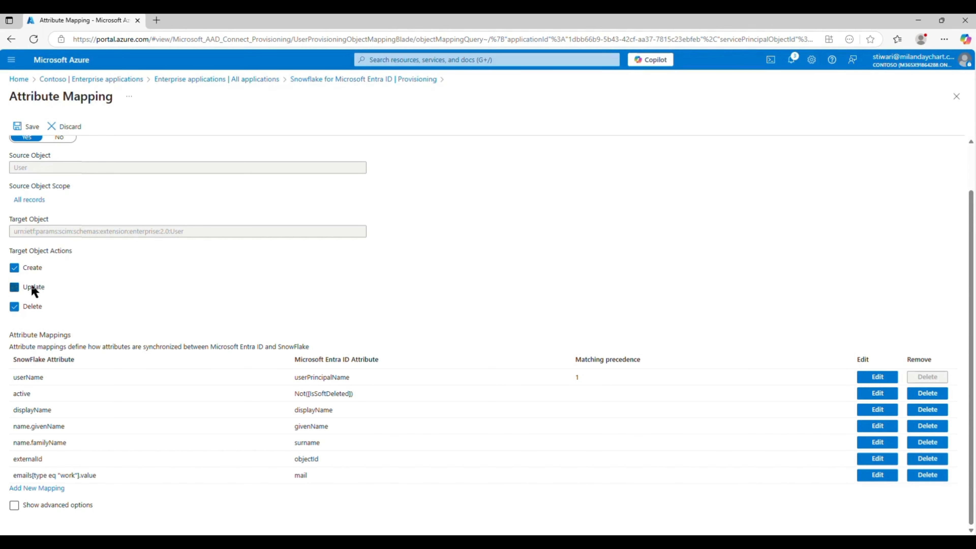
{"action": "left_click", "coordinate": [34, 288]}
{"action": "left_click", "coordinate": [36, 288]}
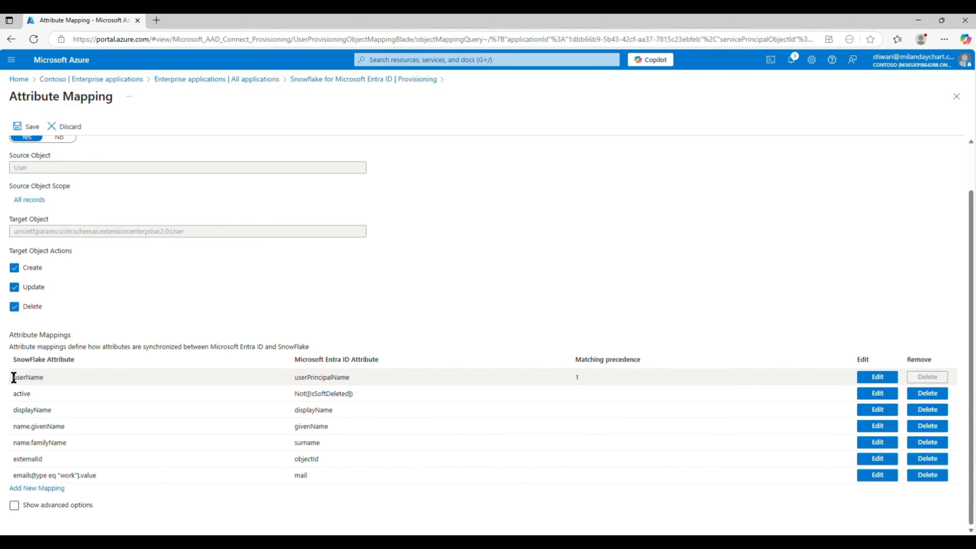
- Review the userName, active and name.givenName mappings, then show advanced options to reveal Supported Attributes
{"action": "left_click_drag", "start_coordinate": [13, 377], "coordinate": [364, 378]}
{"action": "left_click", "coordinate": [358, 381]}
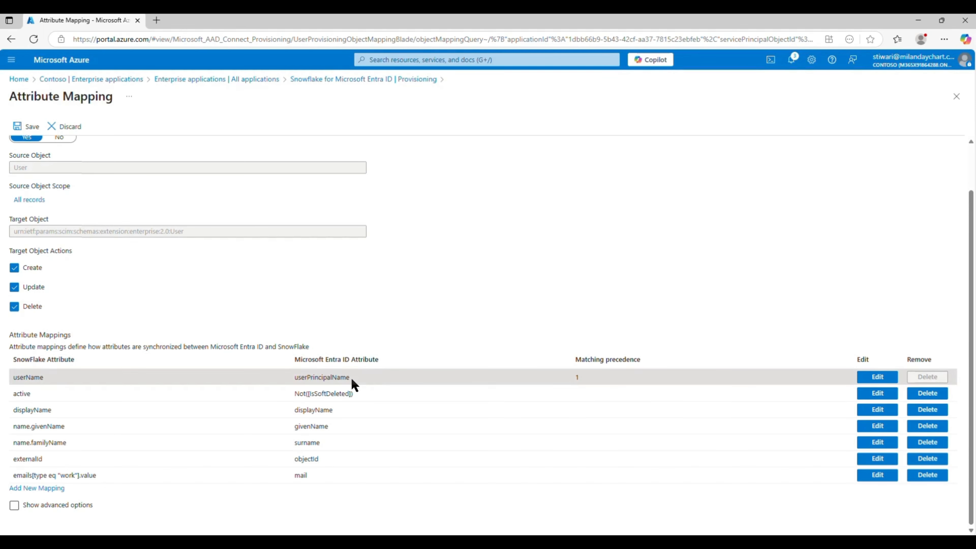
{"action": "double_click", "coordinate": [19, 394]}
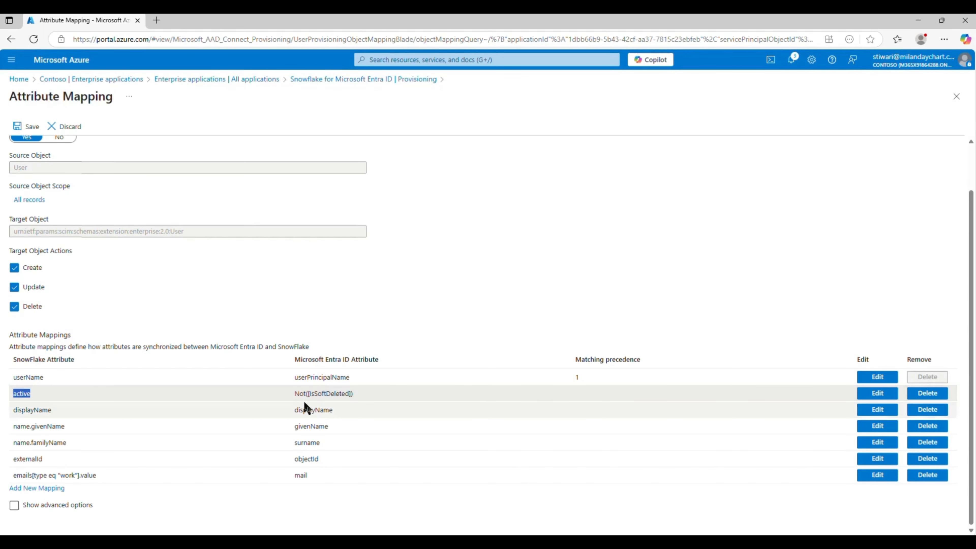
{"action": "left_click_drag", "start_coordinate": [300, 394], "coordinate": [366, 412]}
{"action": "left_click", "coordinate": [20, 428]}
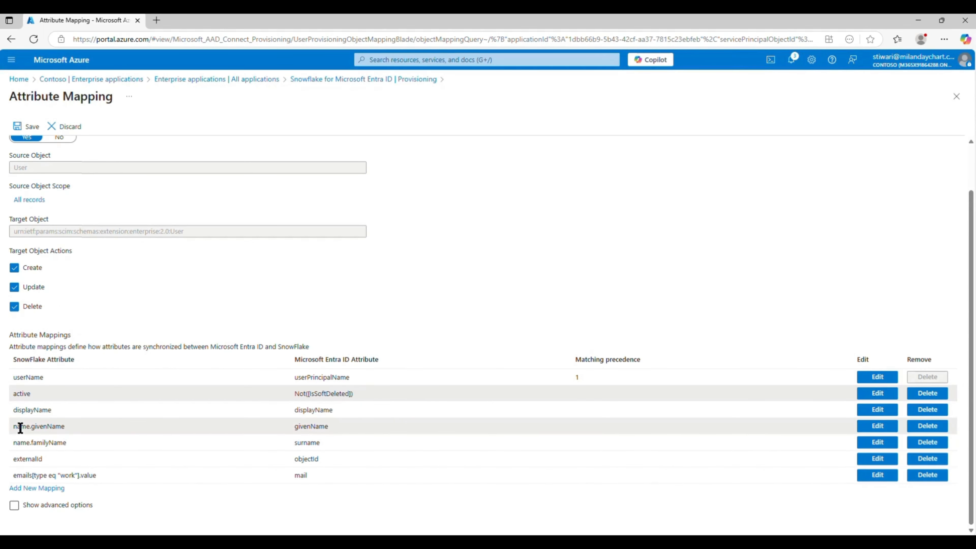
{"action": "left_click_drag", "start_coordinate": [21, 428], "coordinate": [103, 437]}
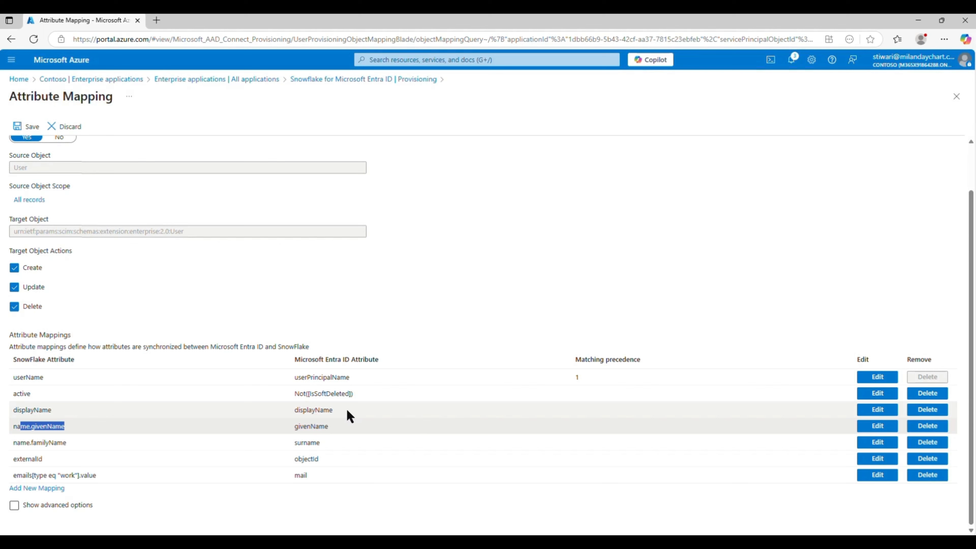
{"action": "left_click", "coordinate": [73, 507]}
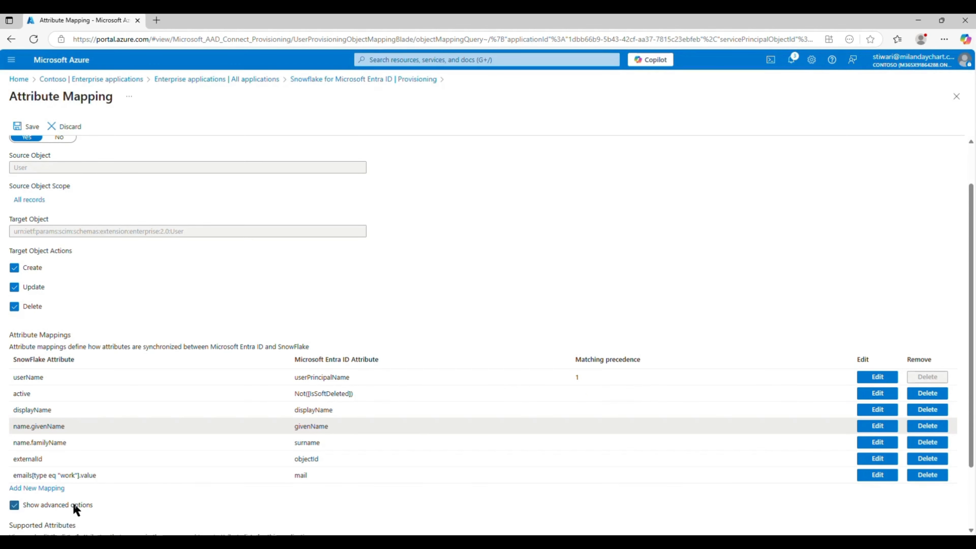
{"action": "scroll", "coordinate": [253, 438], "scroll_direction": "down", "scroll_amount": 2}
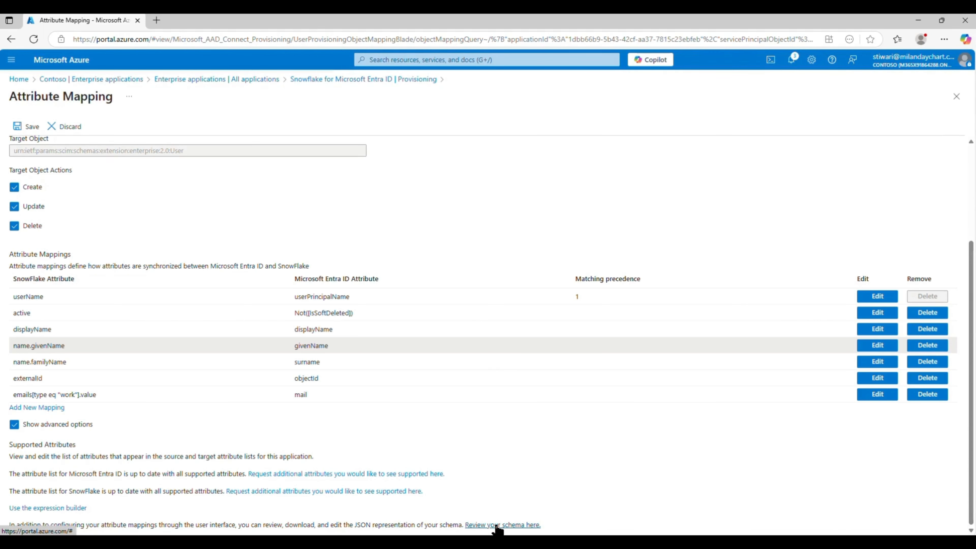
- Open the empty expression builder, then return to Provisioning, discarding unsaved edits
{"action": "left_click", "coordinate": [77, 508]}
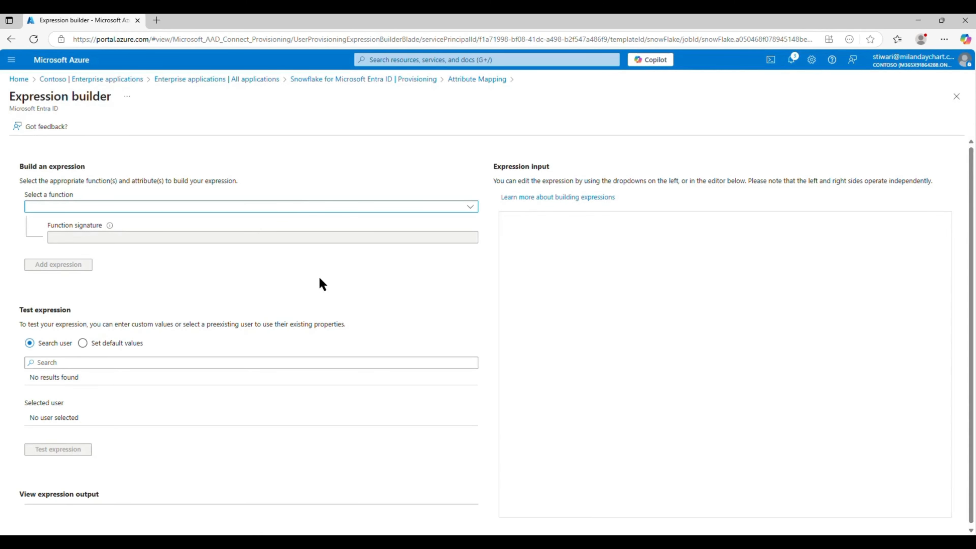
{"action": "left_click", "coordinate": [616, 310]}
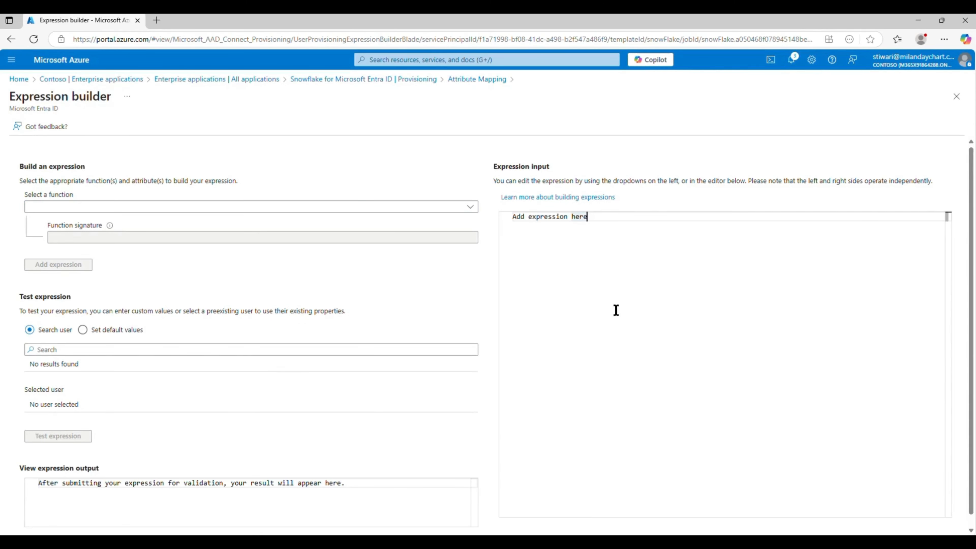
{"action": "left_click", "coordinate": [419, 82]}
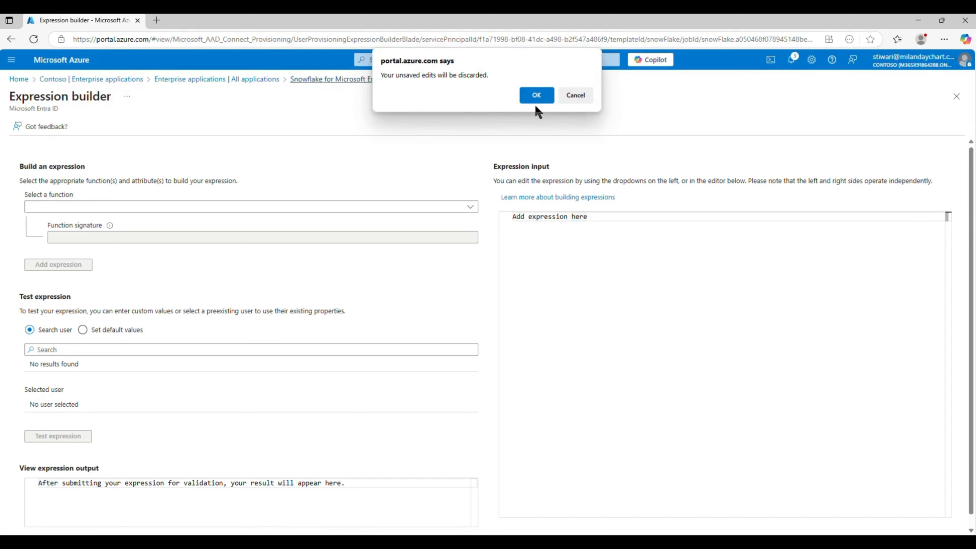
{"action": "left_click", "coordinate": [536, 96]}
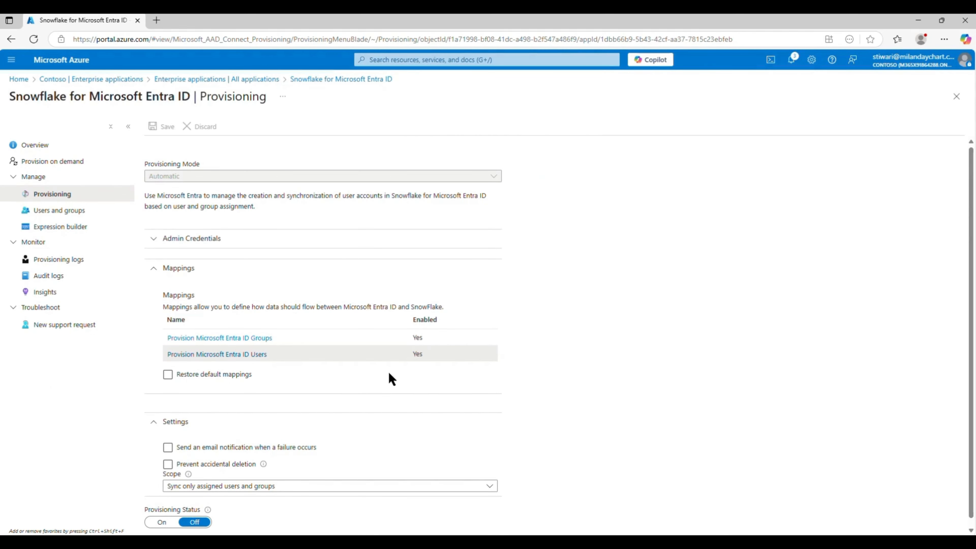
- Turn on failure email notifications sent to the admin's email address
{"action": "scroll", "coordinate": [288, 365], "scroll_direction": "down", "scroll_amount": 1}
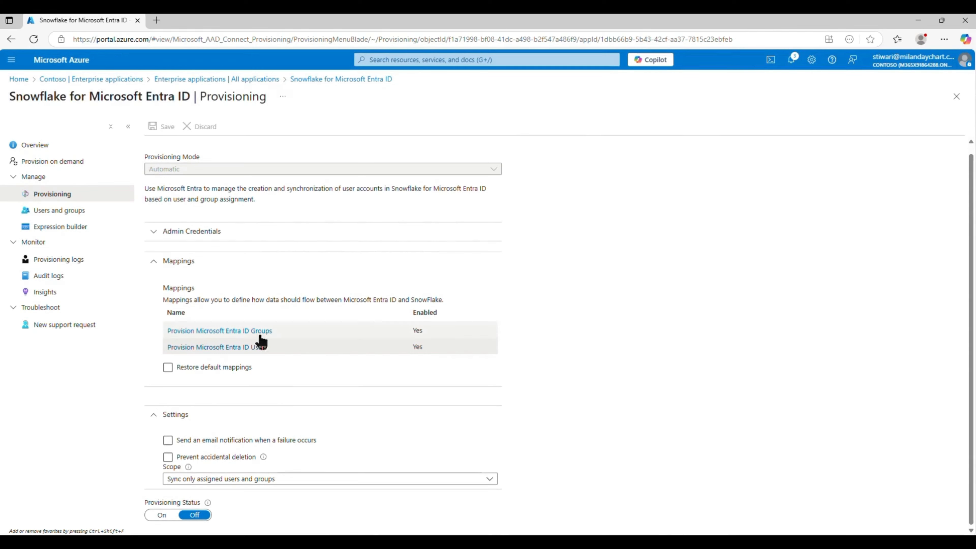
{"action": "left_click", "coordinate": [211, 443]}
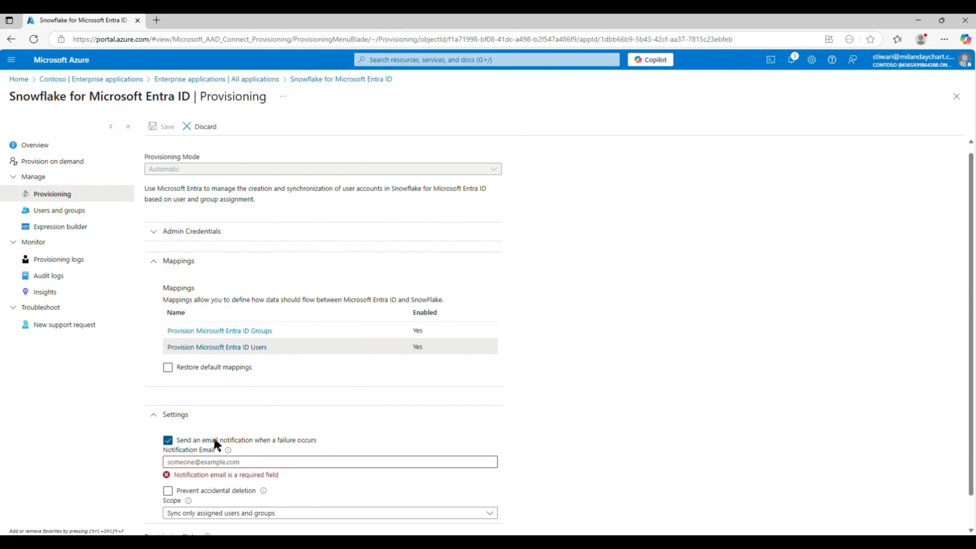
{"action": "left_click", "coordinate": [304, 462]}
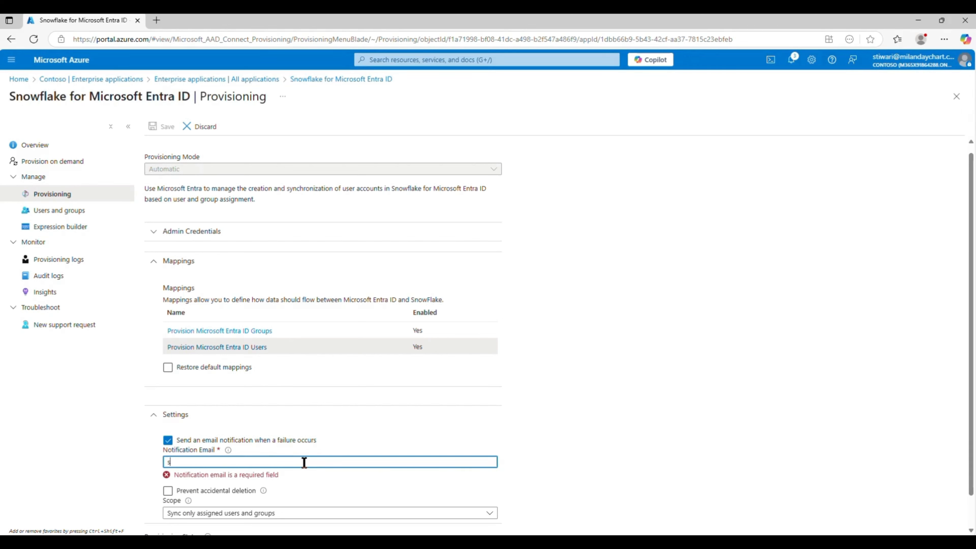
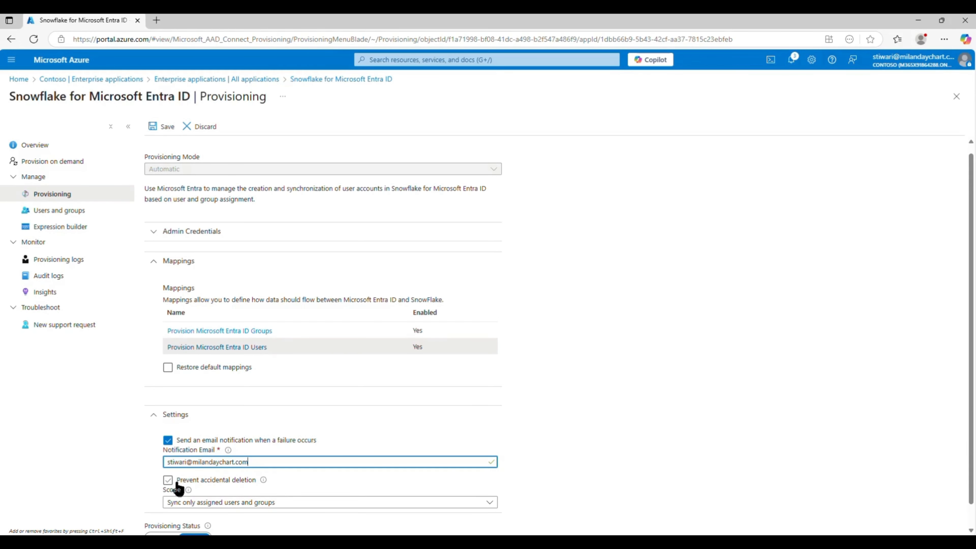
- Leave accidental deletion prevention off, keep scope 'Sync only assigned users and groups', and save
{"action": "left_click", "coordinate": [170, 481]}
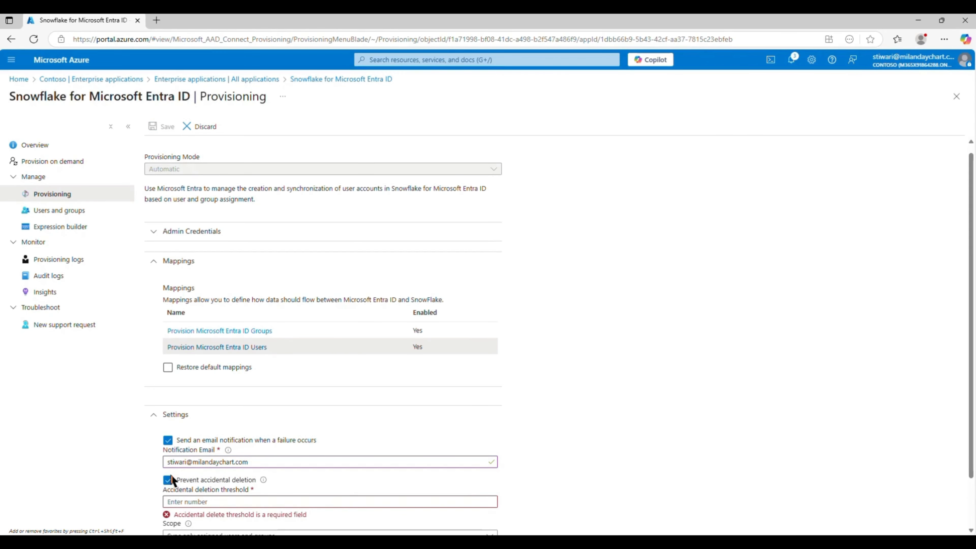
{"action": "scroll", "coordinate": [404, 470], "scroll_direction": "down", "scroll_amount": 2}
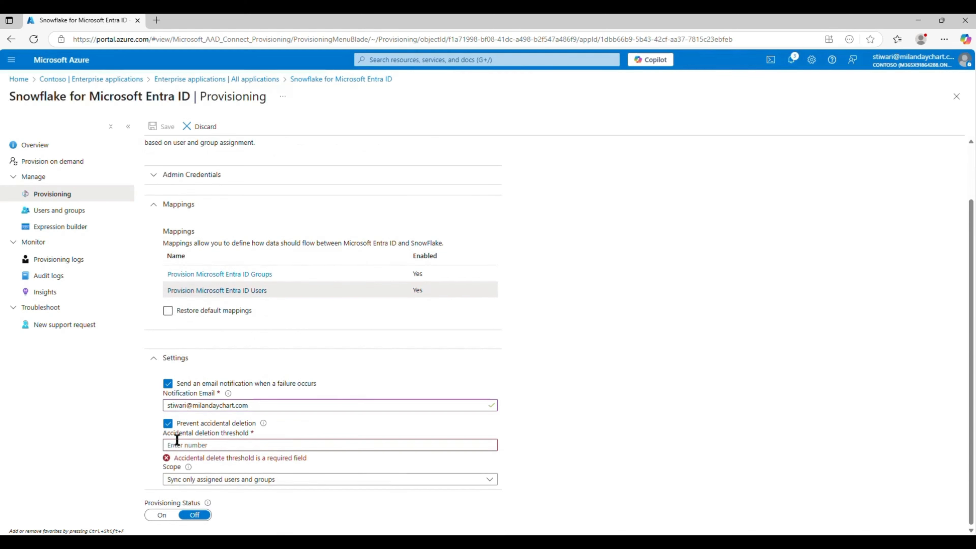
{"action": "left_click", "coordinate": [229, 442]}
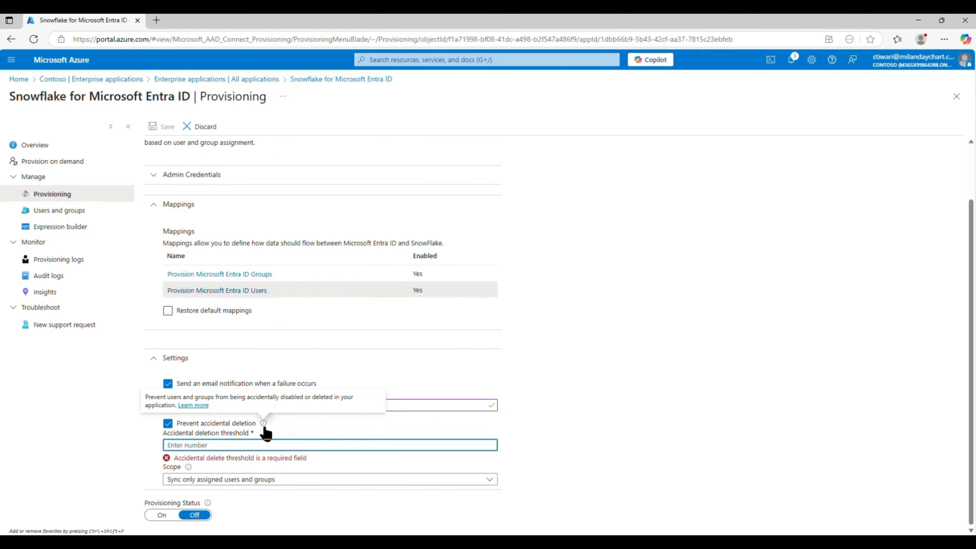
{"action": "left_click", "coordinate": [168, 424]}
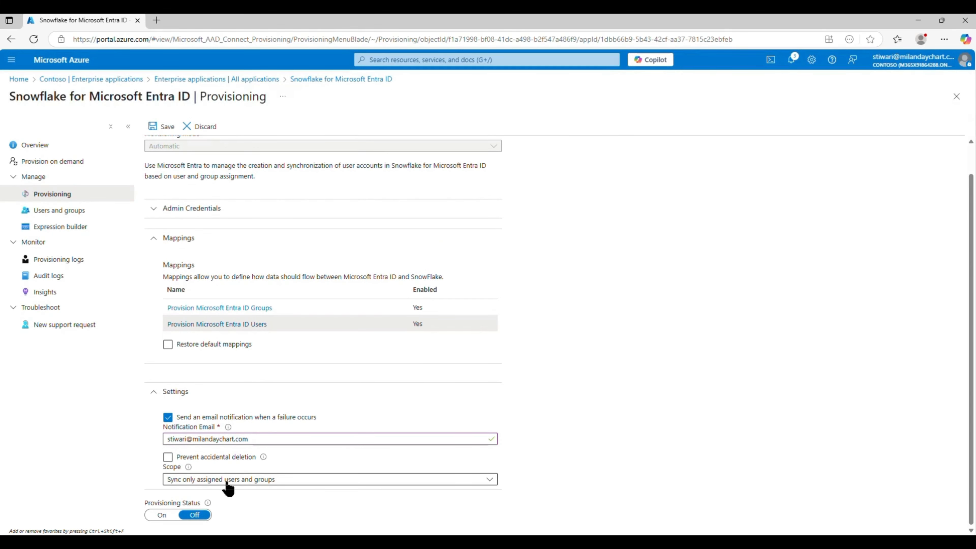
{"action": "left_click", "coordinate": [262, 484]}
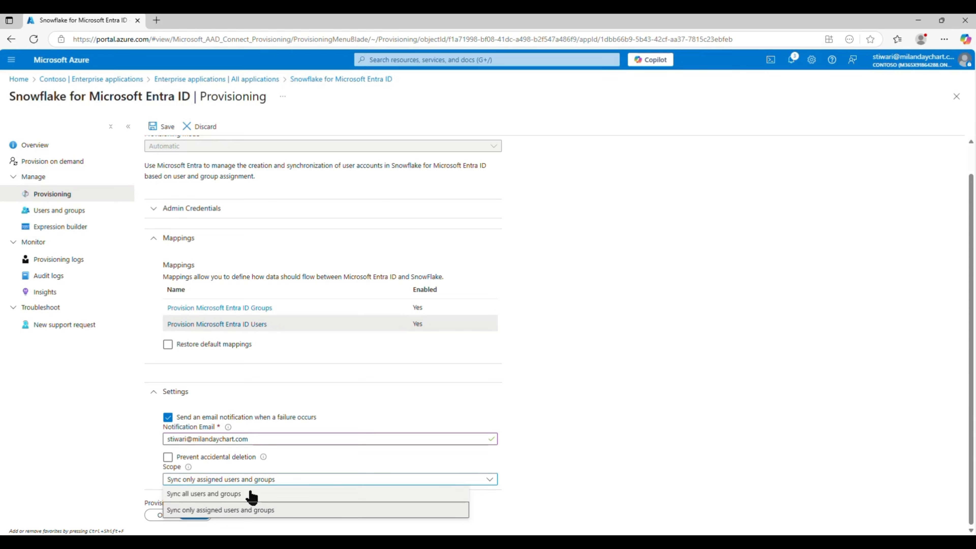
{"action": "left_click", "coordinate": [239, 512]}
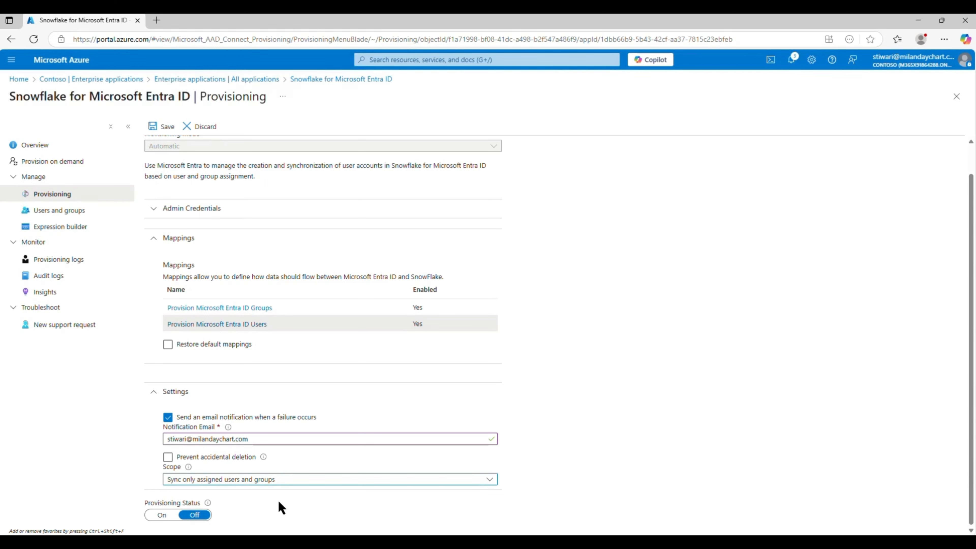
{"action": "left_click", "coordinate": [165, 133]}
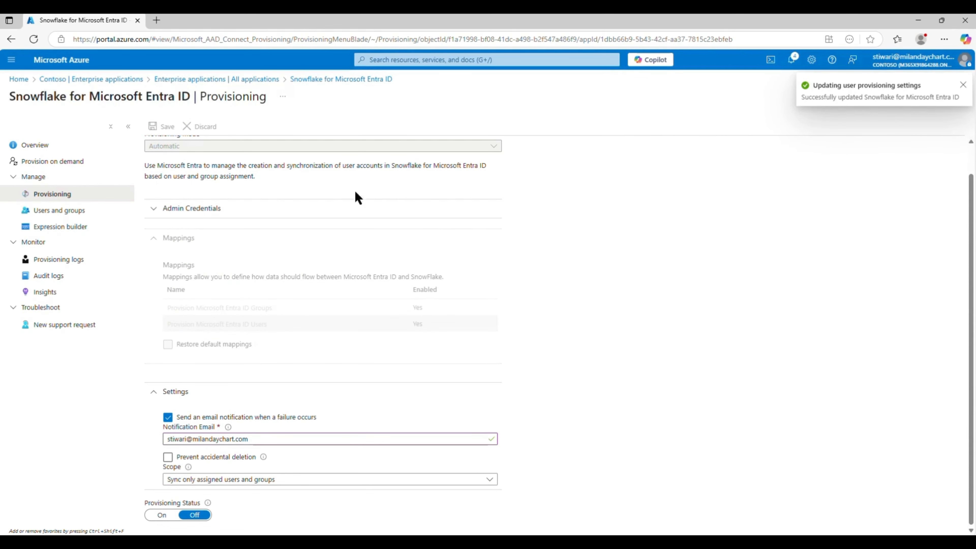
- Open the app's Users and groups page, with Azure home opened in a separate tab
{"action": "left_click", "coordinate": [56, 210]}
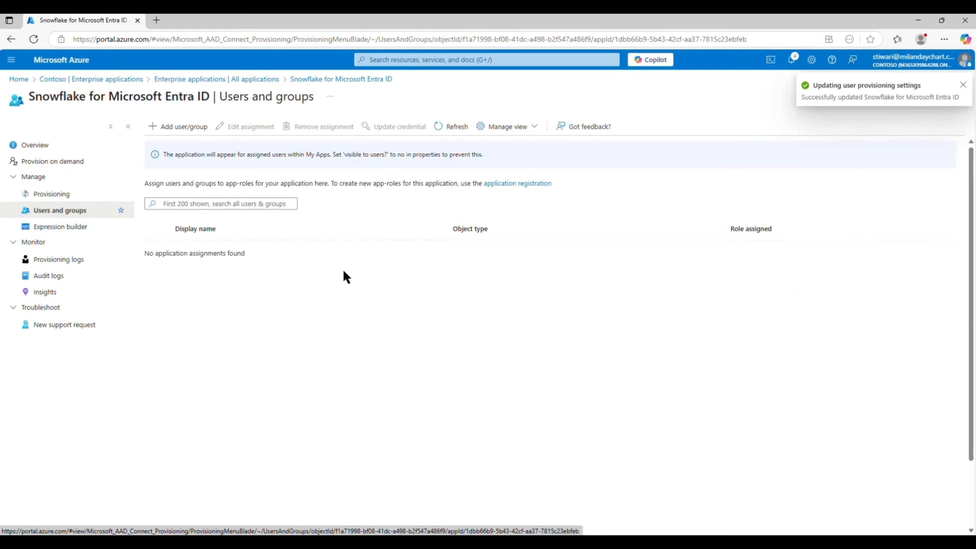
{"action": "right_click", "coordinate": [72, 63]}
{"action": "left_click", "coordinate": [96, 68]}
{"action": "left_click", "coordinate": [208, 20]}
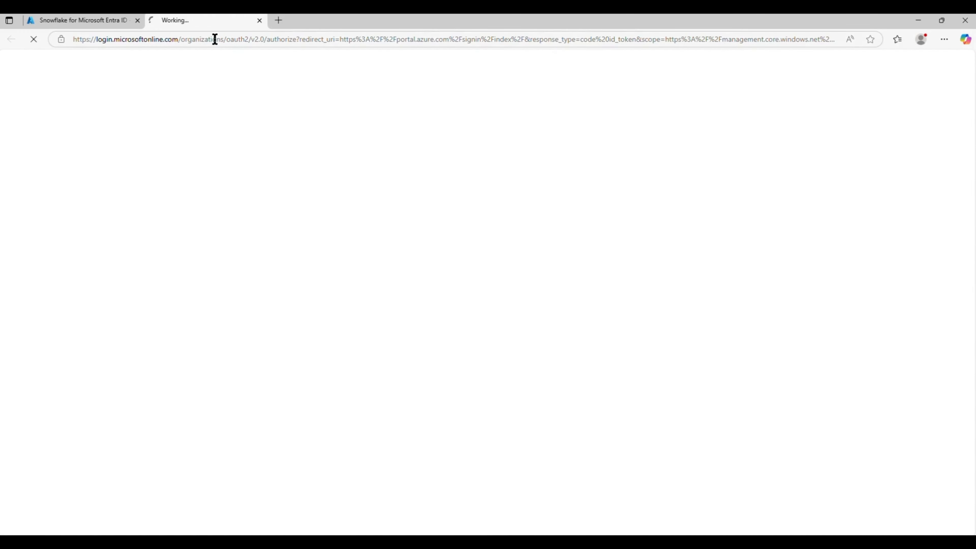
{"action": "left_click", "coordinate": [98, 21]}
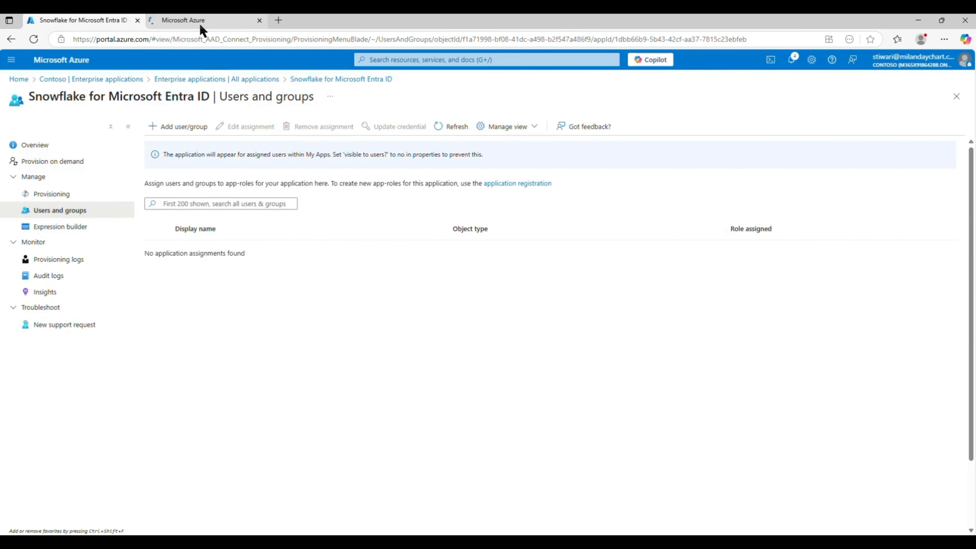
- Start a new assignment and select the Snowflake Lab group, found by searching 'snow'
{"action": "left_click", "coordinate": [178, 128]}
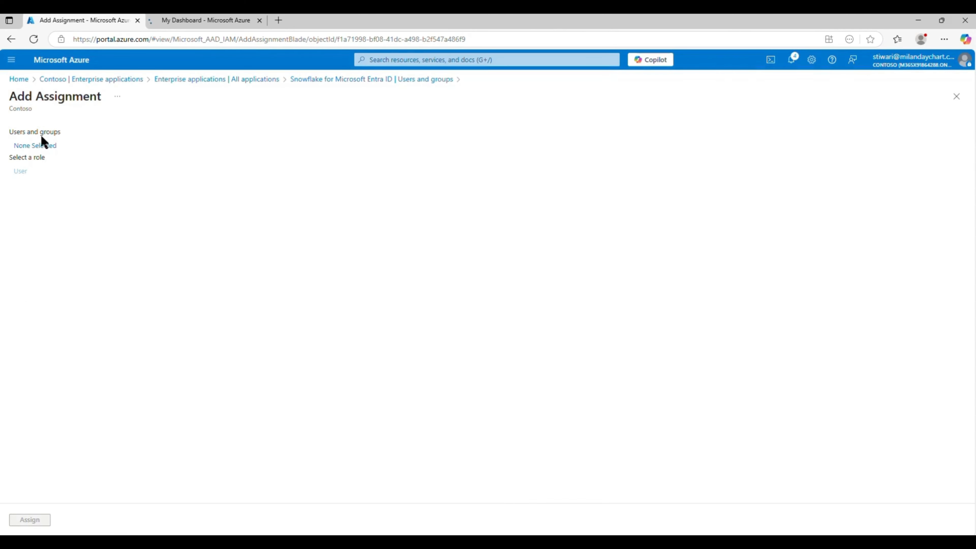
{"action": "left_click", "coordinate": [33, 148]}
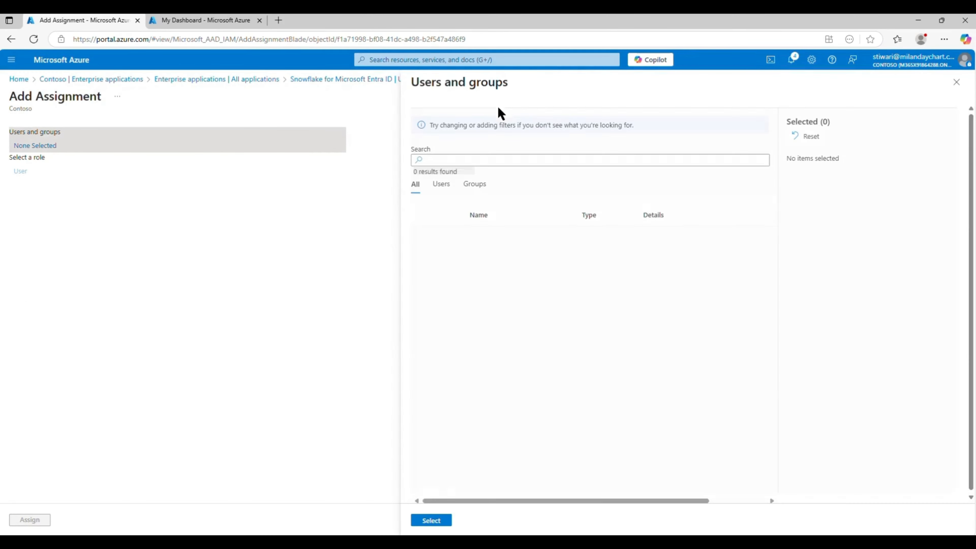
{"action": "left_click", "coordinate": [467, 188]}
{"action": "left_click", "coordinate": [480, 160]}
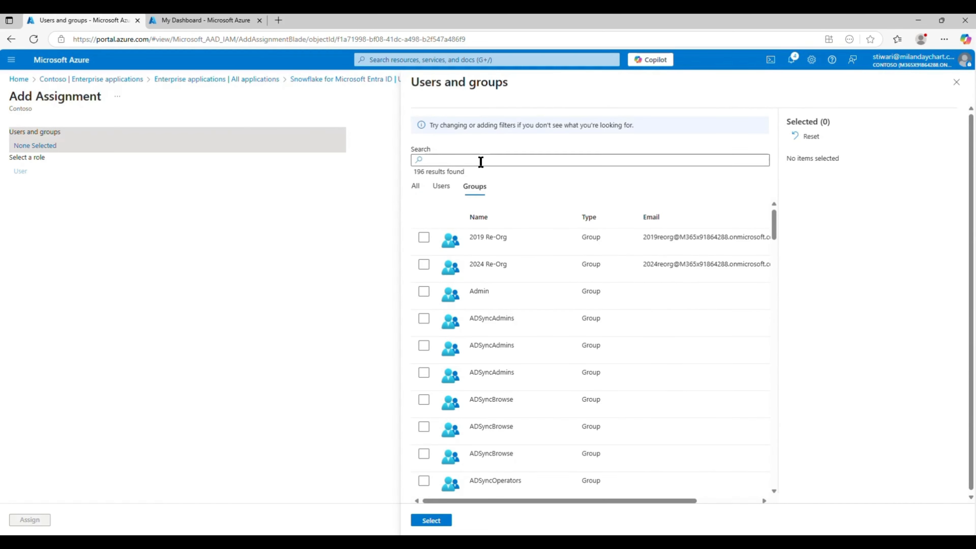
{"action": "type", "text": "snow"}
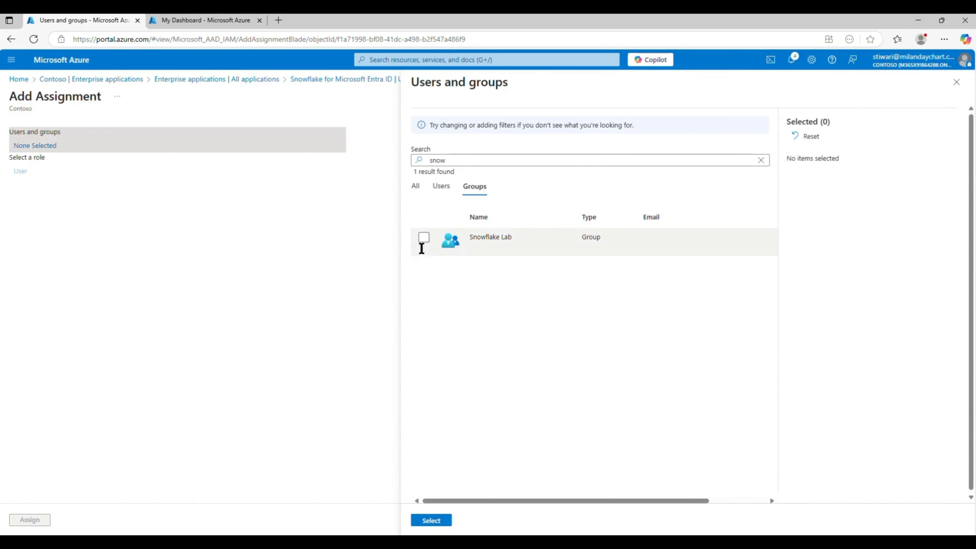
{"action": "left_click", "coordinate": [423, 239]}
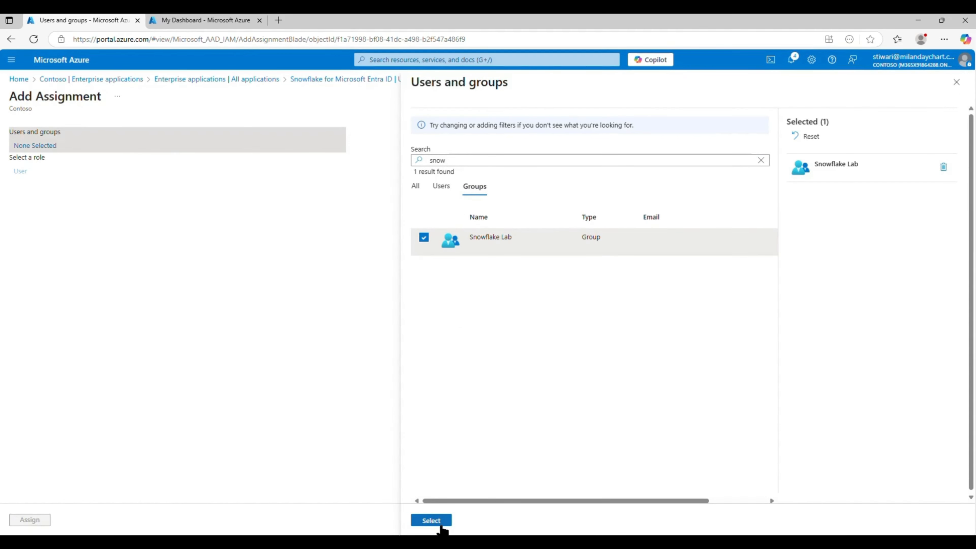
{"action": "left_click", "coordinate": [431, 521]}
{"action": "mouse_move", "coordinate": [39, 527]}
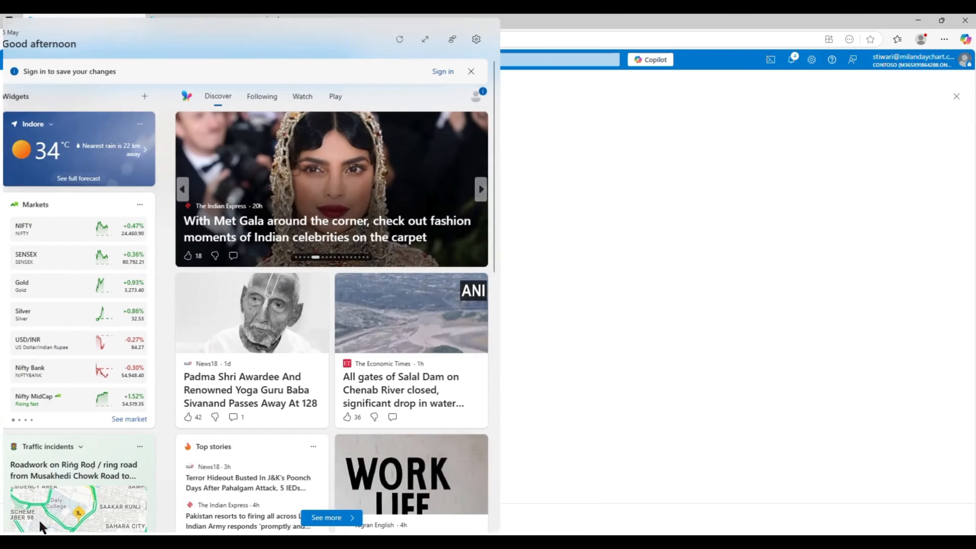
{"action": "left_click", "coordinate": [143, 475]}
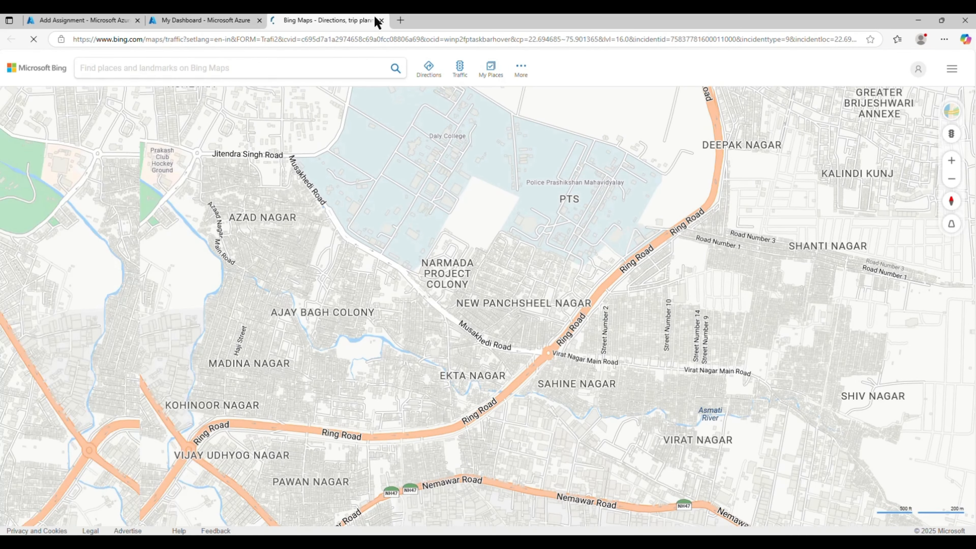
- Close the stray Bing Maps tab, assign Snowflake Lab with the User role, and review the group
{"action": "key", "text": "ctrl+w"}
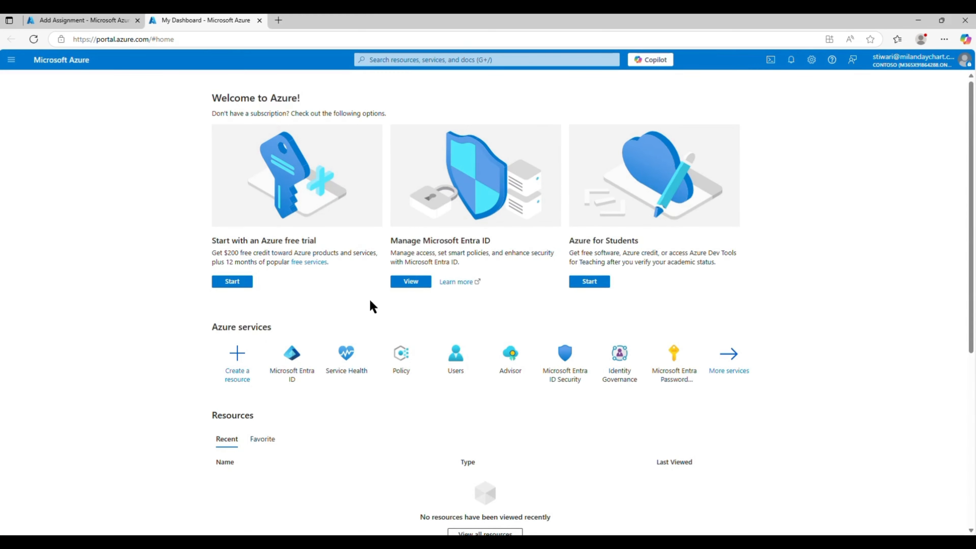
{"action": "left_click", "coordinate": [108, 24]}
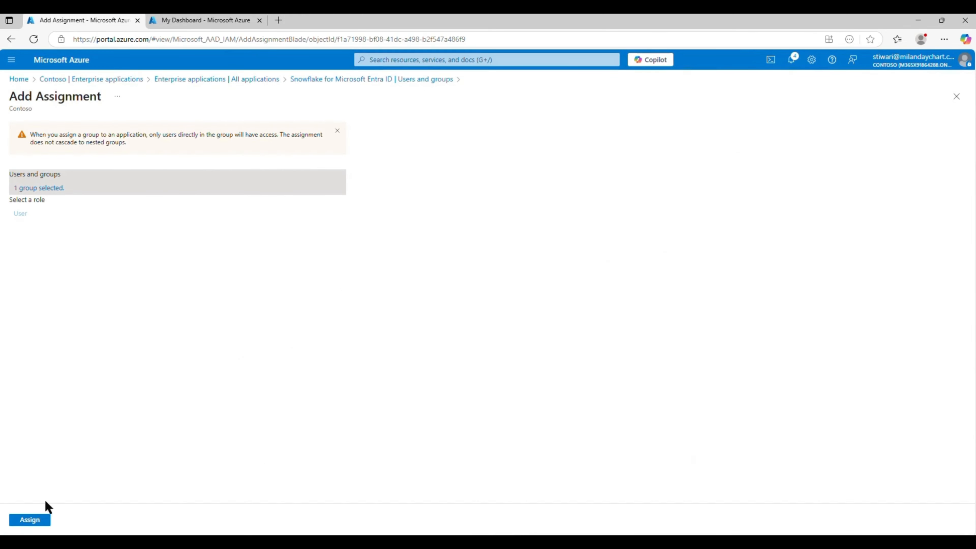
{"action": "left_click", "coordinate": [43, 522]}
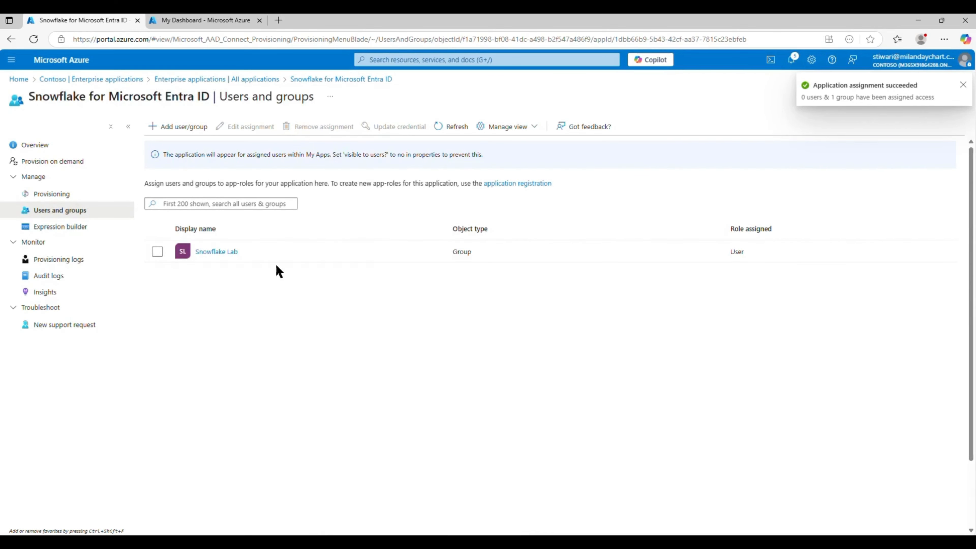
{"action": "left_click", "coordinate": [233, 253]}
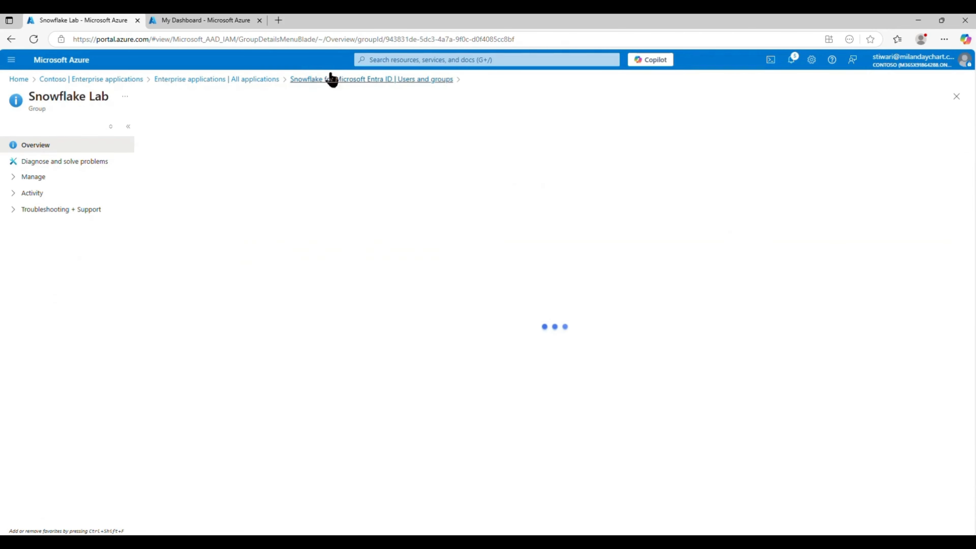
{"action": "left_click", "coordinate": [321, 79]}
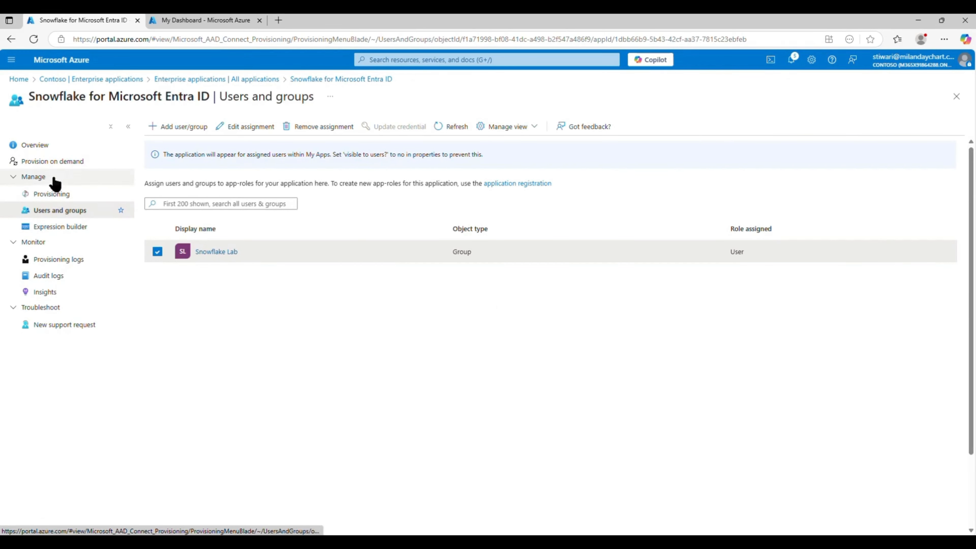
{"action": "left_click", "coordinate": [49, 195]}
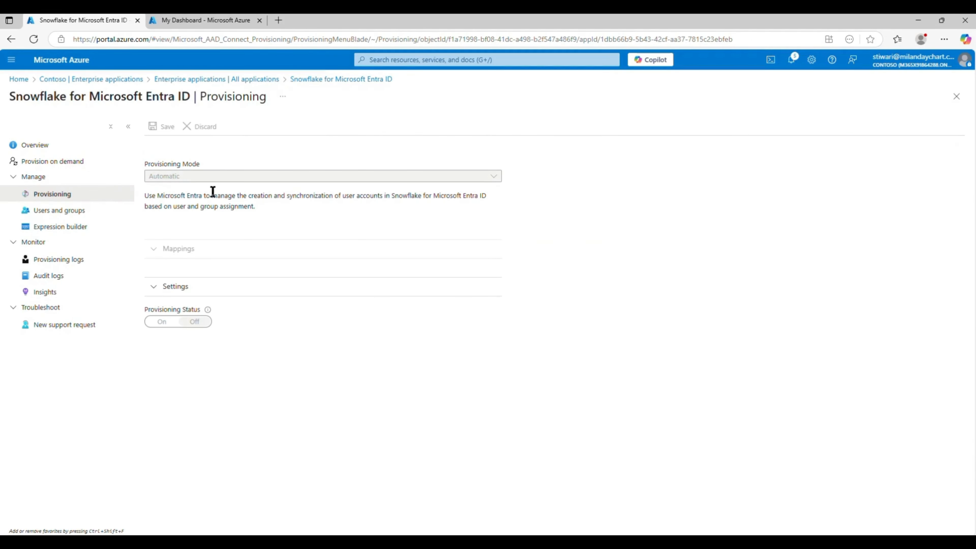
- Switch Provisioning Status to On and save the provisioning settings
{"action": "left_click", "coordinate": [172, 342]}
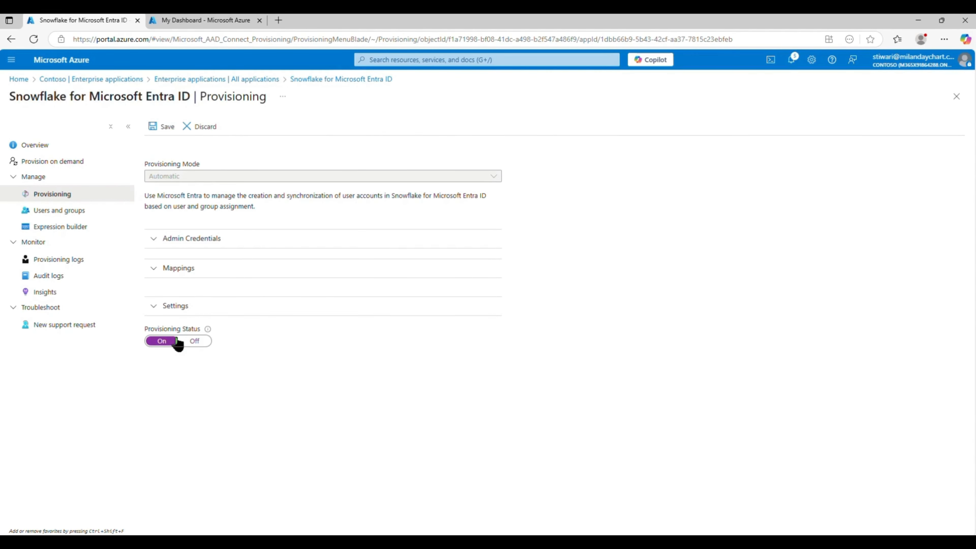
{"action": "left_click", "coordinate": [164, 128]}
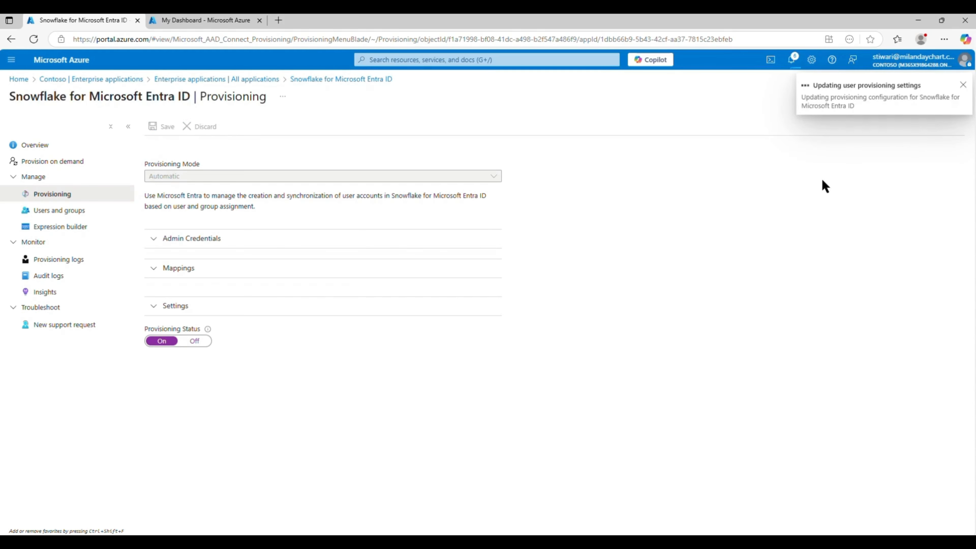
{"action": "left_click", "coordinate": [58, 146]}
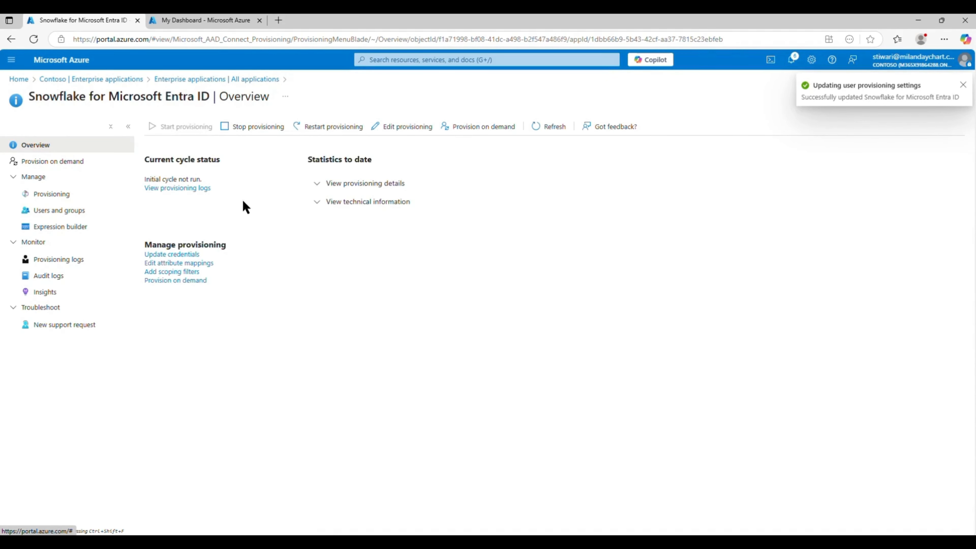
- Check the provisioning details: initial cycle complete with 21 users and 1 group, 40-minute interval
{"action": "left_click", "coordinate": [318, 202]}
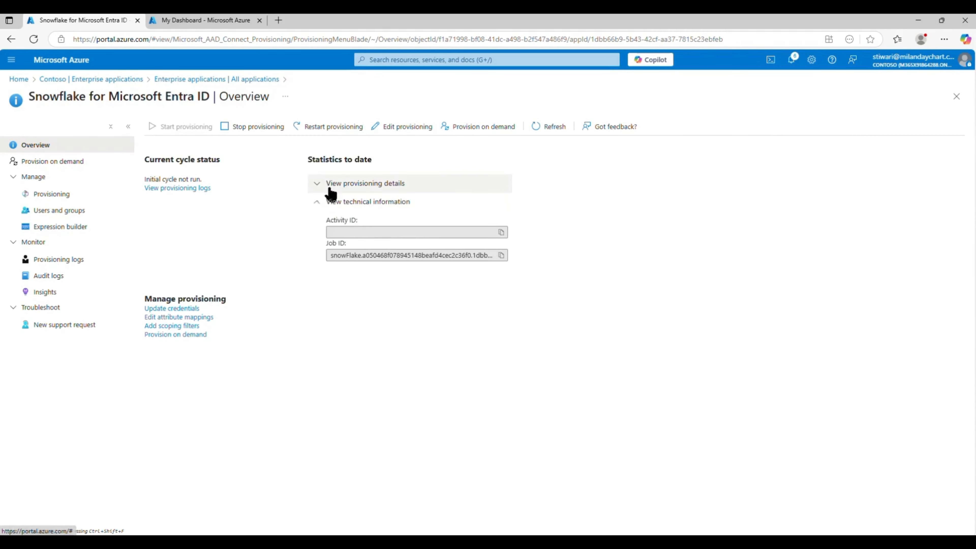
{"action": "left_click", "coordinate": [331, 184]}
{"action": "left_click_drag", "start_coordinate": [464, 244], "coordinate": [339, 241]}
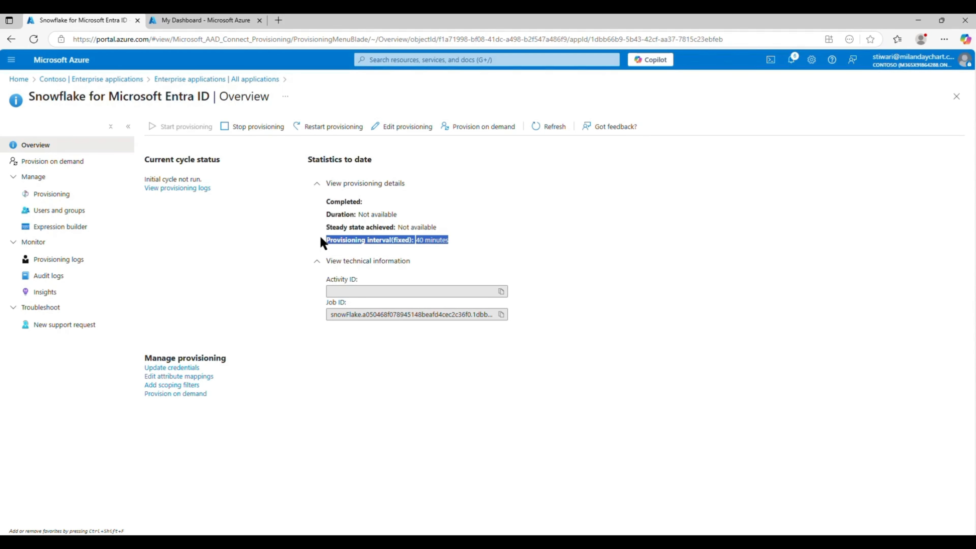
{"action": "left_click_drag", "start_coordinate": [321, 240], "coordinate": [458, 241]}
{"action": "left_click", "coordinate": [349, 197]}
{"action": "left_click", "coordinate": [529, 254]}
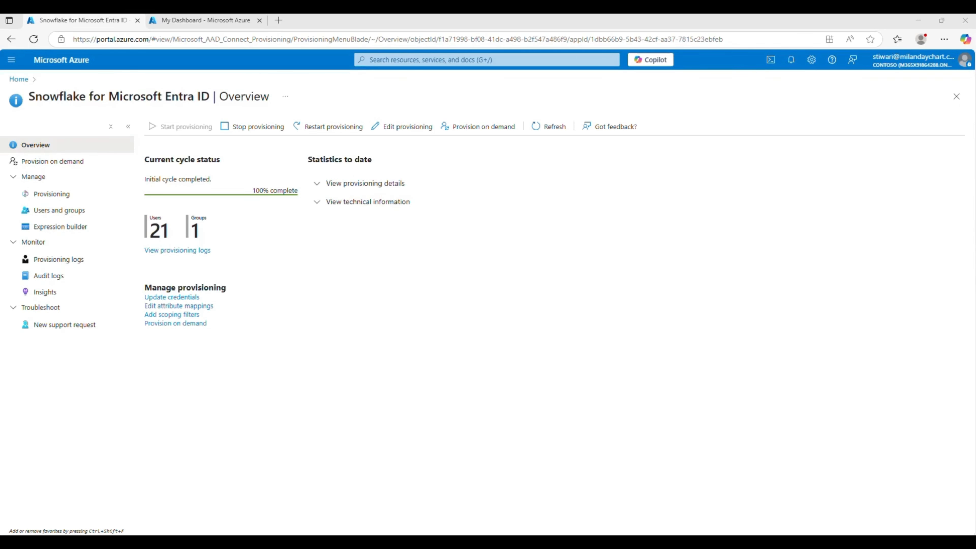
{"action": "key", "text": "alt+Tab"}
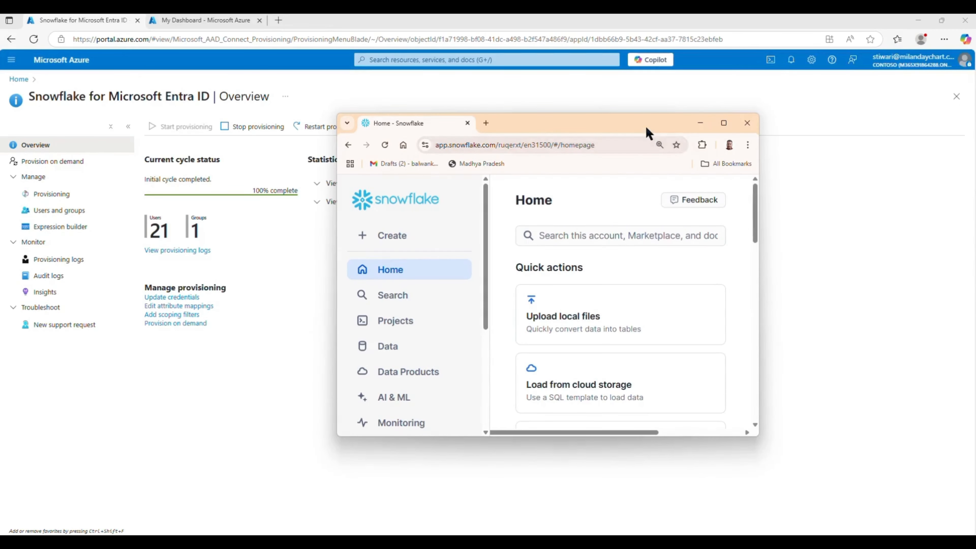
- Maximize Snowflake and review Admin > Users & Roles: 23 users, mostly owned by AAD_PROVISIONER
{"action": "double_click", "coordinate": [645, 128]}
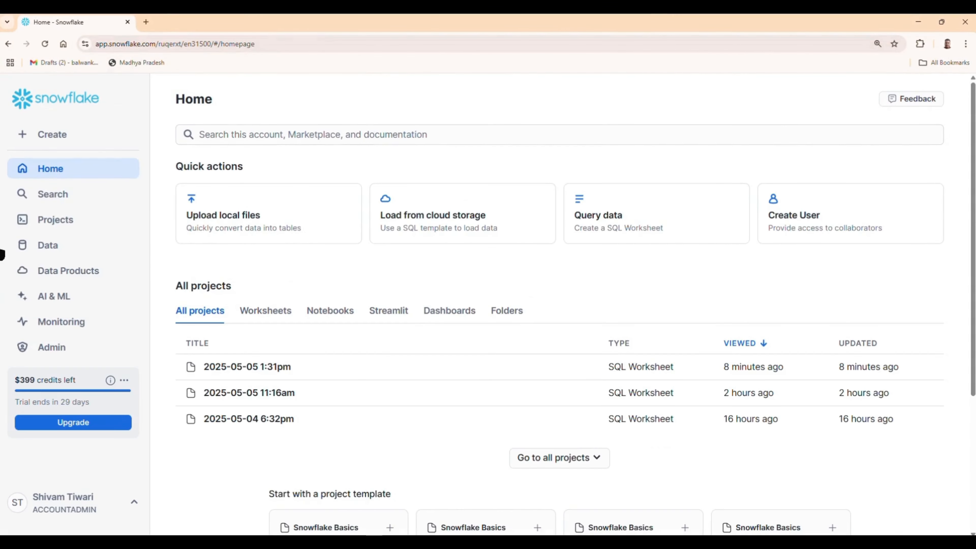
{"action": "left_click", "coordinate": [58, 346]}
{"action": "scroll", "coordinate": [96, 297], "scroll_direction": "down", "scroll_amount": 3}
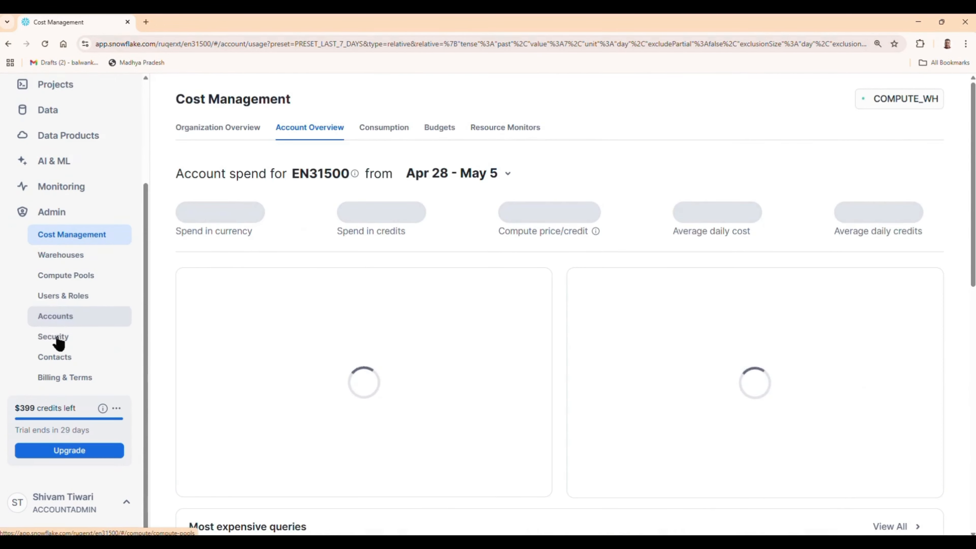
{"action": "left_click", "coordinate": [63, 302]}
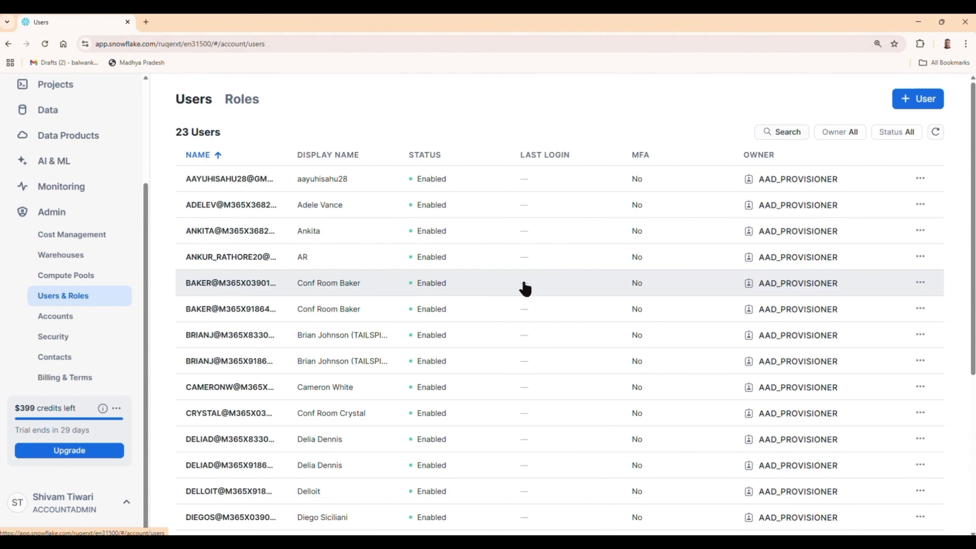
{"action": "scroll", "coordinate": [640, 243], "scroll_direction": "down", "scroll_amount": 6}
{"action": "scroll", "coordinate": [259, 219], "scroll_direction": "up", "scroll_amount": 5}
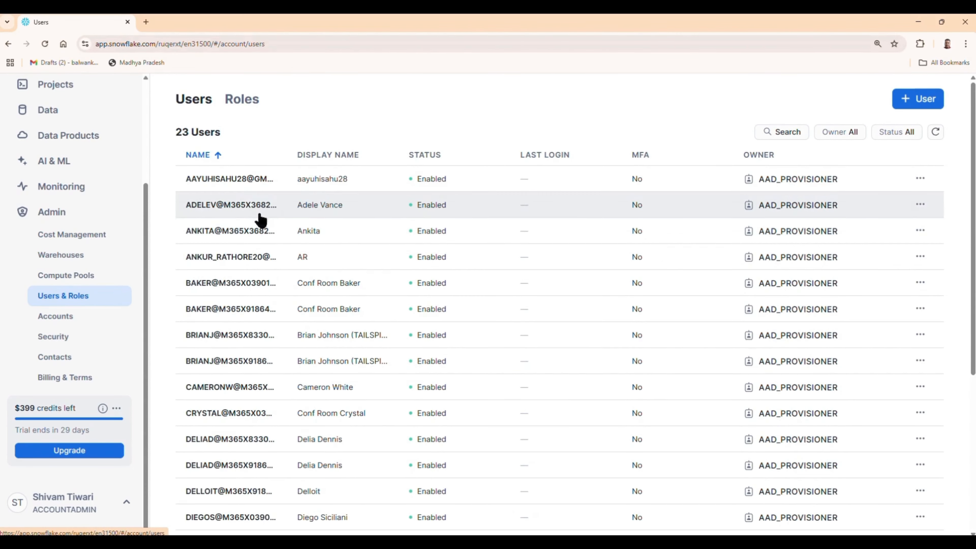
{"action": "scroll", "coordinate": [242, 380], "scroll_direction": "down", "scroll_amount": 5}
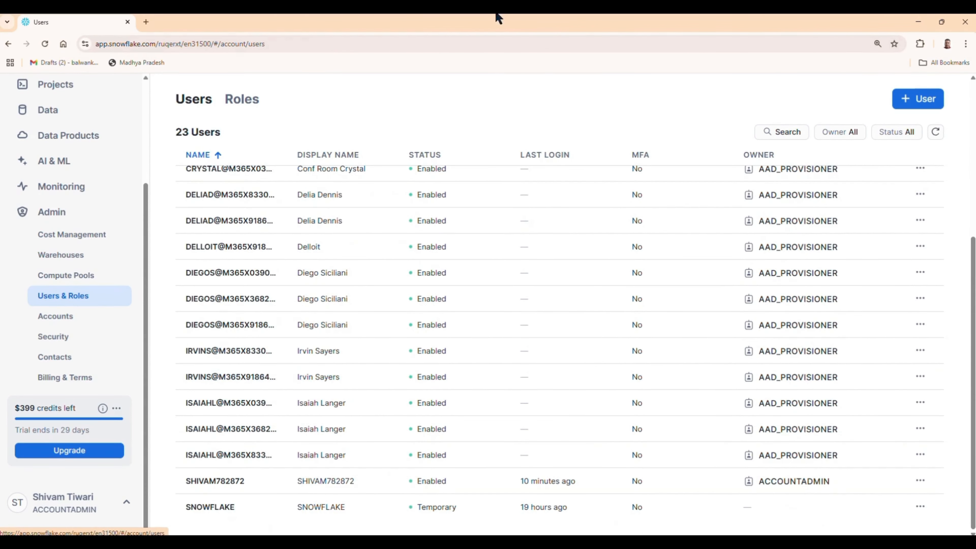
{"action": "left_click_drag", "start_coordinate": [584, 30], "coordinate": [650, 95]}
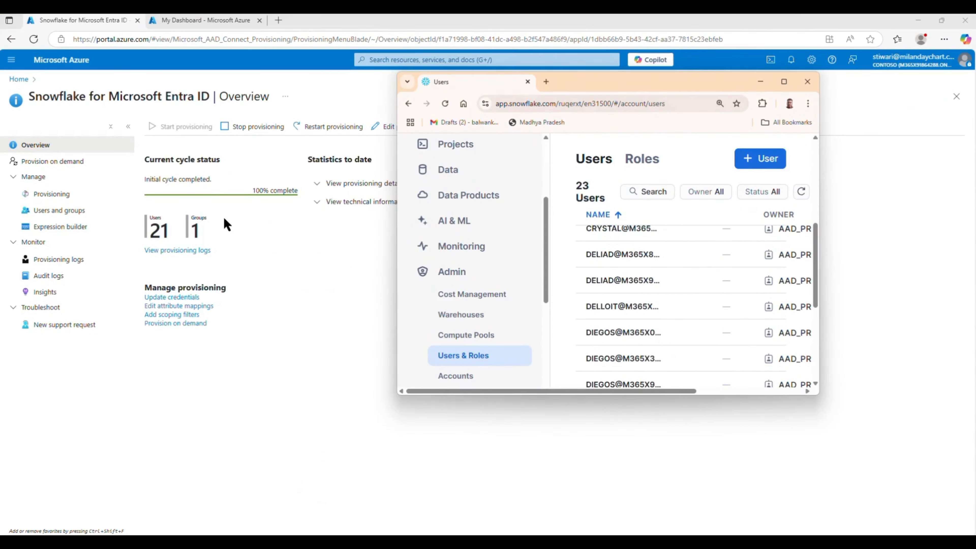
- Open the Snowflake Lab group's Members list from the app's Users and groups
{"action": "left_click", "coordinate": [50, 210]}
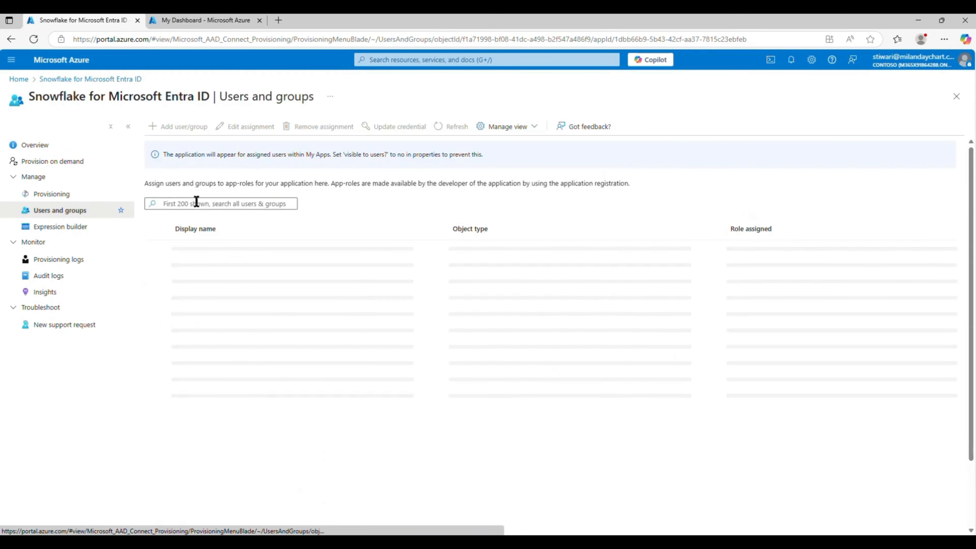
{"action": "left_click", "coordinate": [200, 251]}
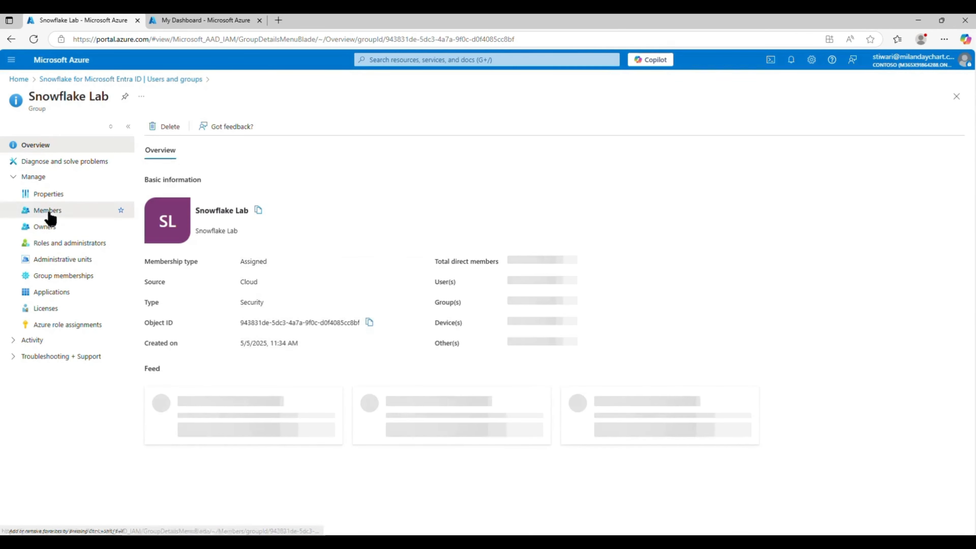
{"action": "left_click", "coordinate": [47, 212]}
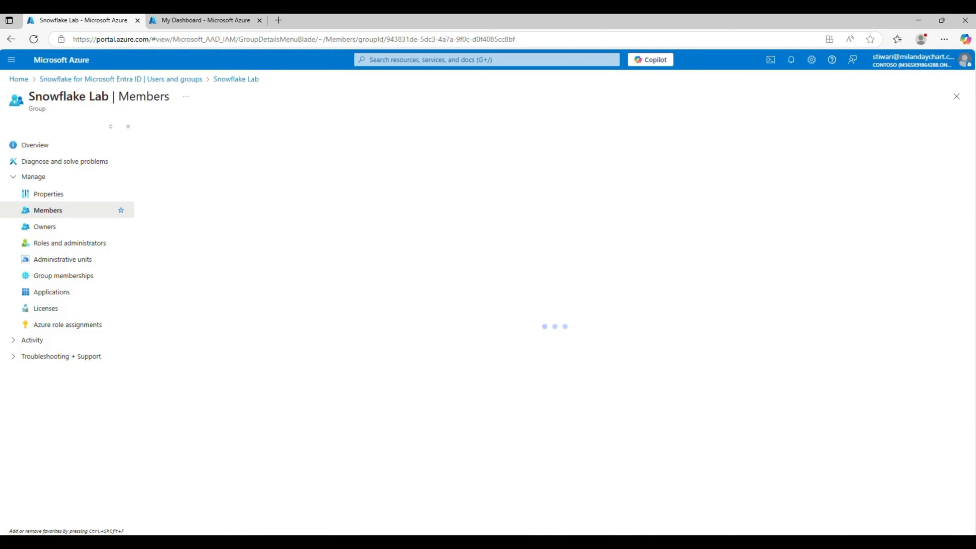
- Compare the 21 group members with Snowflake's Users list, then reopen the Snowflake Lab group overview
{"action": "key", "text": "alt+Tab"}
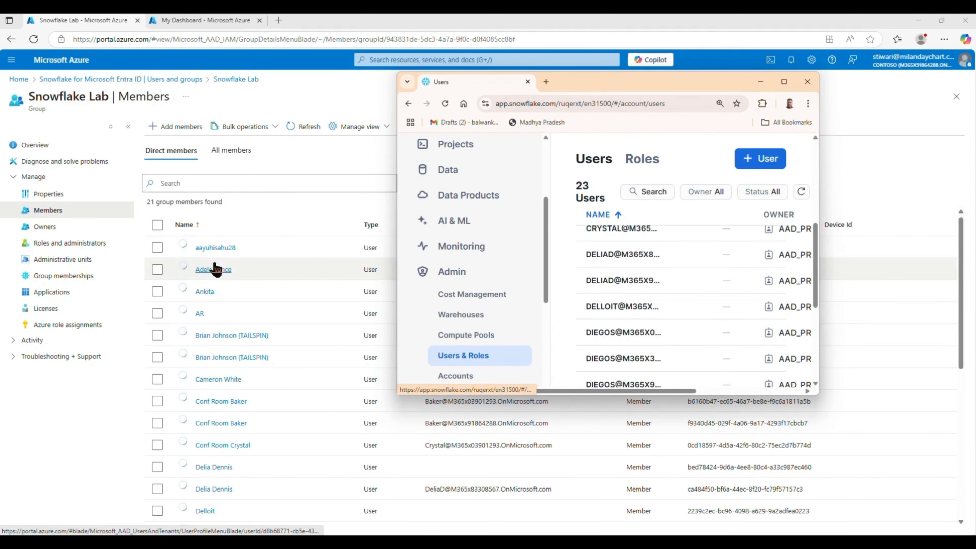
{"action": "scroll", "coordinate": [659, 275], "scroll_direction": "up", "scroll_amount": 5}
{"action": "scroll", "coordinate": [659, 275], "scroll_direction": "up", "scroll_amount": 2}
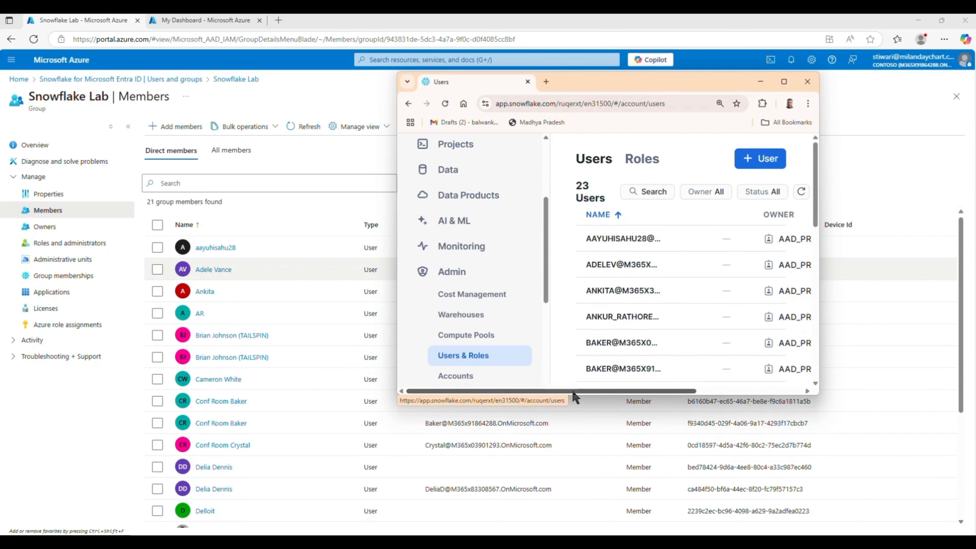
{"action": "left_click_drag", "start_coordinate": [589, 392], "coordinate": [531, 398]}
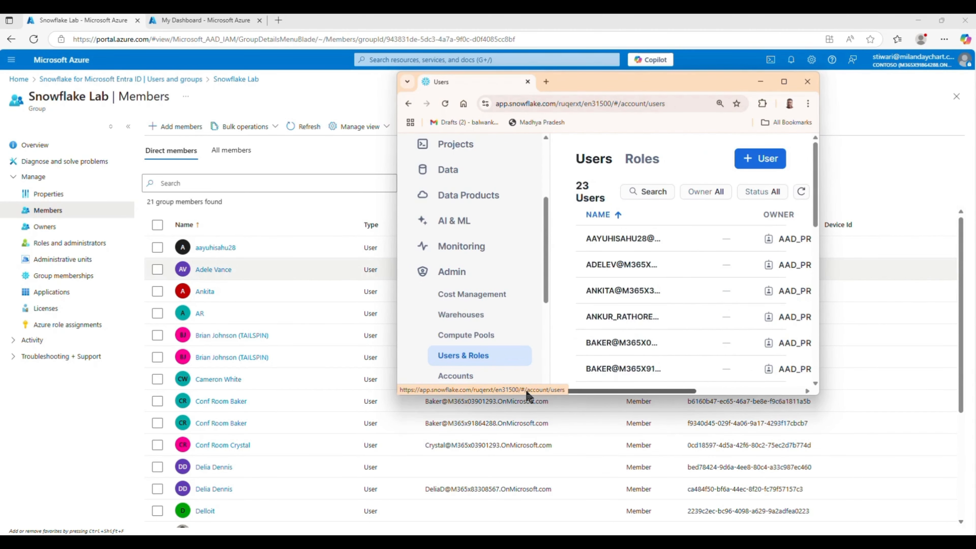
{"action": "left_click", "coordinate": [786, 82]}
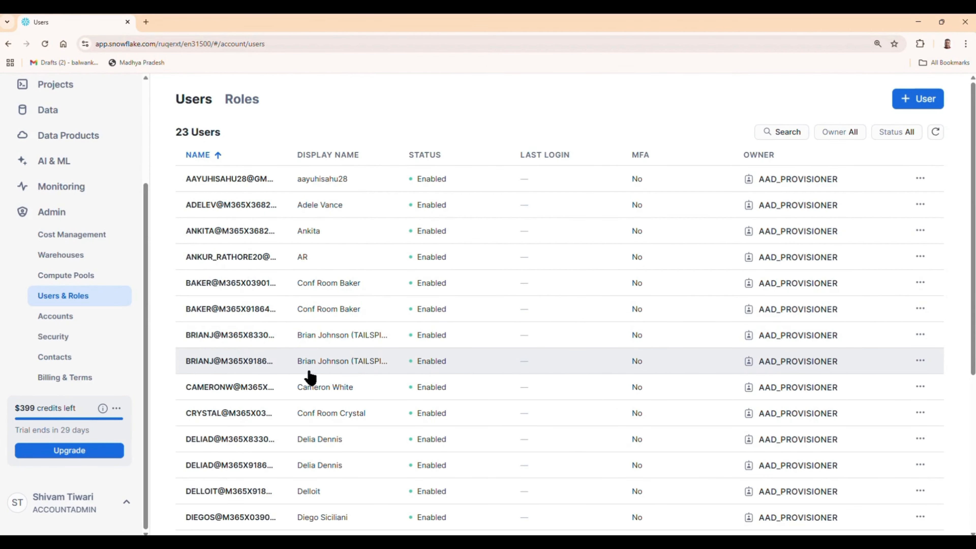
{"action": "left_click", "coordinate": [913, 22]}
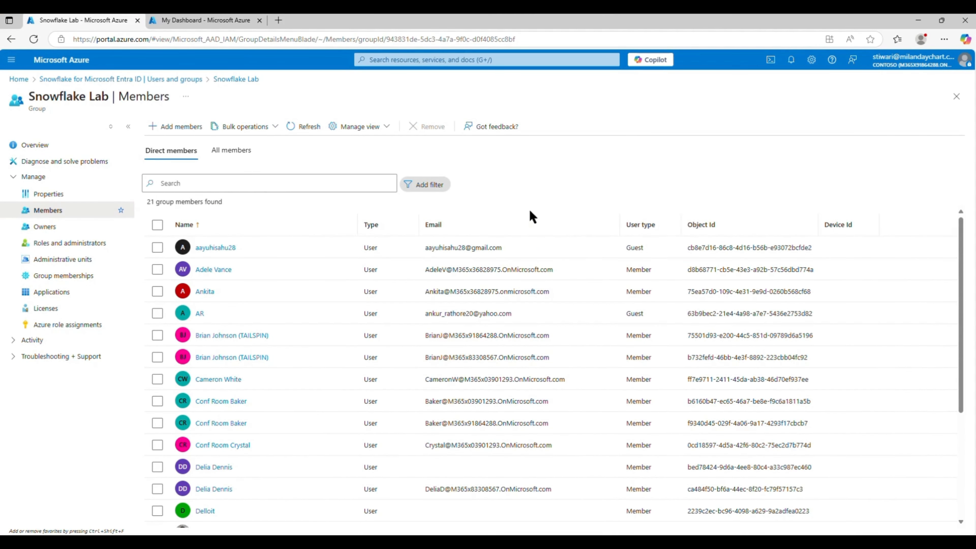
{"action": "left_click", "coordinate": [175, 79]}
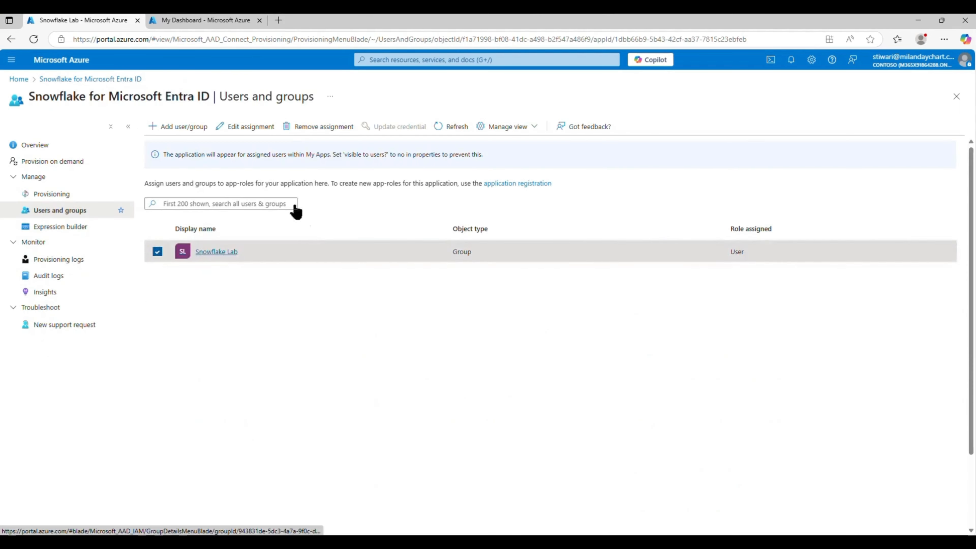
{"action": "left_click", "coordinate": [218, 252]}
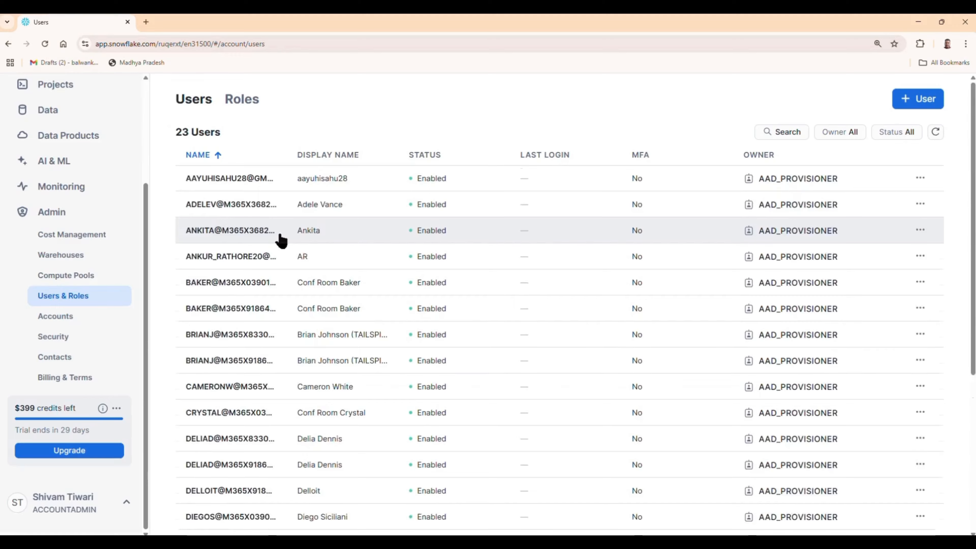
{"action": "scroll", "coordinate": [279, 240], "scroll_direction": "down", "scroll_amount": 7}
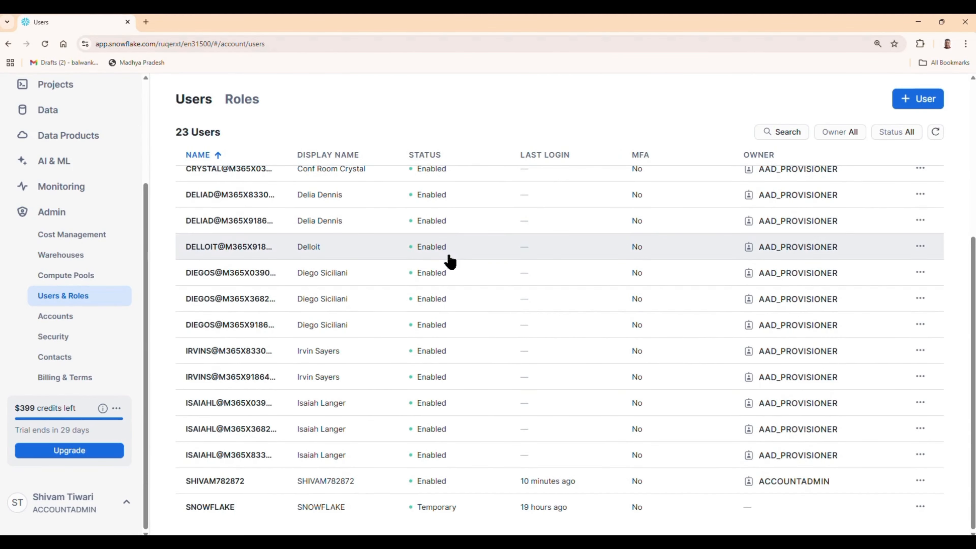
{"action": "left_click_drag", "start_coordinate": [660, 518], "coordinate": [814, 518]}
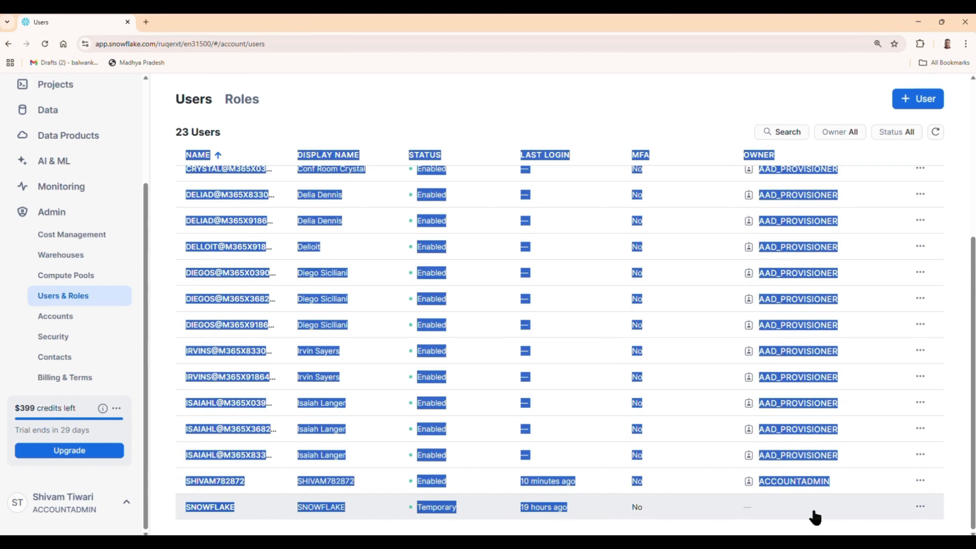
{"action": "left_click", "coordinate": [956, 410]}
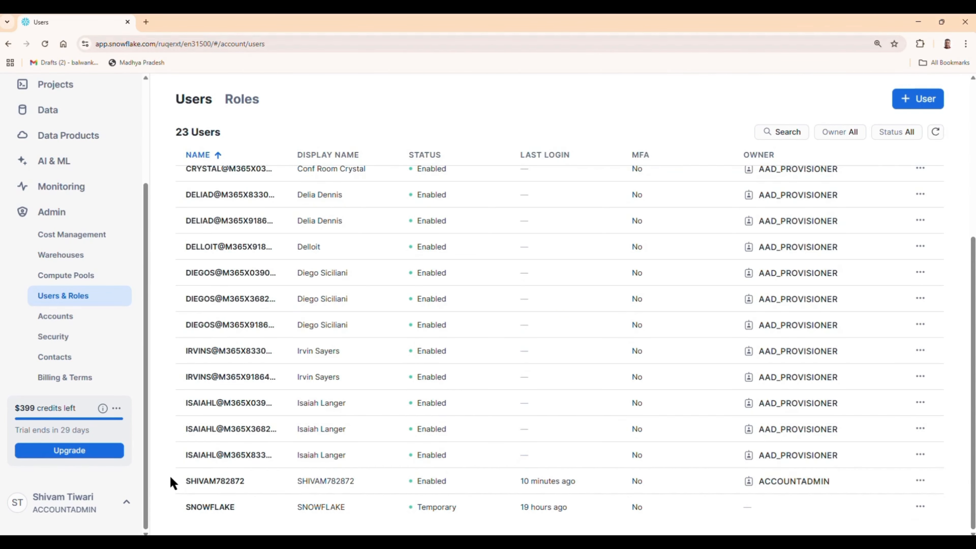
{"action": "left_click_drag", "start_coordinate": [173, 483], "coordinate": [840, 499]}
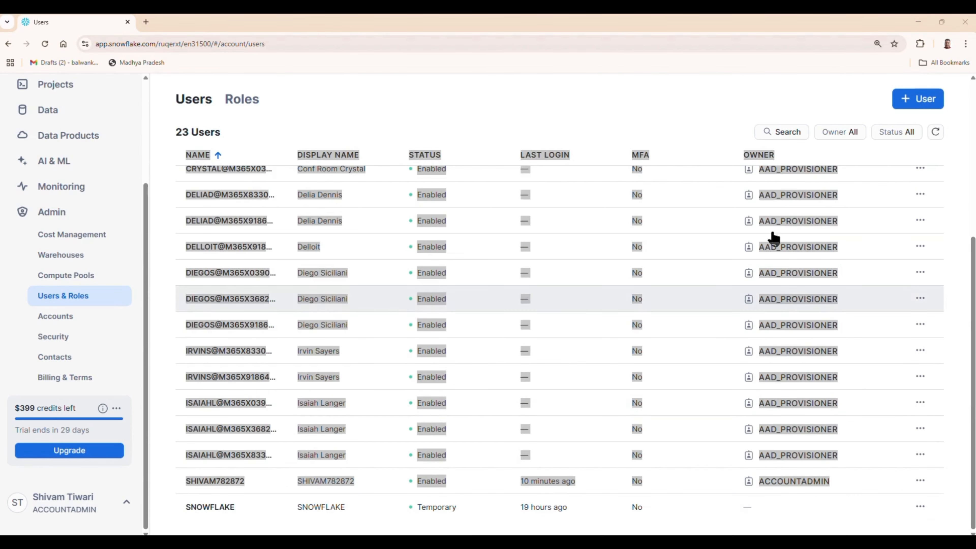
{"action": "left_click", "coordinate": [878, 179]}
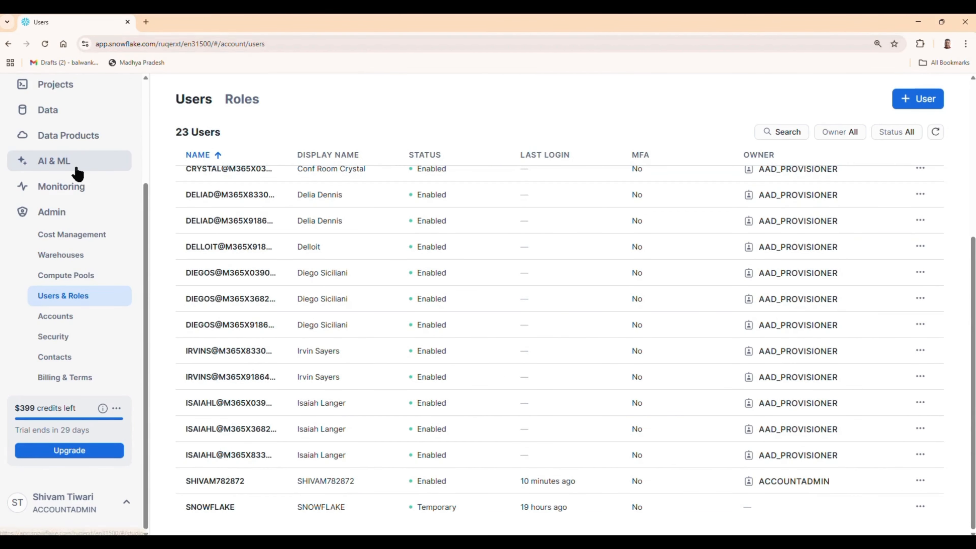
{"action": "scroll", "coordinate": [77, 171], "scroll_direction": "up", "scroll_amount": 4}
{"action": "left_click", "coordinate": [62, 196]}
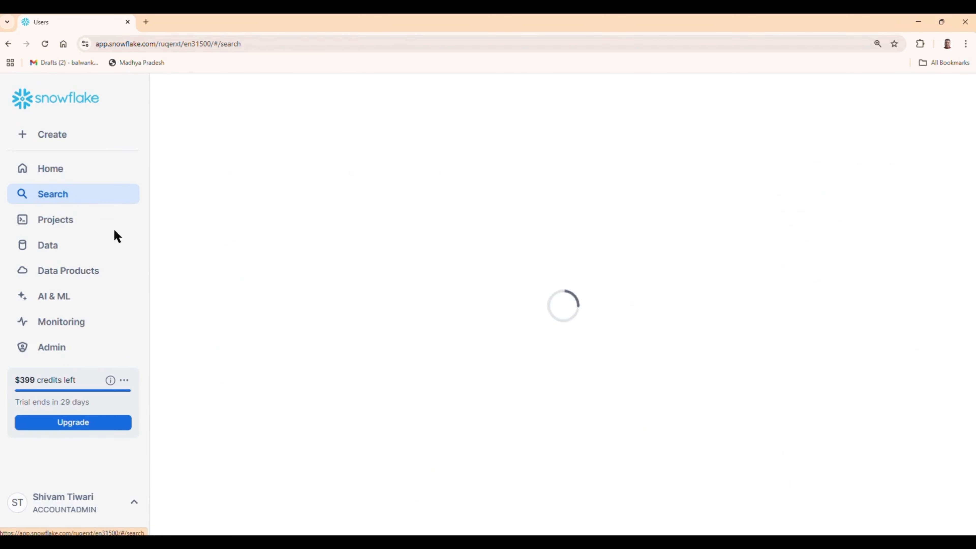
{"action": "left_click", "coordinate": [52, 225]}
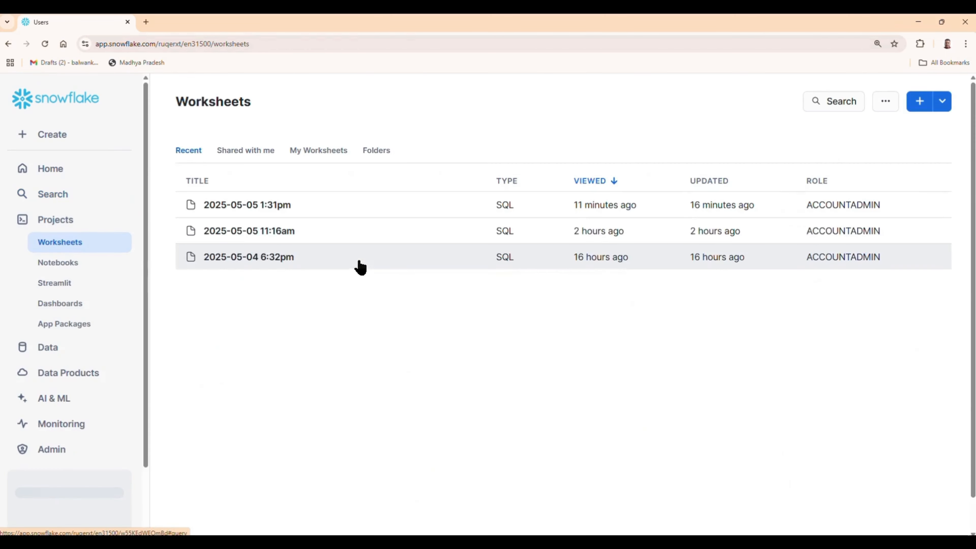
{"action": "left_click", "coordinate": [276, 209]}
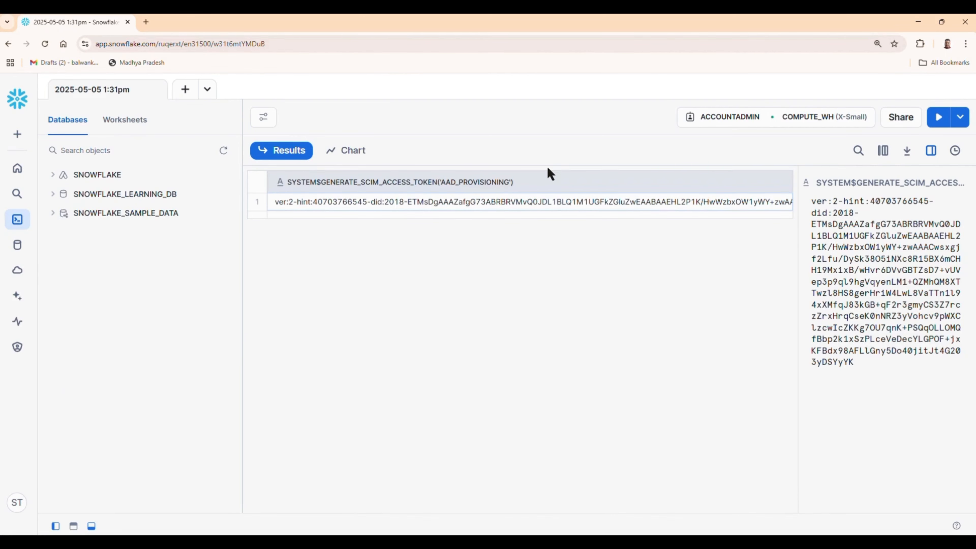
{"action": "left_click_drag", "start_coordinate": [551, 165], "coordinate": [473, 467]}
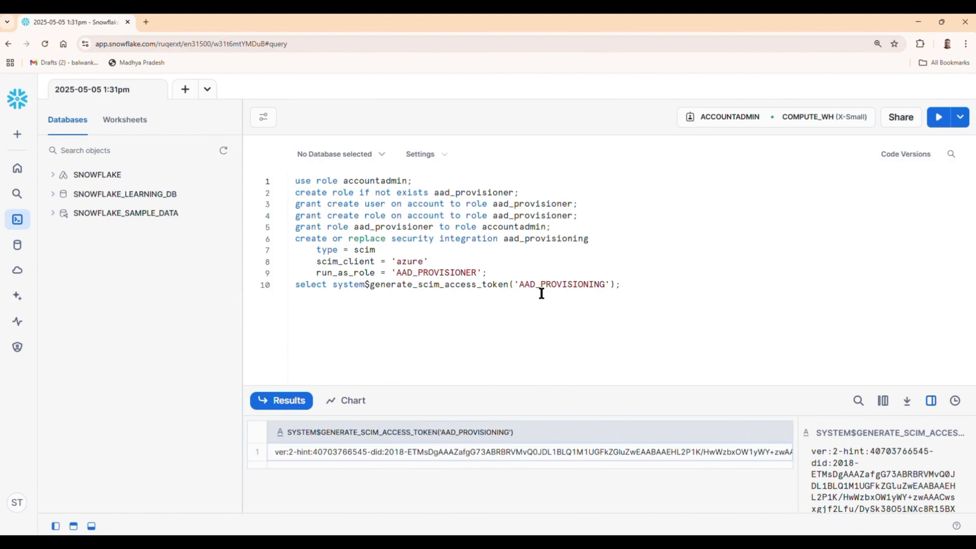
{"action": "left_click_drag", "start_coordinate": [519, 284], "coordinate": [602, 285]}
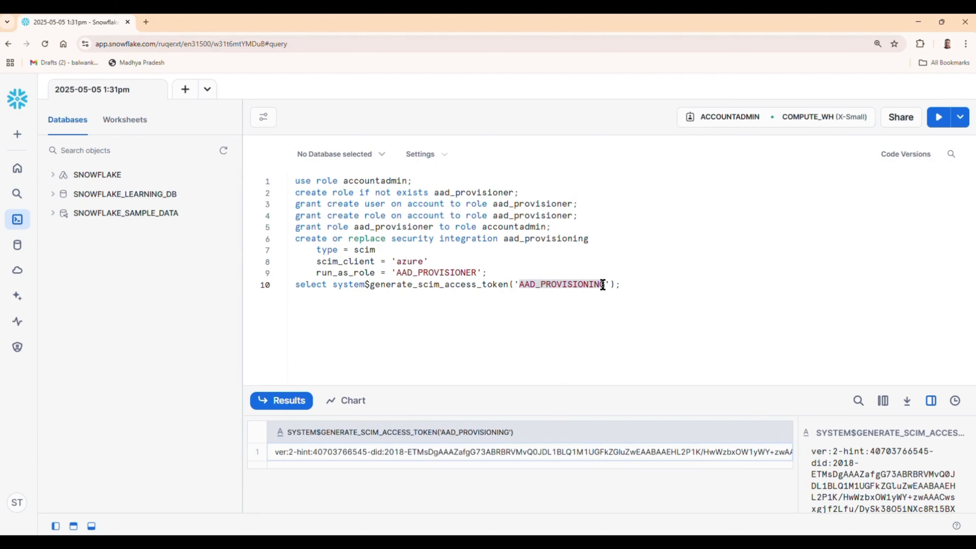
{"action": "left_click", "coordinate": [18, 170]}
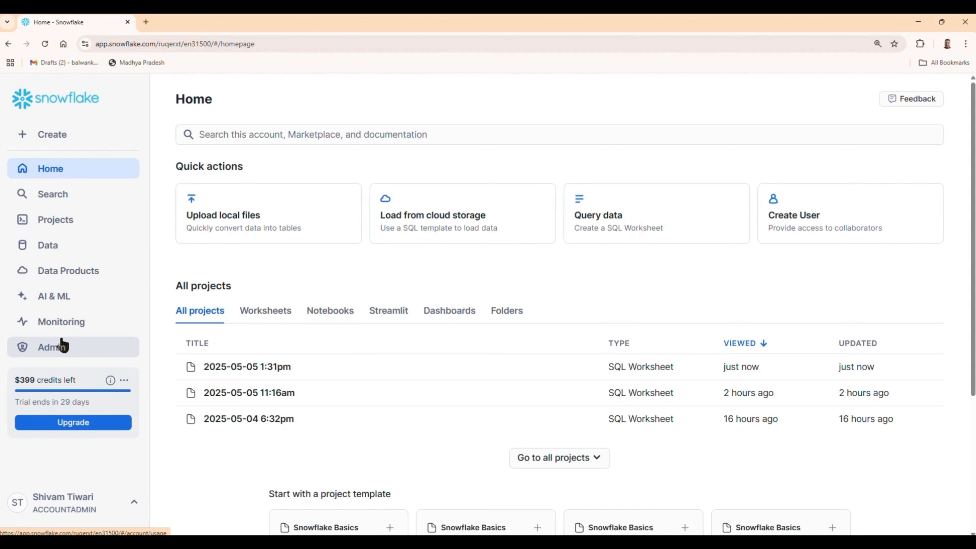
{"action": "left_click", "coordinate": [61, 345]}
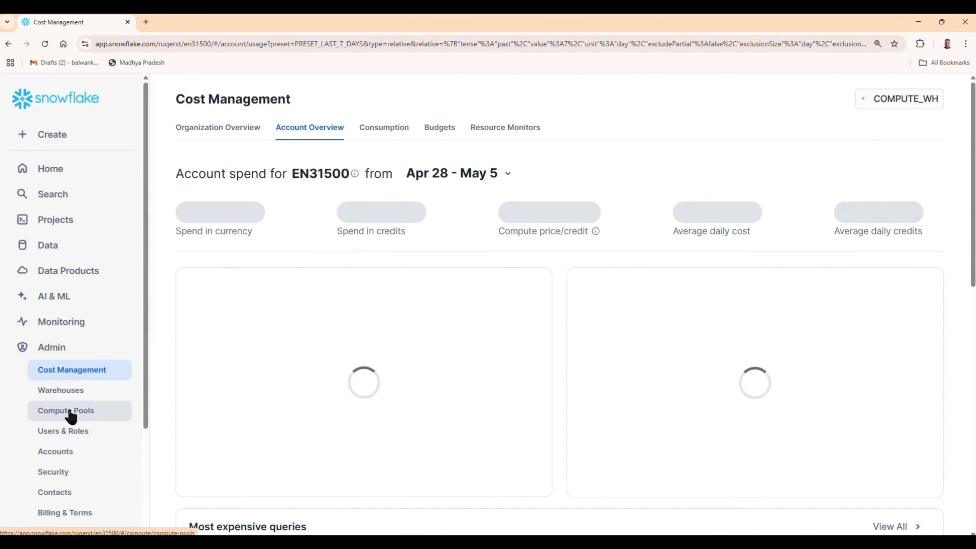
{"action": "left_click", "coordinate": [63, 434]}
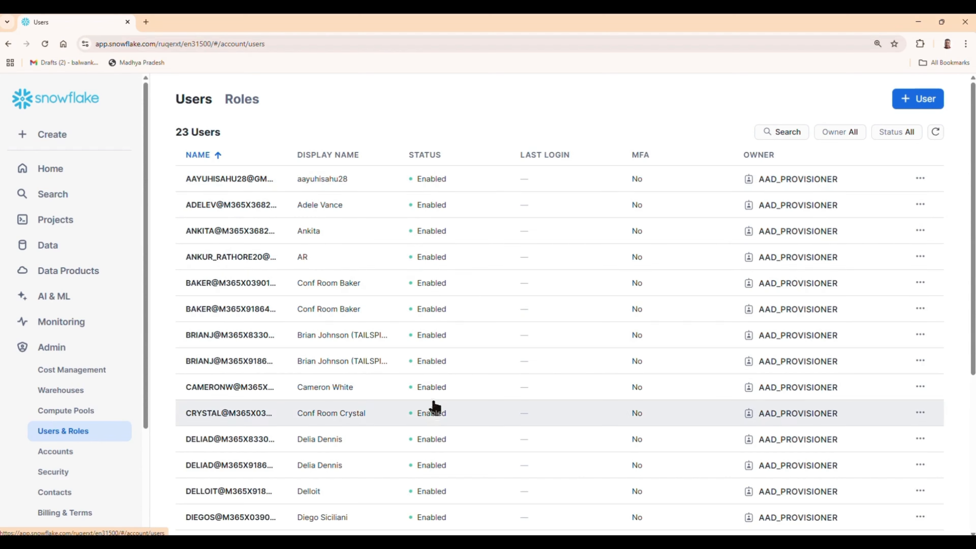
- Open a provisioned user's details and confirm SNOWFLAKE LAB among its granted roles
{"action": "scroll", "coordinate": [435, 411], "scroll_direction": "down", "scroll_amount": 1}
{"action": "scroll", "coordinate": [435, 414], "scroll_direction": "down", "scroll_amount": 5}
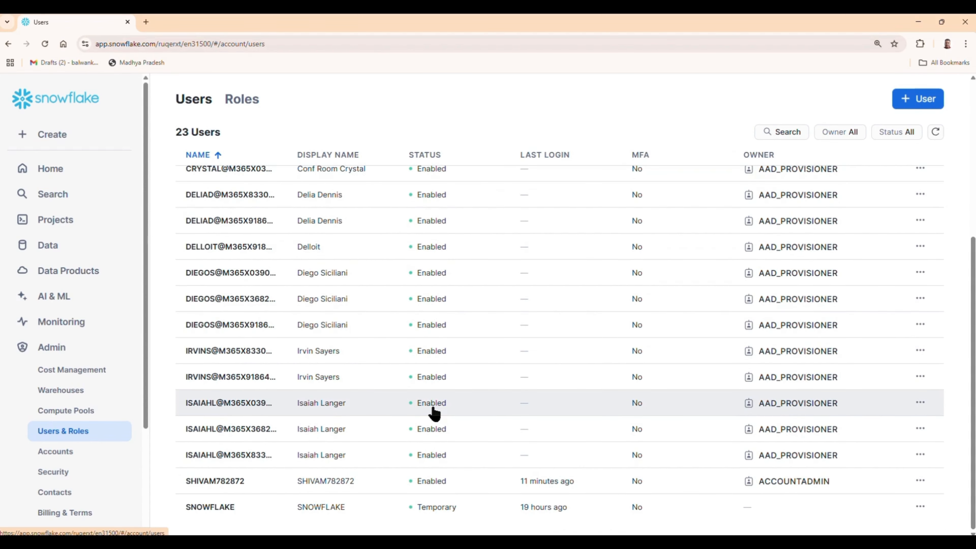
{"action": "scroll", "coordinate": [435, 413], "scroll_direction": "up", "scroll_amount": 5}
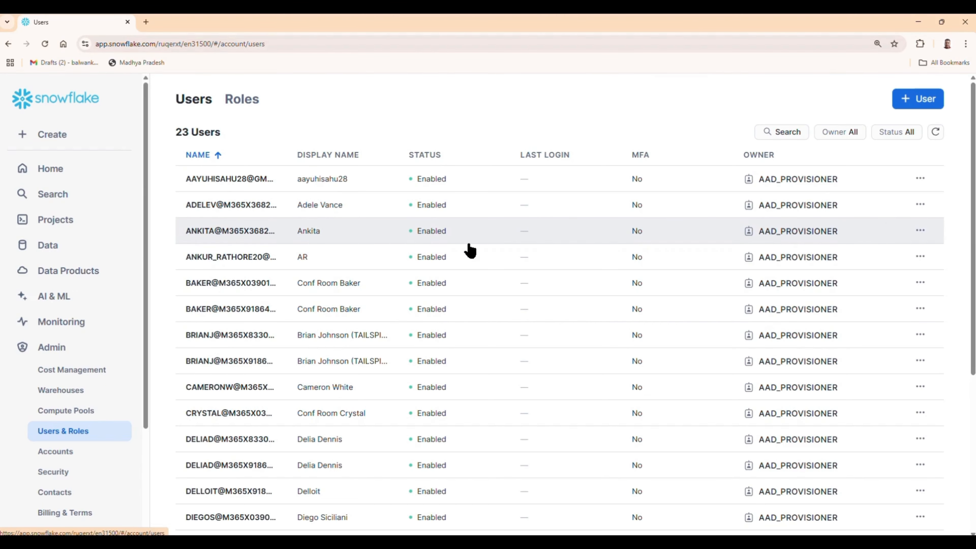
{"action": "left_click", "coordinate": [399, 231]}
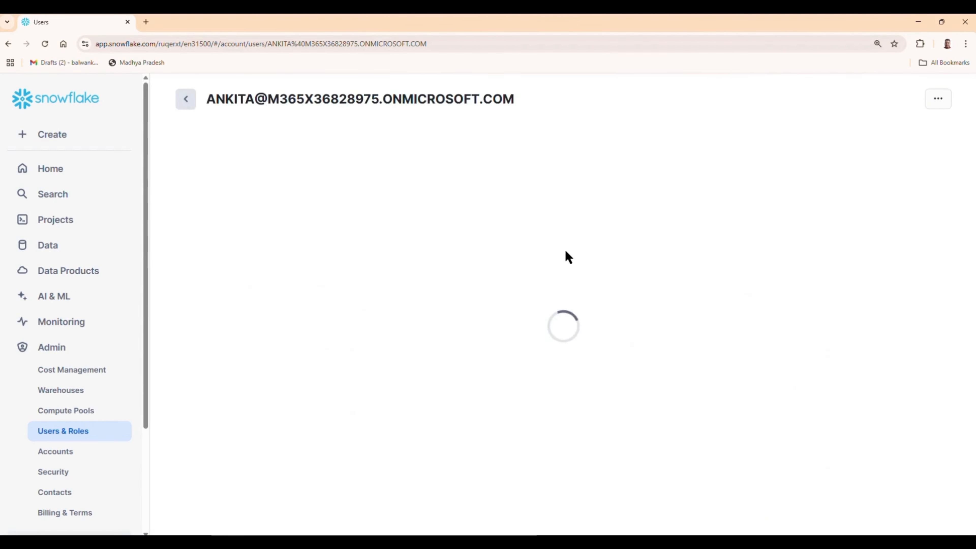
{"action": "scroll", "coordinate": [579, 262], "scroll_direction": "down", "scroll_amount": 4}
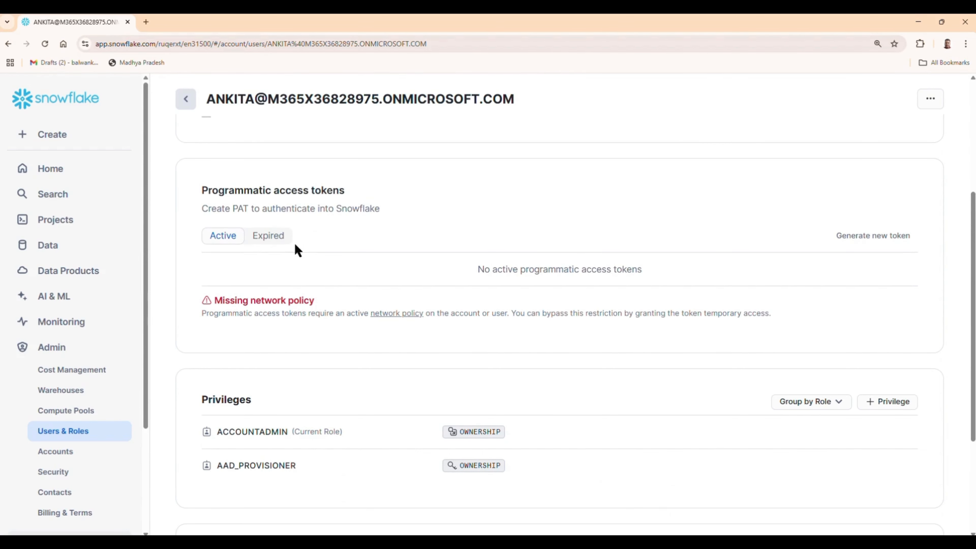
{"action": "scroll", "coordinate": [585, 327], "scroll_direction": "down", "scroll_amount": 4}
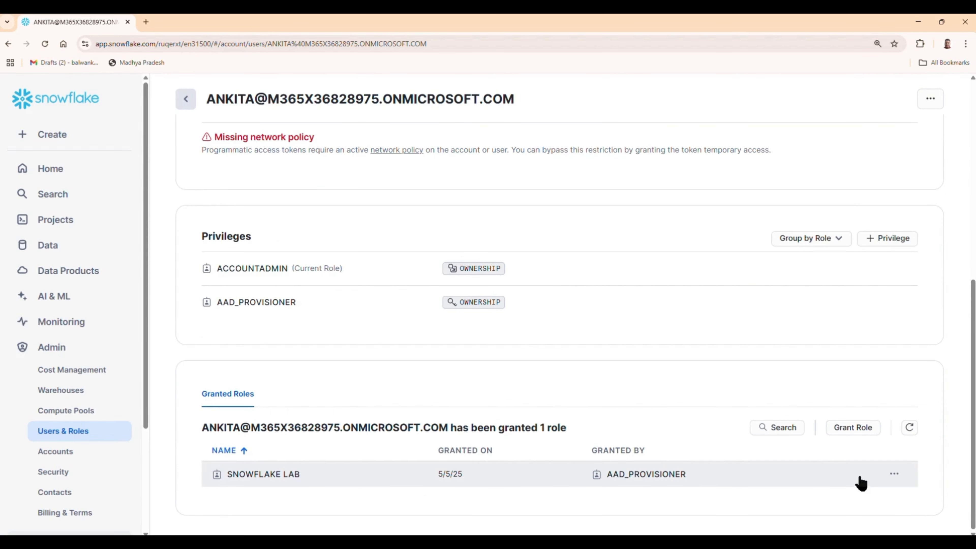
{"action": "scroll", "coordinate": [861, 484], "scroll_direction": "up", "scroll_amount": 8}
{"action": "scroll", "coordinate": [852, 421], "scroll_direction": "up", "scroll_amount": 2}
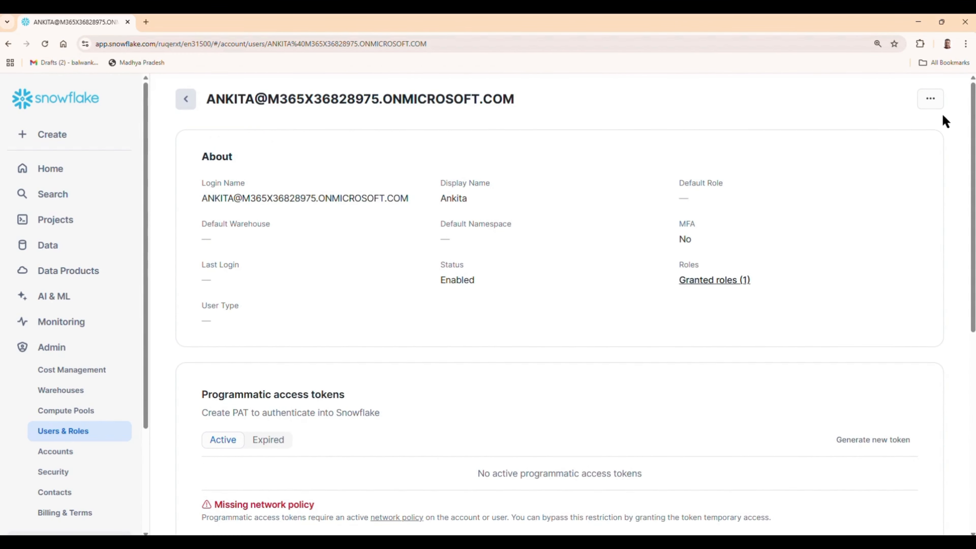
{"action": "left_click", "coordinate": [938, 100]}
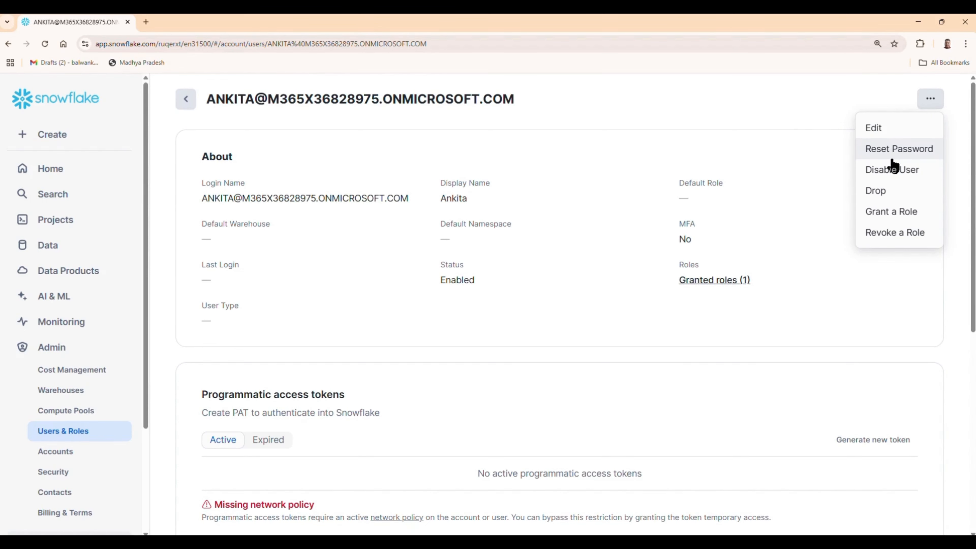
{"action": "left_click", "coordinate": [749, 212]}
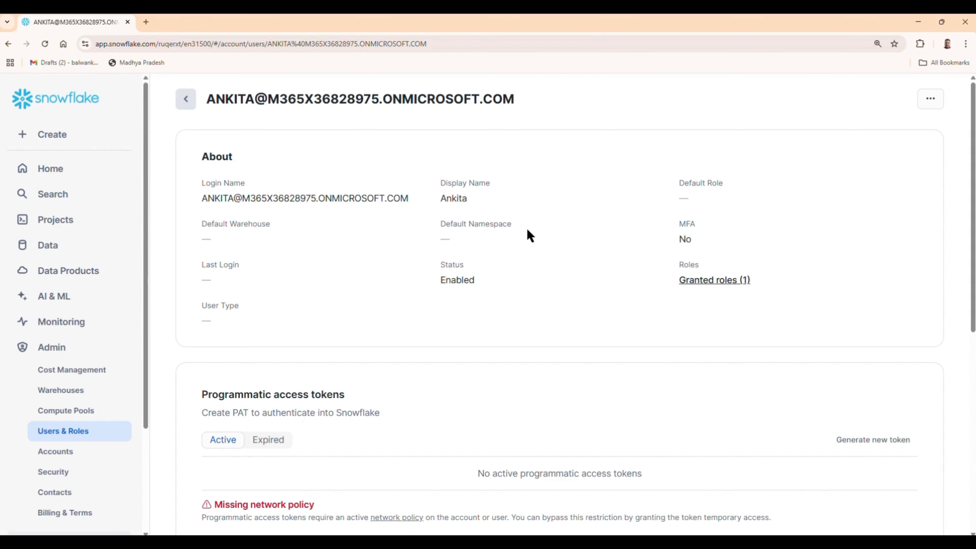
- Return to the Snowflake users list and then to the Home page
{"action": "scroll", "coordinate": [531, 236], "scroll_direction": "down", "scroll_amount": 9}
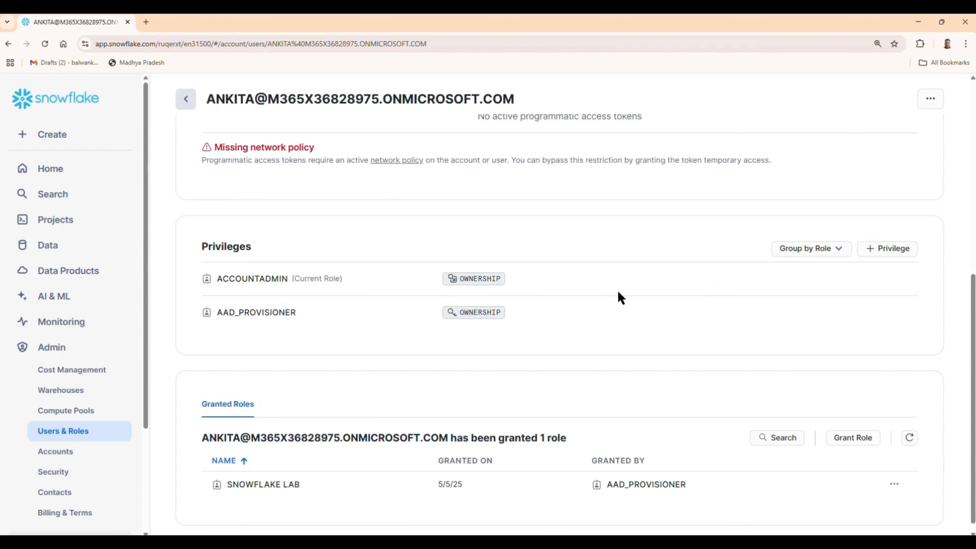
{"action": "scroll", "coordinate": [621, 298], "scroll_direction": "up", "scroll_amount": 9}
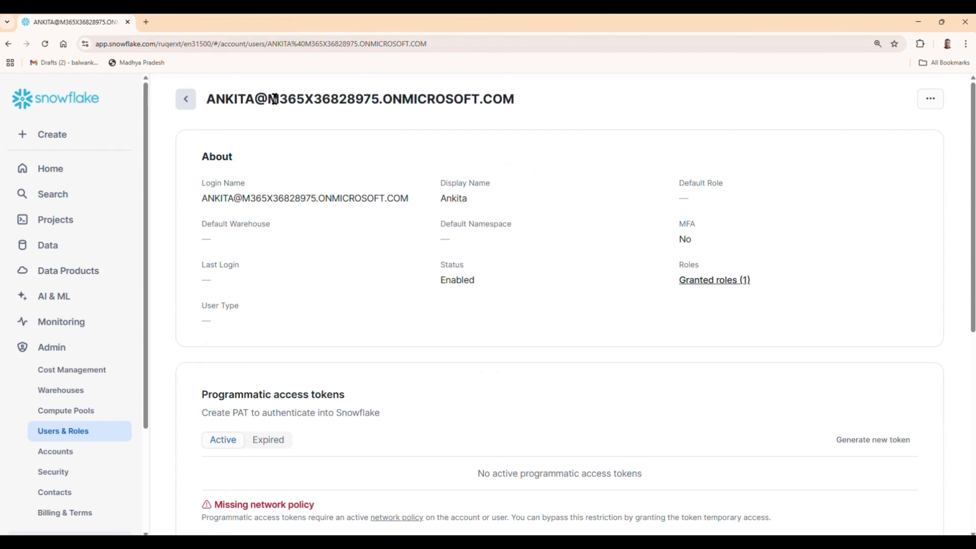
{"action": "left_click_drag", "start_coordinate": [274, 99], "coordinate": [548, 108]}
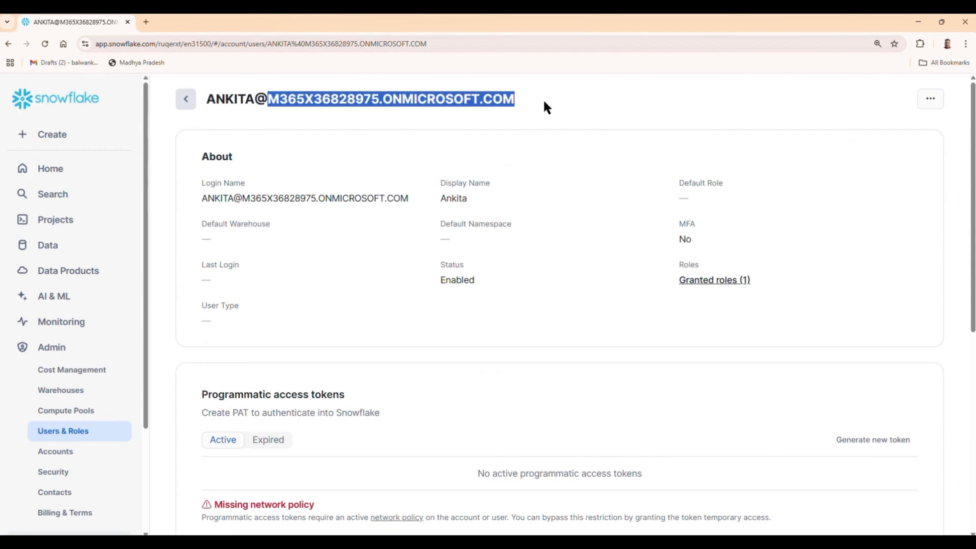
{"action": "left_click", "coordinate": [583, 105]}
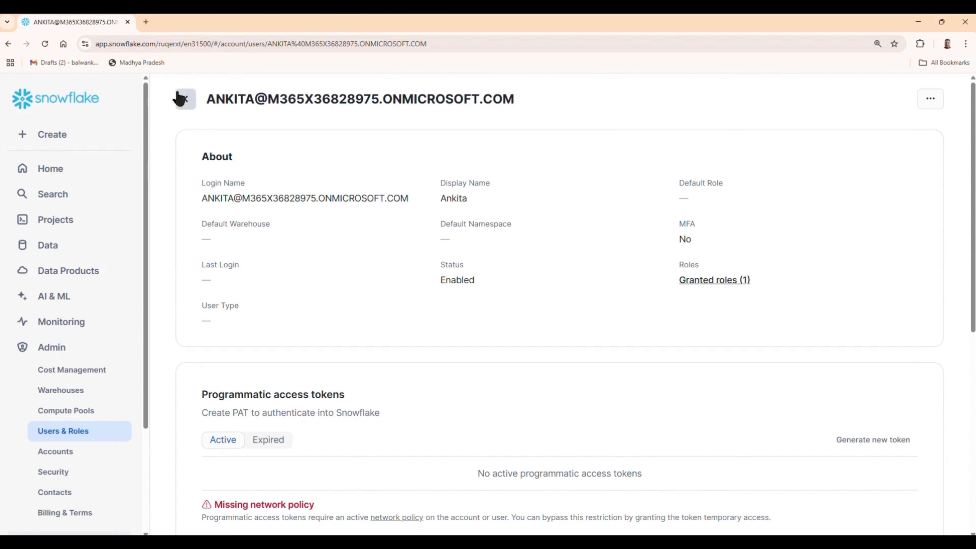
{"action": "left_click", "coordinate": [186, 99]}
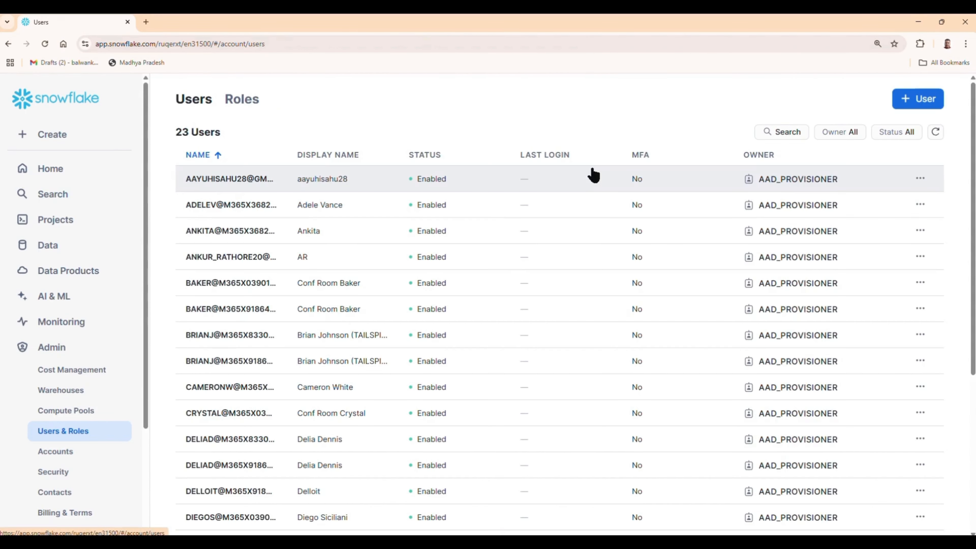
{"action": "scroll", "coordinate": [639, 260], "scroll_direction": "down", "scroll_amount": 5}
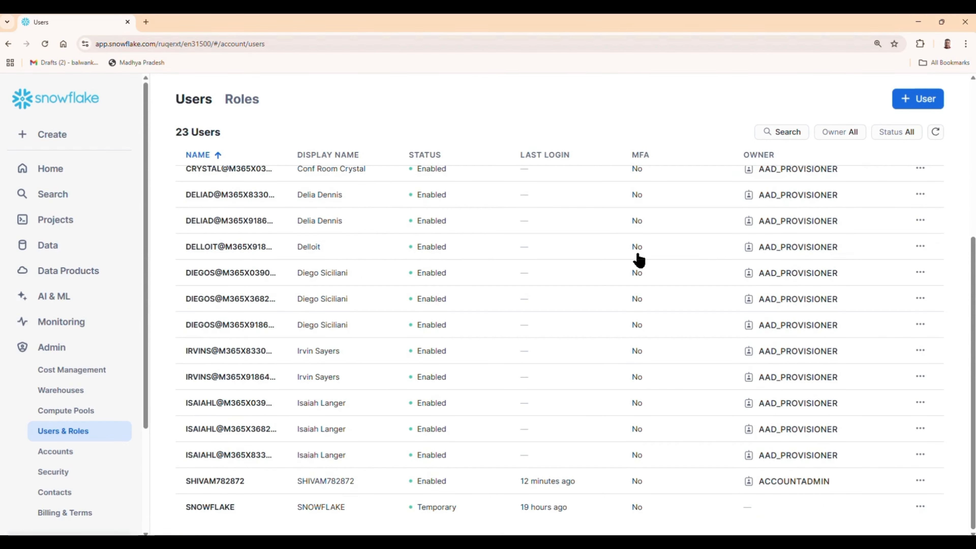
{"action": "scroll", "coordinate": [639, 260], "scroll_direction": "up", "scroll_amount": 5}
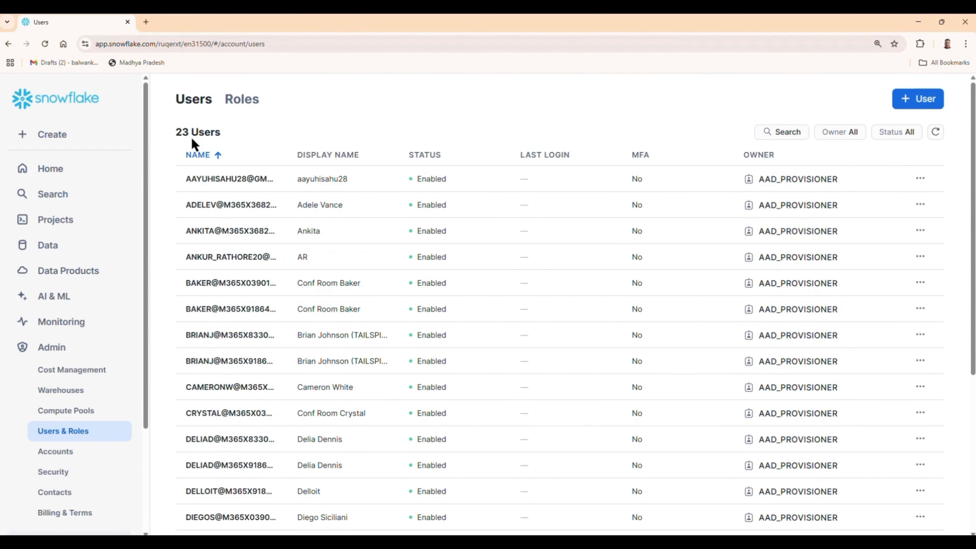
{"action": "left_click", "coordinate": [58, 171]}
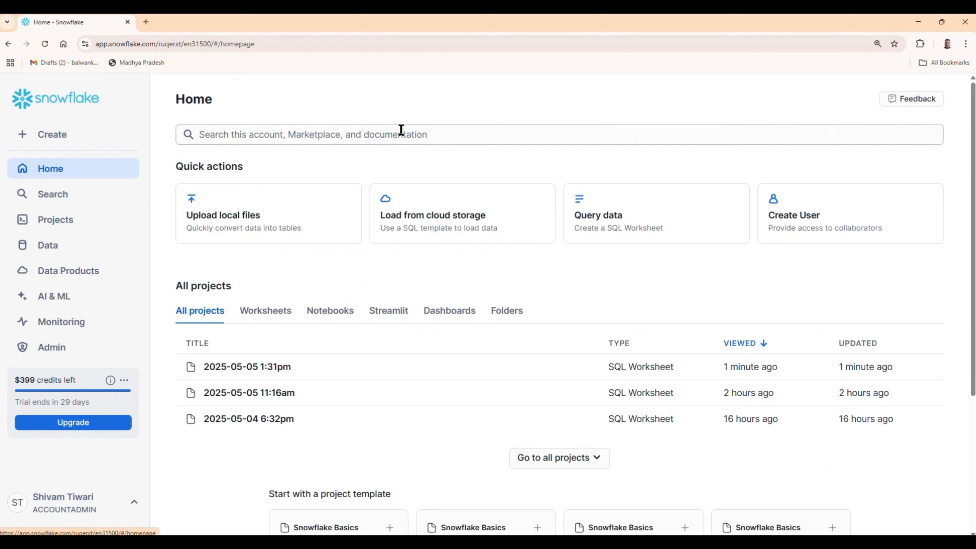